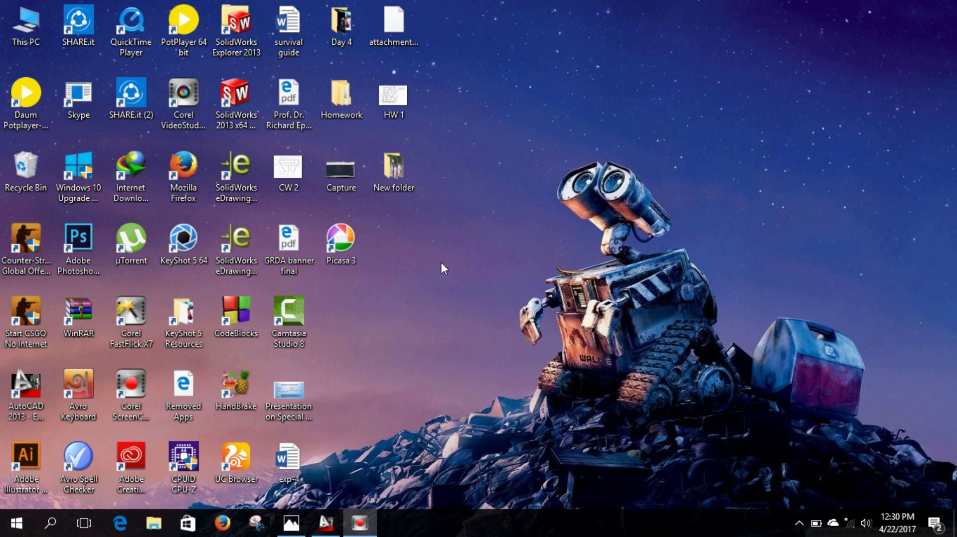
Bring the CW 1.png bracket reference drawing to the front in Photos
{"action": "left_click", "coordinate": [291, 523]}
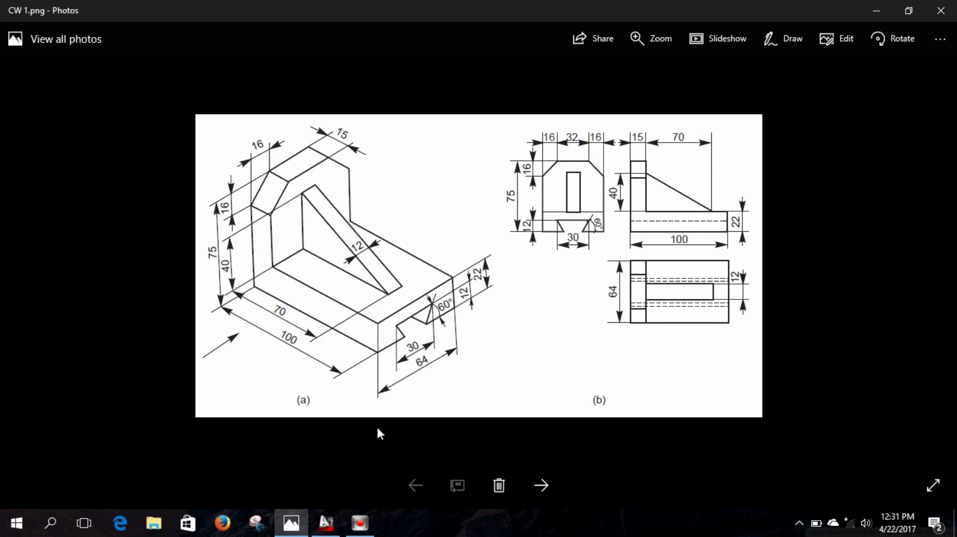
Return to AutoCAD and keep the 3D Modeling workspace
{"action": "left_click", "coordinate": [330, 526]}
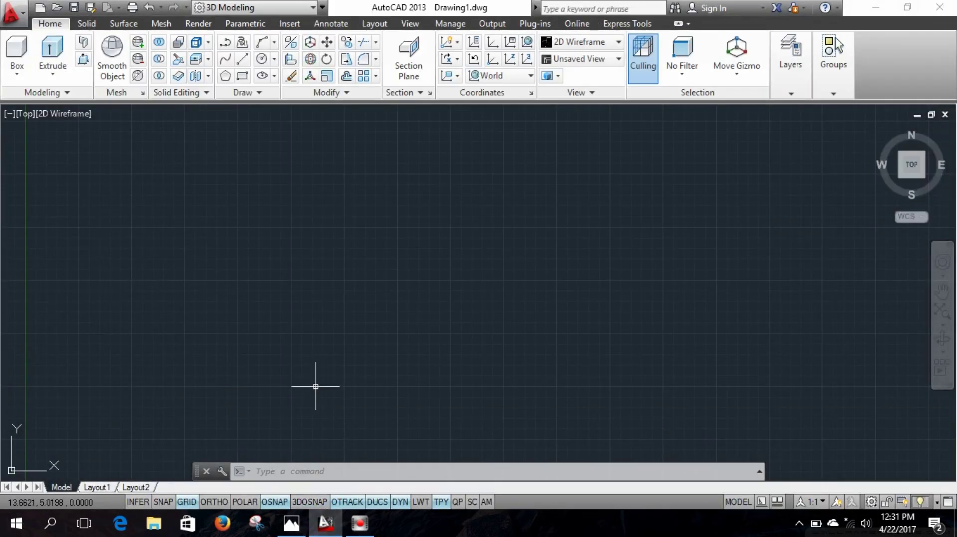
{"action": "left_click", "coordinate": [250, 8]}
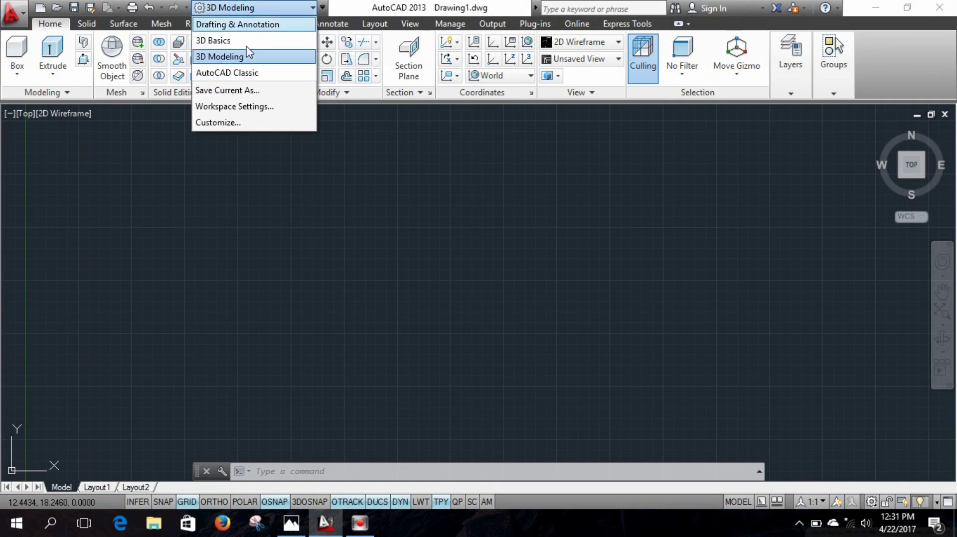
{"action": "left_click", "coordinate": [248, 59]}
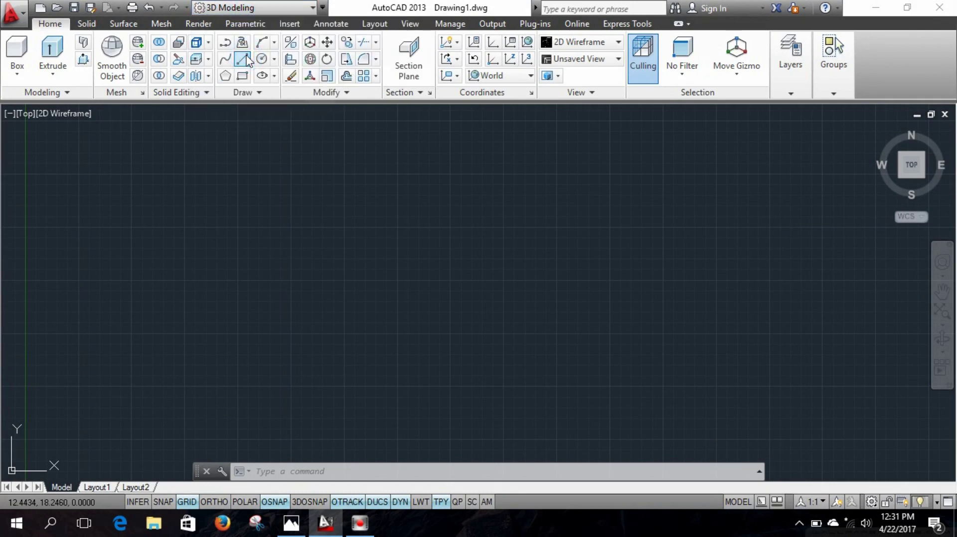
Recheck the reference drawing, then bring up the preset views list
{"action": "left_click", "coordinate": [291, 523]}
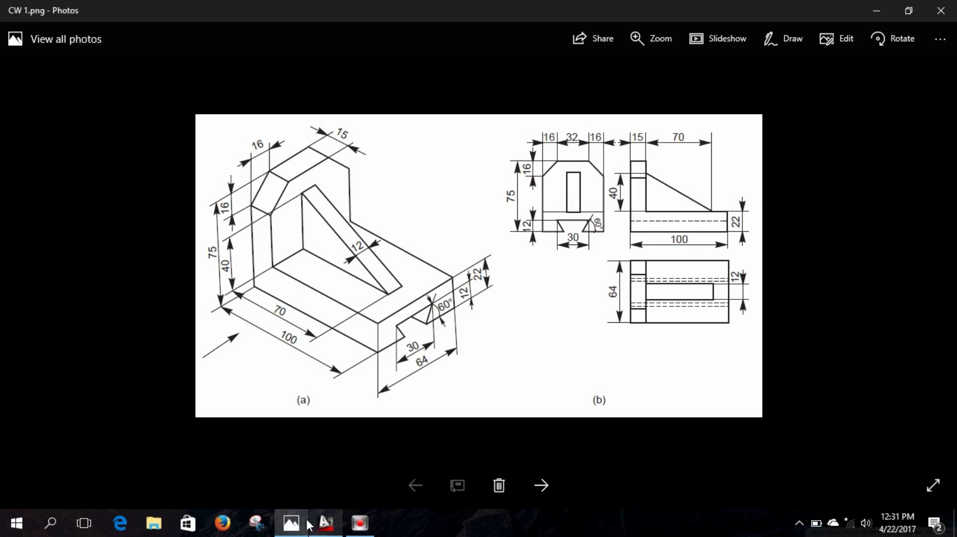
{"action": "left_click", "coordinate": [291, 523]}
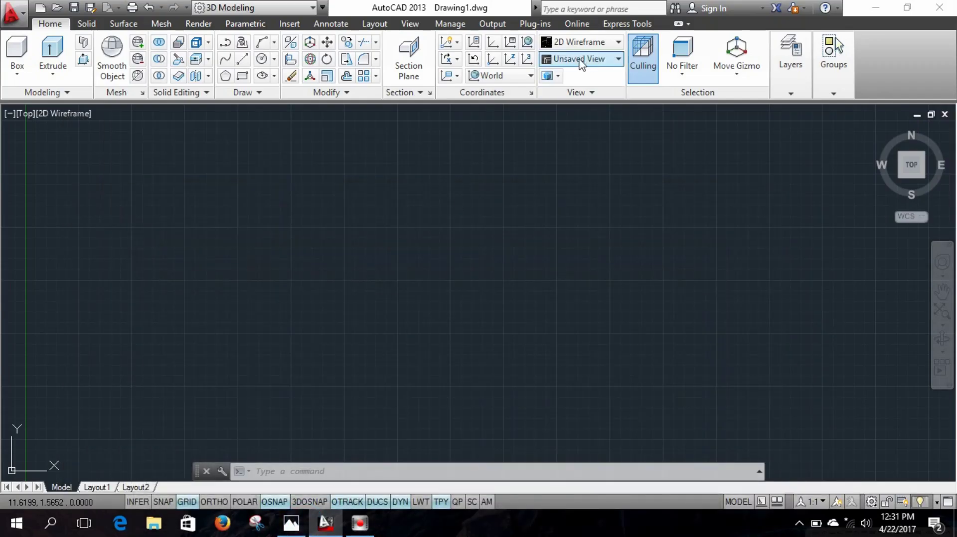
{"action": "left_click", "coordinate": [611, 59]}
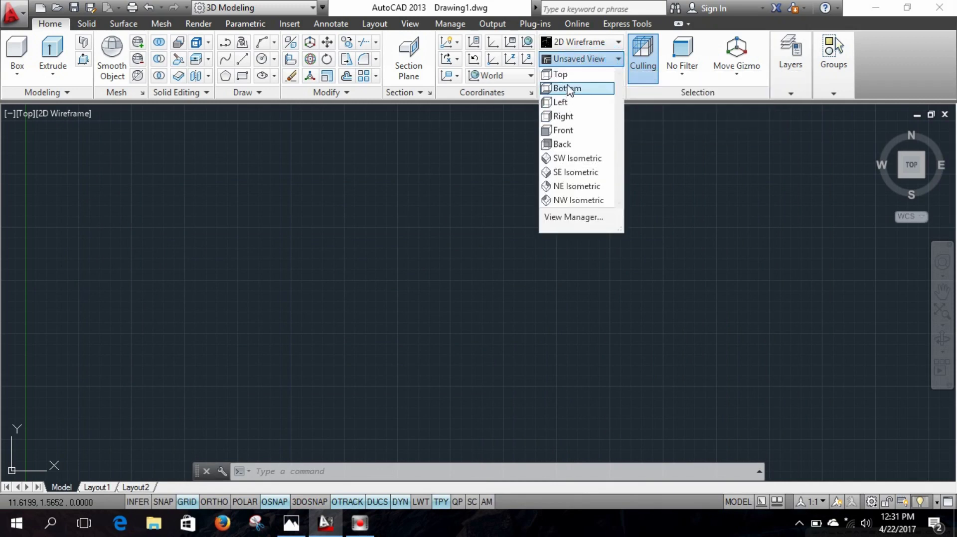
Switch to the Front view and pan the origin toward the lower left
{"action": "left_click", "coordinate": [567, 131]}
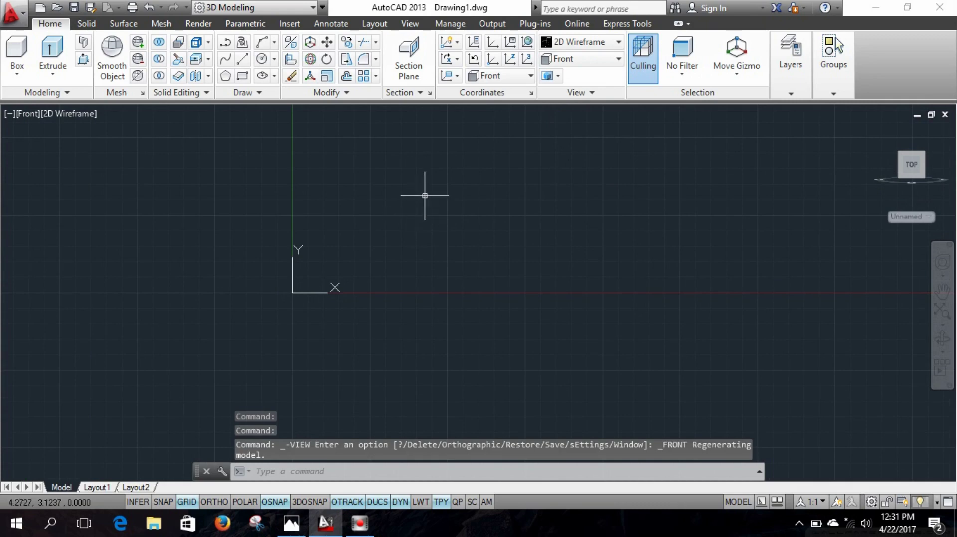
{"action": "middle_click_drag", "start_coordinate": [445, 183], "coordinate": [337, 329]}
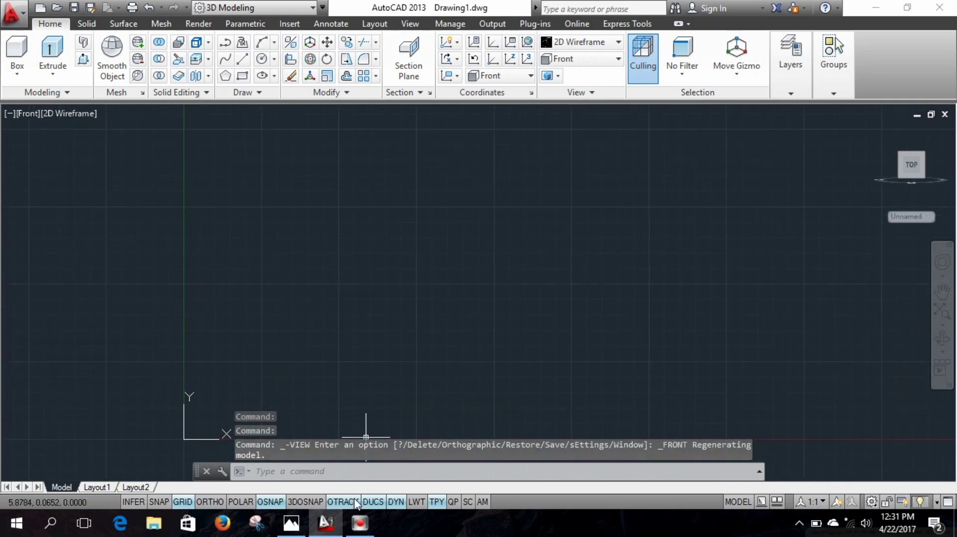
{"action": "left_click", "coordinate": [291, 523]}
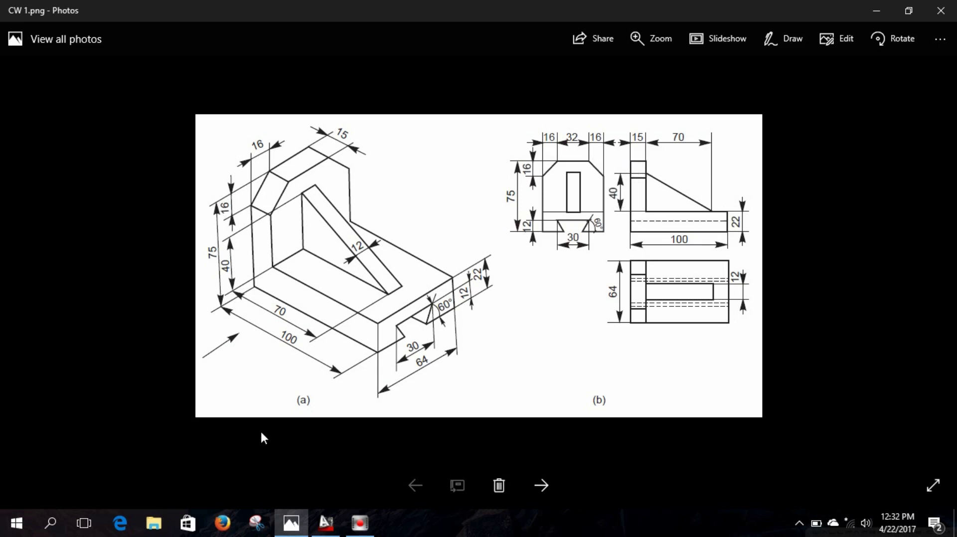
{"action": "left_click", "coordinate": [320, 523]}
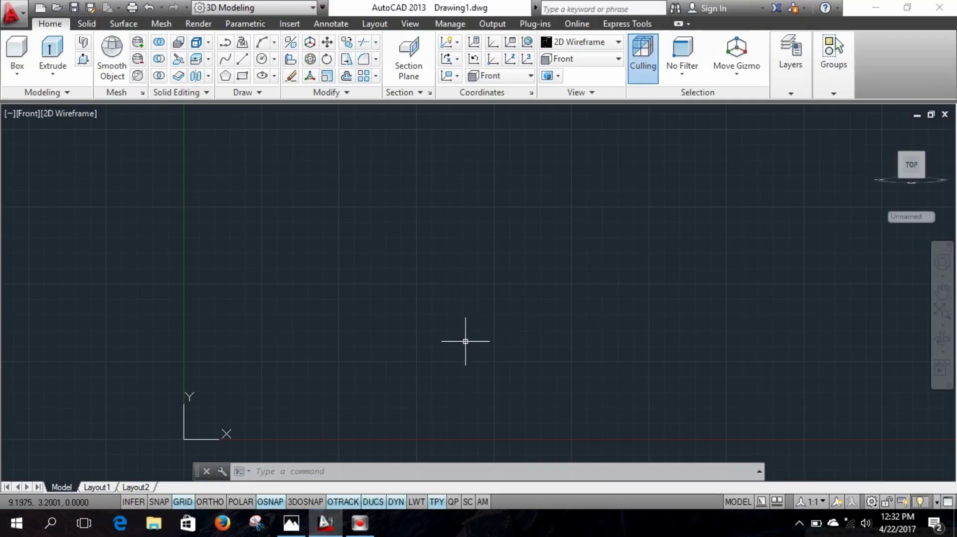
Turn on Ortho mode during a trial line, then cancel the line
{"action": "left_click", "coordinate": [242, 61]}
{"action": "left_click", "coordinate": [309, 310]}
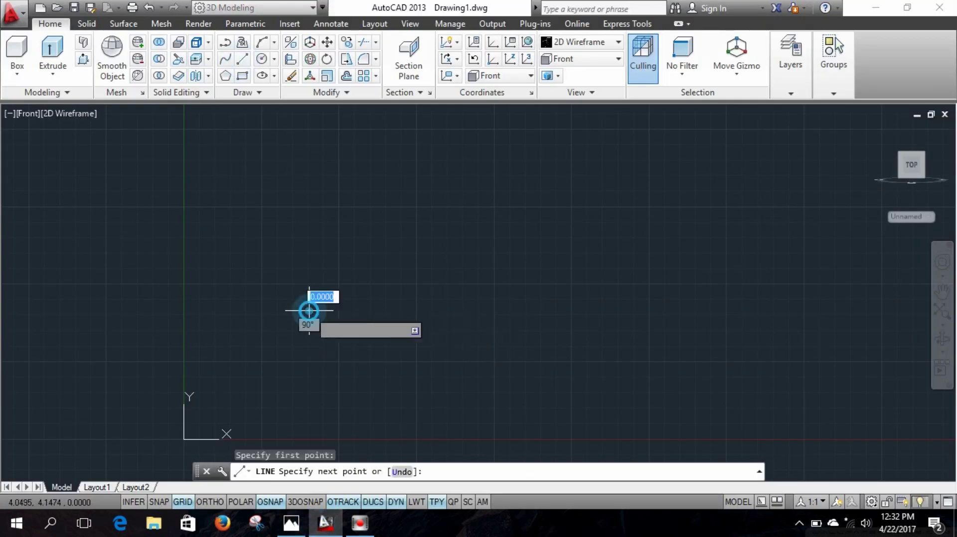
{"action": "left_click", "coordinate": [212, 502]}
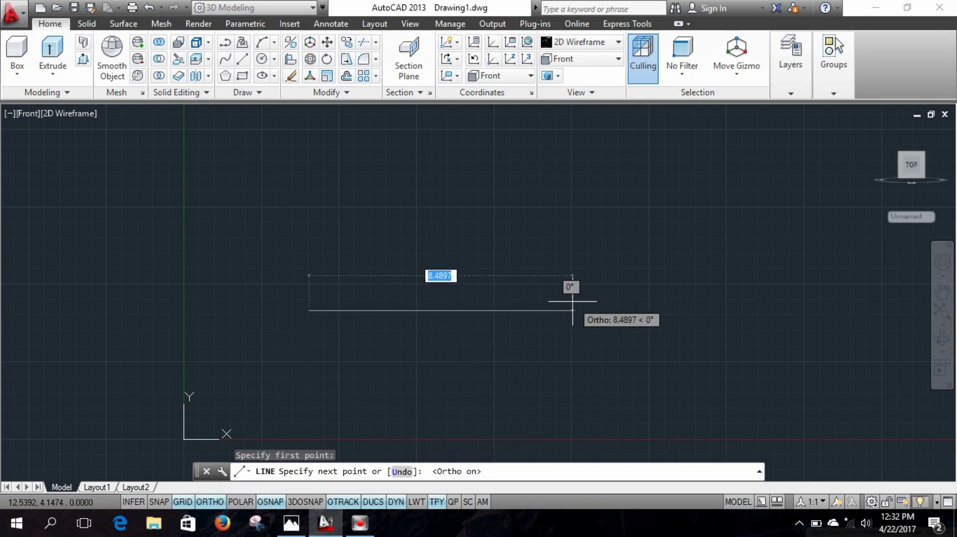
{"action": "key", "text": "Escape"}
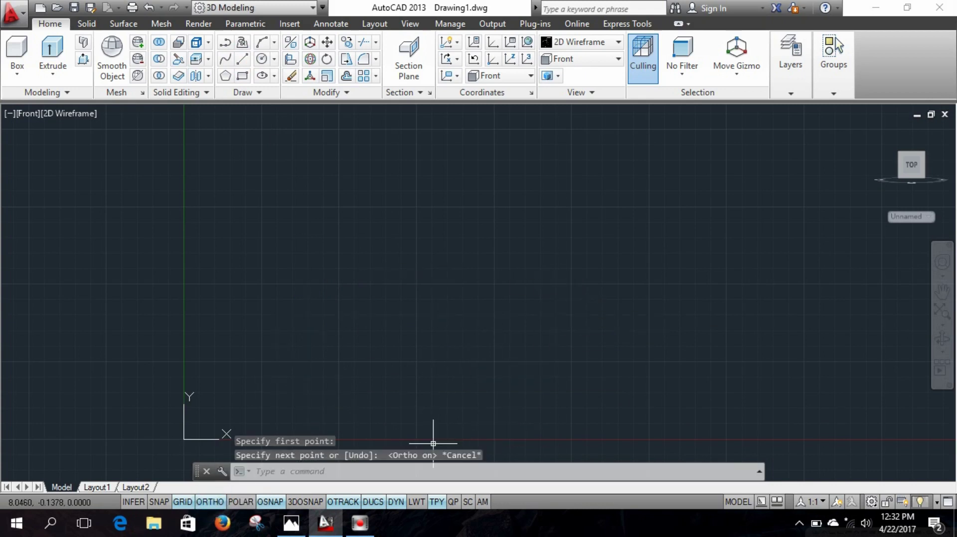
Use the UNITS command to set the insertion scale to Millimeters
{"action": "left_click", "coordinate": [369, 473]}
{"action": "type", "text": "UN"}
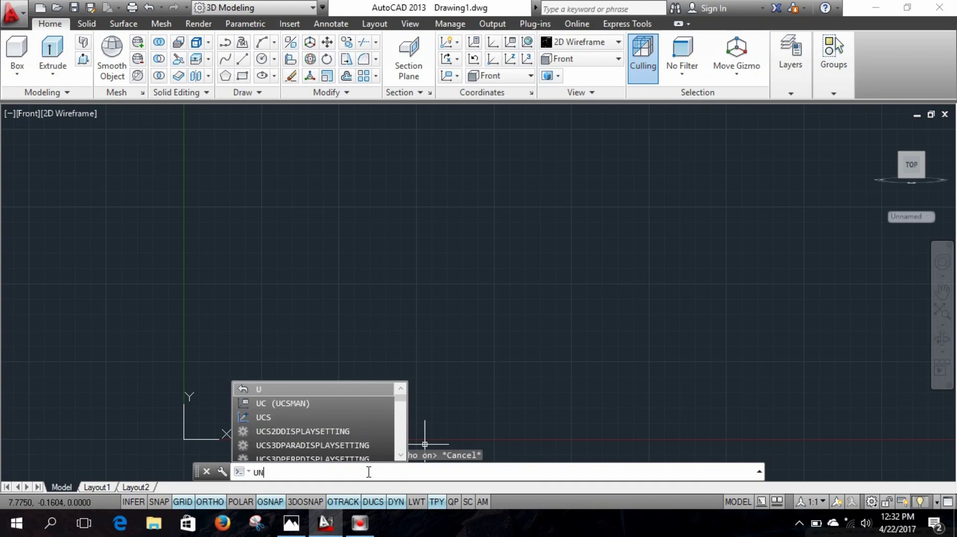
{"action": "type", "text": "IT"}
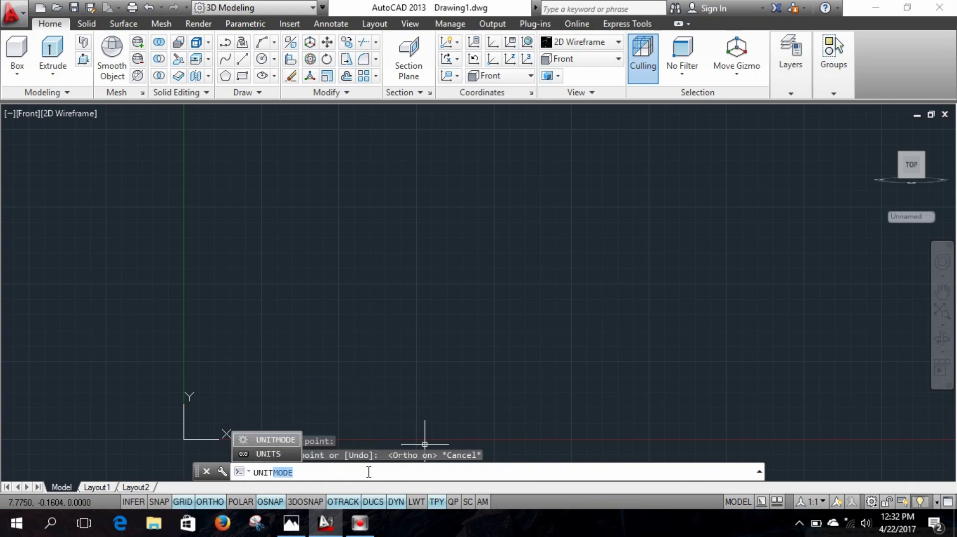
{"action": "type", "text": "S"}
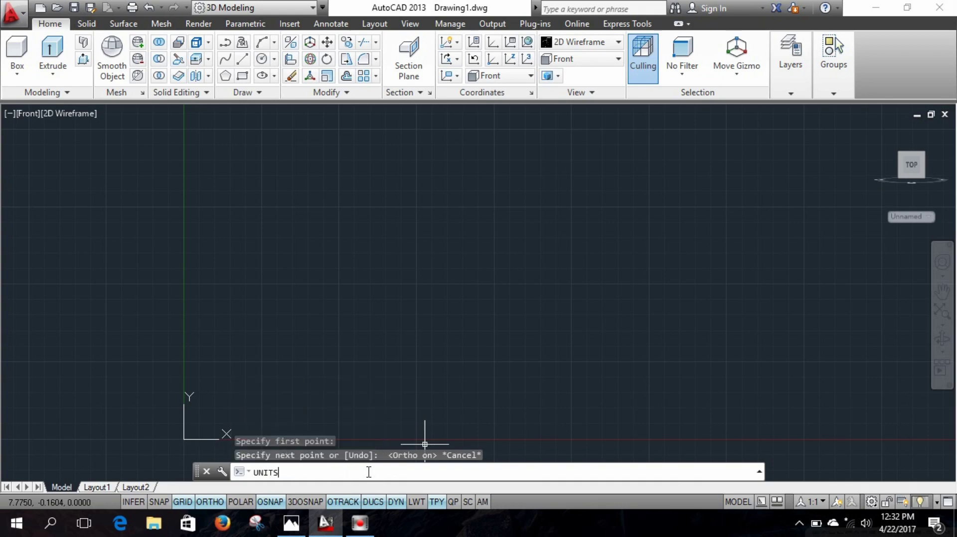
{"action": "key", "text": "Return"}
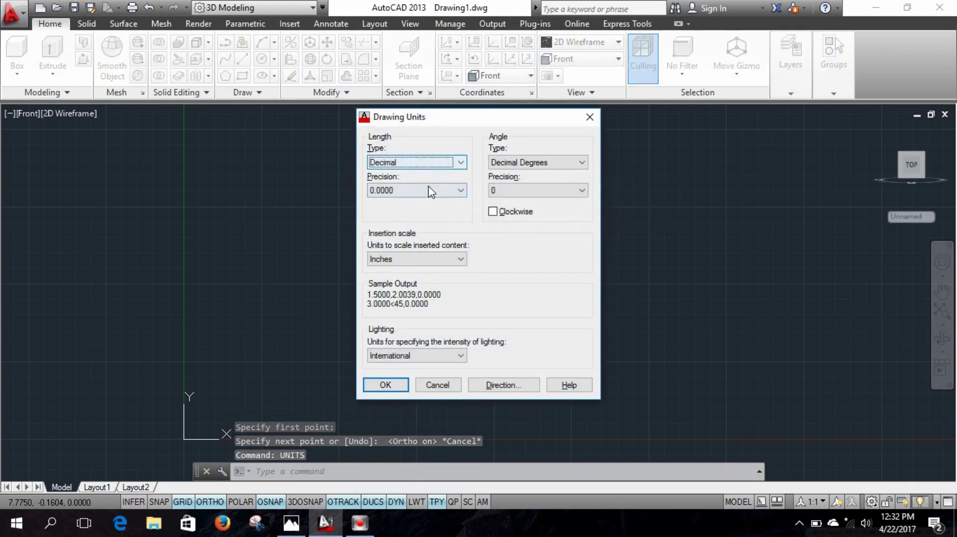
{"action": "left_click", "coordinate": [416, 259]}
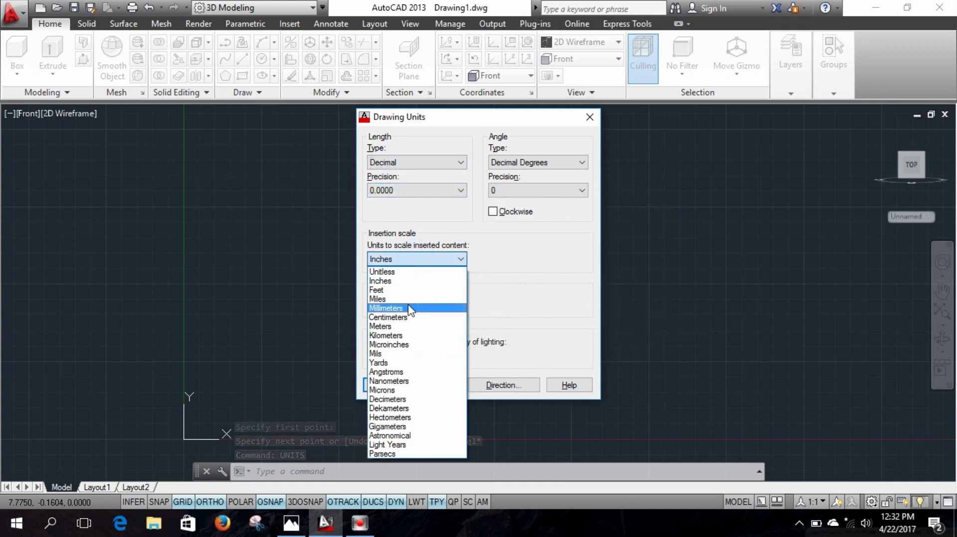
{"action": "left_click", "coordinate": [409, 309]}
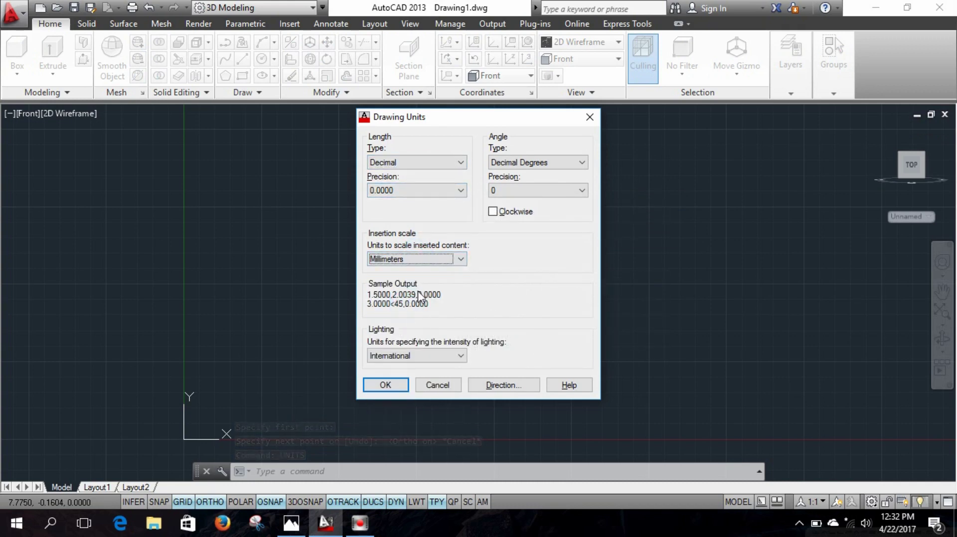
{"action": "left_click", "coordinate": [388, 384]}
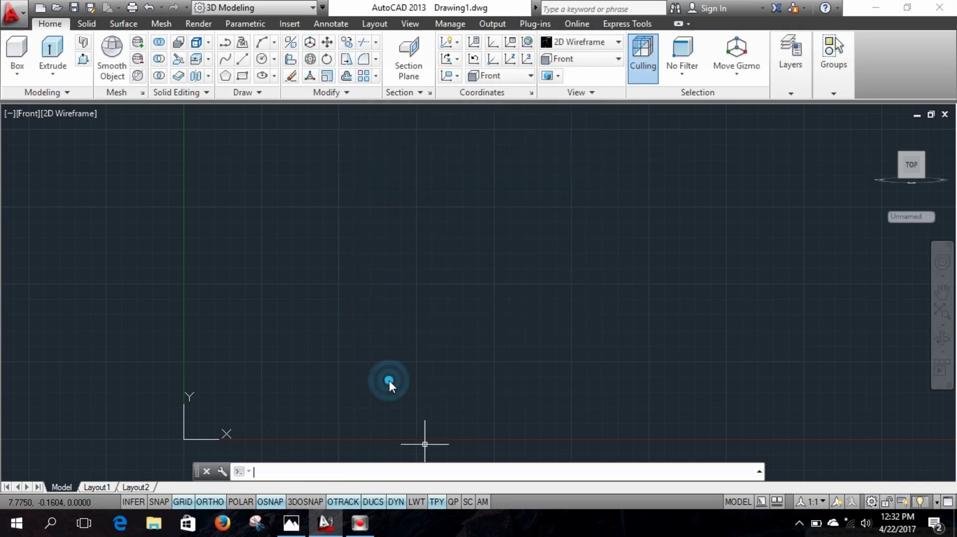
Draw a horizontal base line 100 units long
{"action": "left_click", "coordinate": [241, 64]}
{"action": "left_click", "coordinate": [293, 308]}
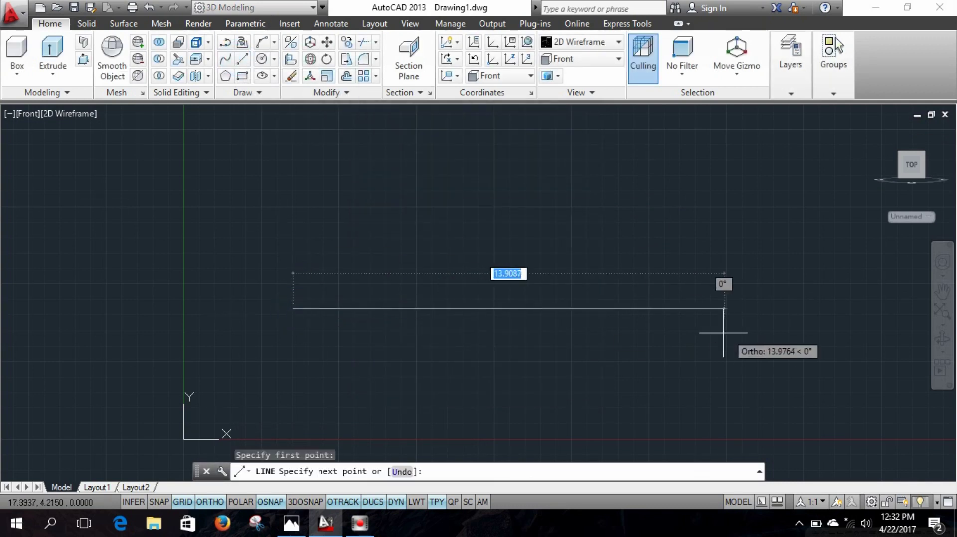
{"action": "type", "text": "100"}
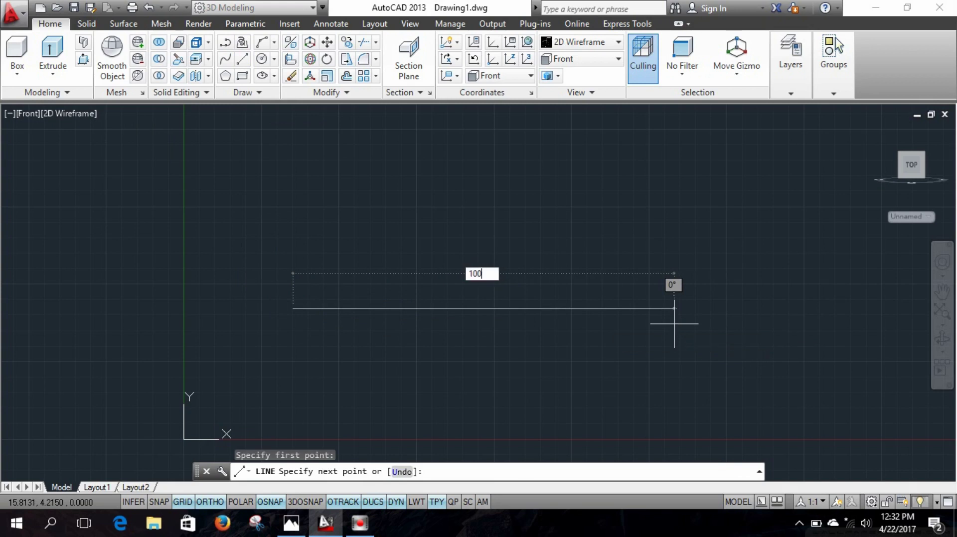
{"action": "key", "text": "Return"}
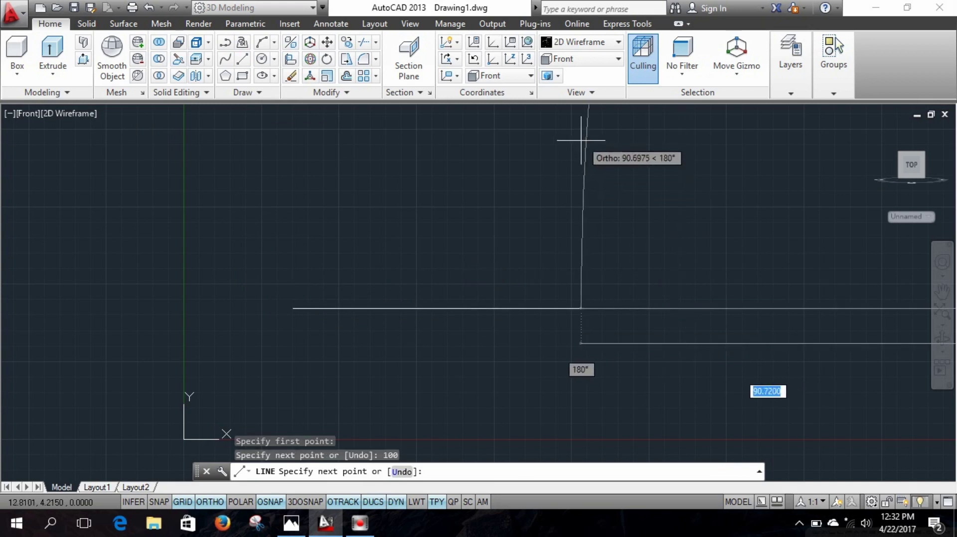
{"action": "key", "text": "Escape"}
Pan and zoom out until the whole 100-unit line is in view
{"action": "middle_click_drag", "start_coordinate": [661, 234], "coordinate": [885, 191]}
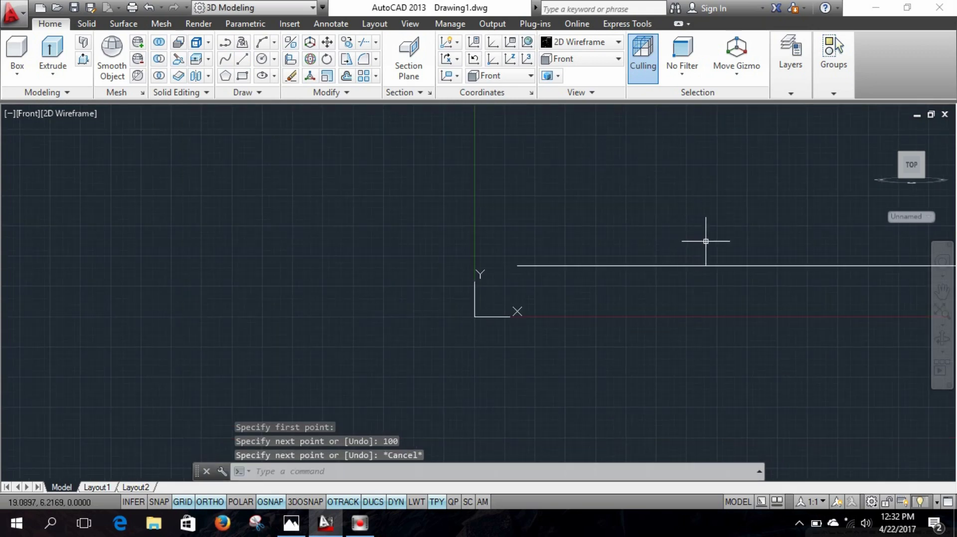
{"action": "middle_click_drag", "start_coordinate": [706, 241], "coordinate": [455, 260]}
{"action": "scroll", "coordinate": [599, 255], "scroll_direction": "down", "scroll_amount": 2}
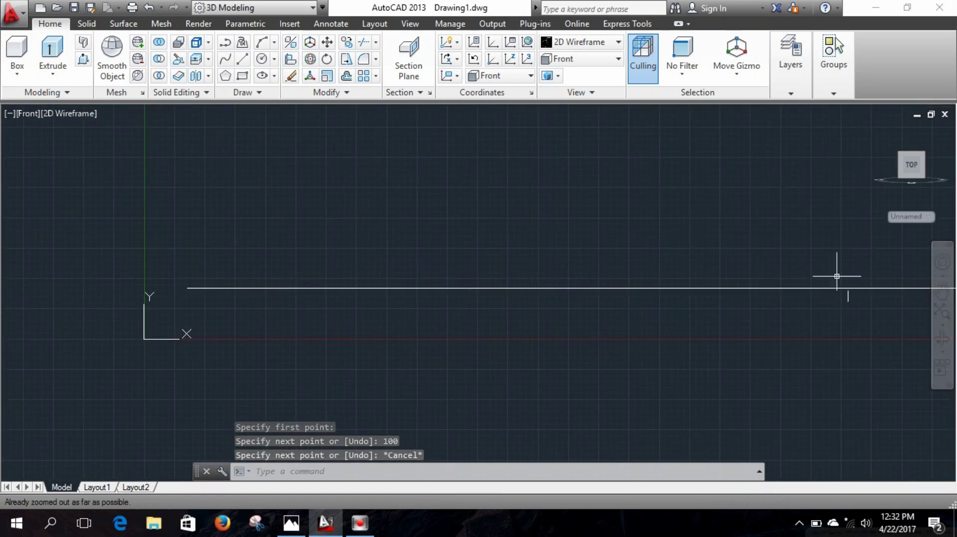
{"action": "middle_click_drag", "start_coordinate": [748, 271], "coordinate": [652, 298]}
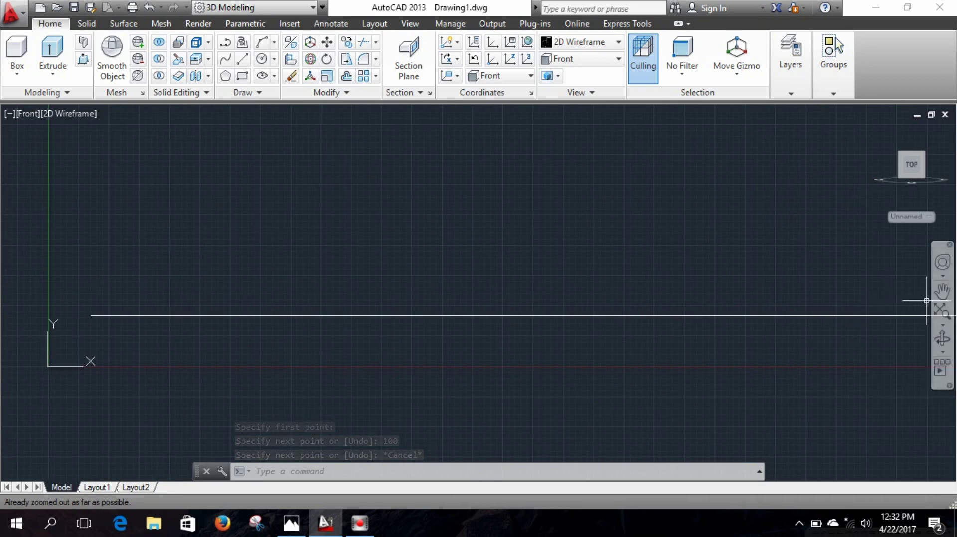
{"action": "left_click", "coordinate": [943, 325]}
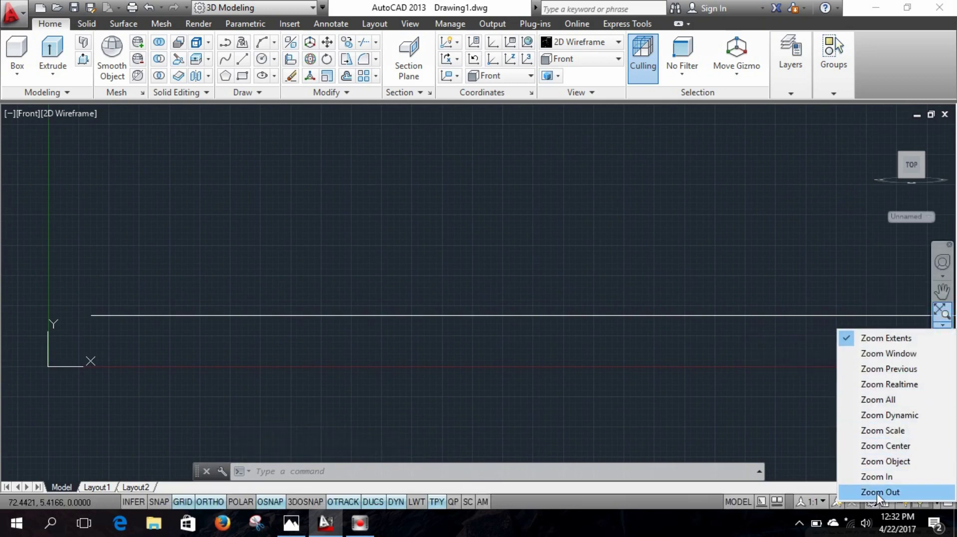
{"action": "left_click", "coordinate": [877, 492]}
{"action": "scroll", "coordinate": [769, 367], "scroll_direction": "down", "scroll_amount": 3}
{"action": "middle_click_drag", "start_coordinate": [759, 348], "coordinate": [568, 344]}
{"action": "scroll", "coordinate": [569, 344], "scroll_direction": "up", "scroll_amount": 4}
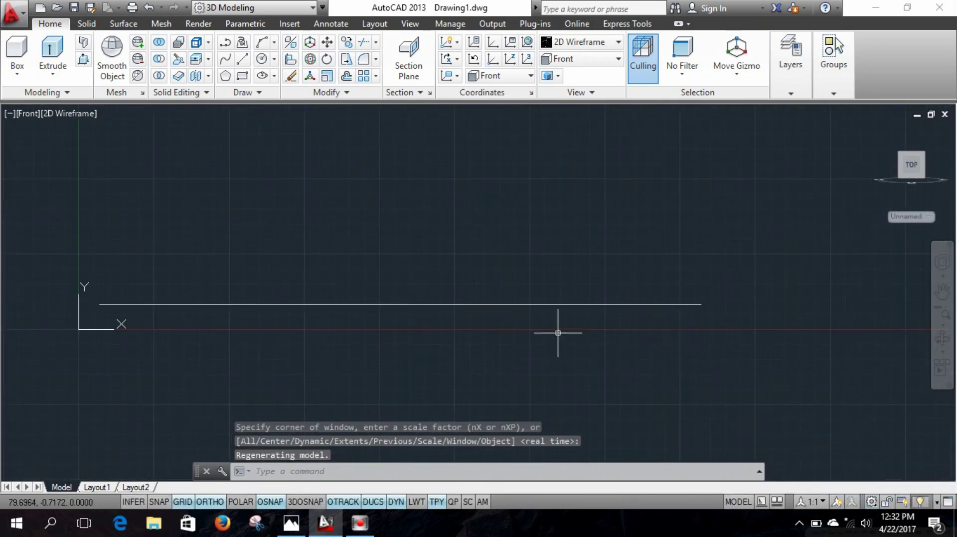
Draw a 22-unit vertical line up from the base line's right end
{"action": "left_click", "coordinate": [243, 59]}
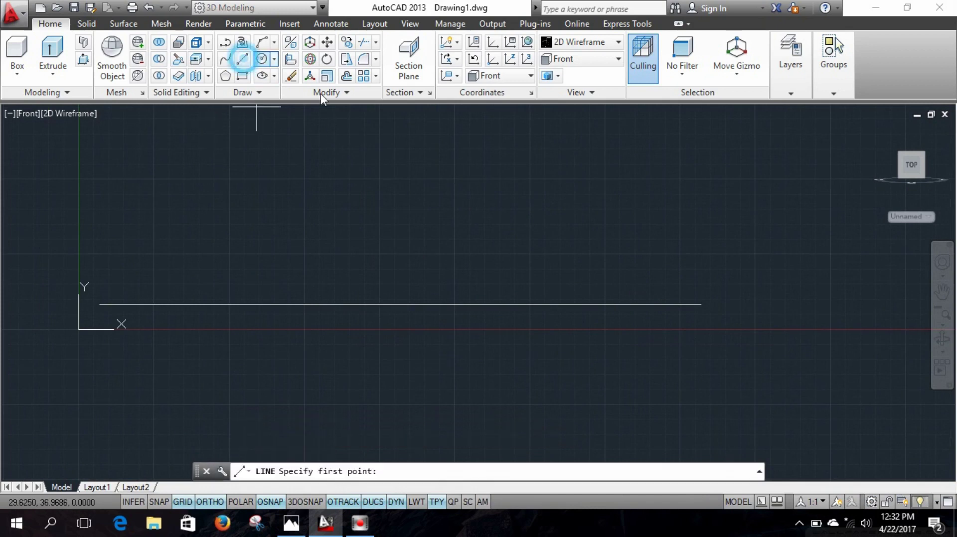
{"action": "left_click", "coordinate": [702, 304]}
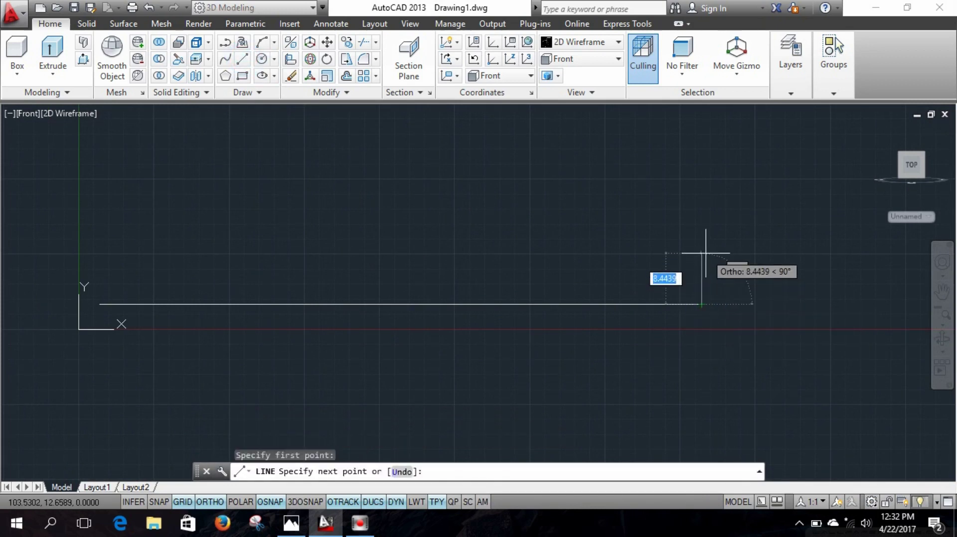
{"action": "type", "text": "22"}
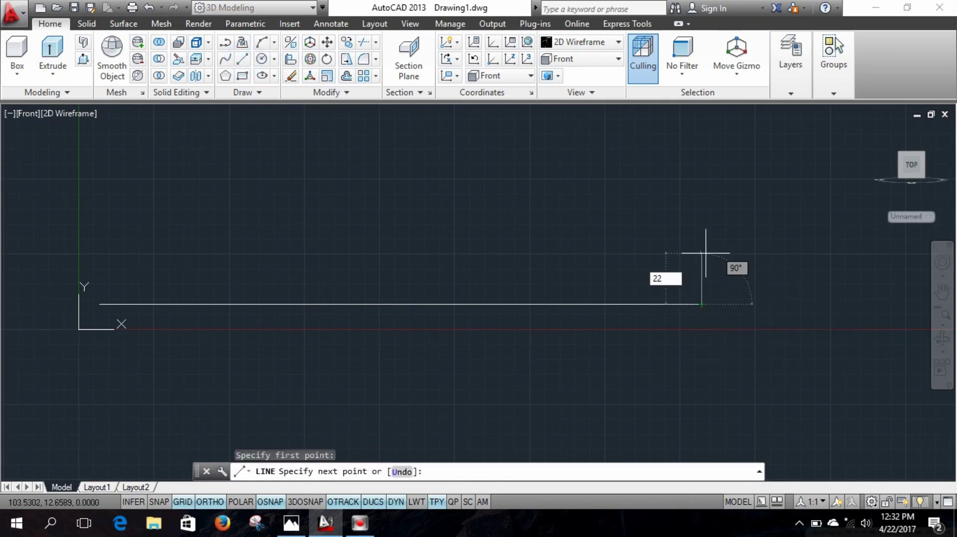
{"action": "key", "text": "Return"}
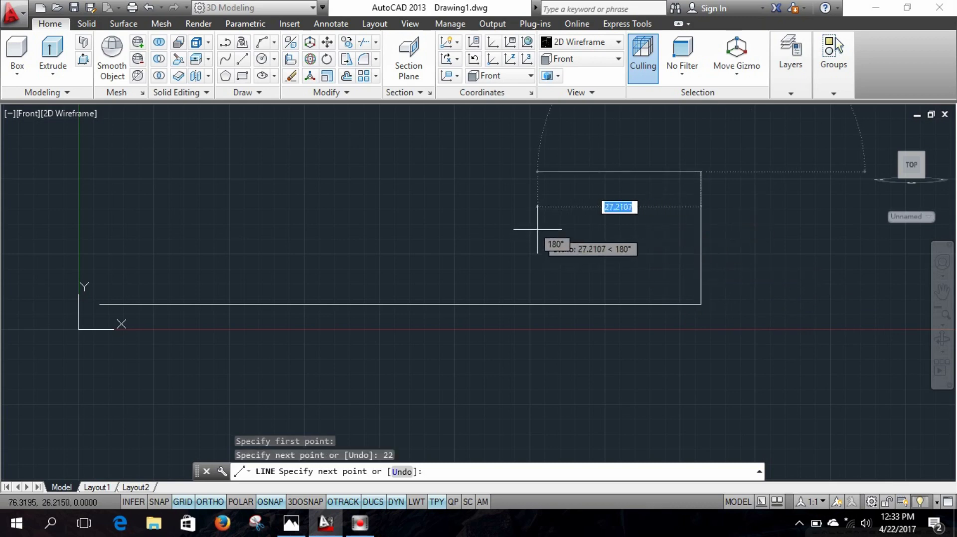
{"action": "key", "text": "Escape"}
{"action": "scroll", "coordinate": [399, 209], "scroll_direction": "down", "scroll_amount": 4}
{"action": "middle_click_drag", "start_coordinate": [370, 207], "coordinate": [451, 255]}
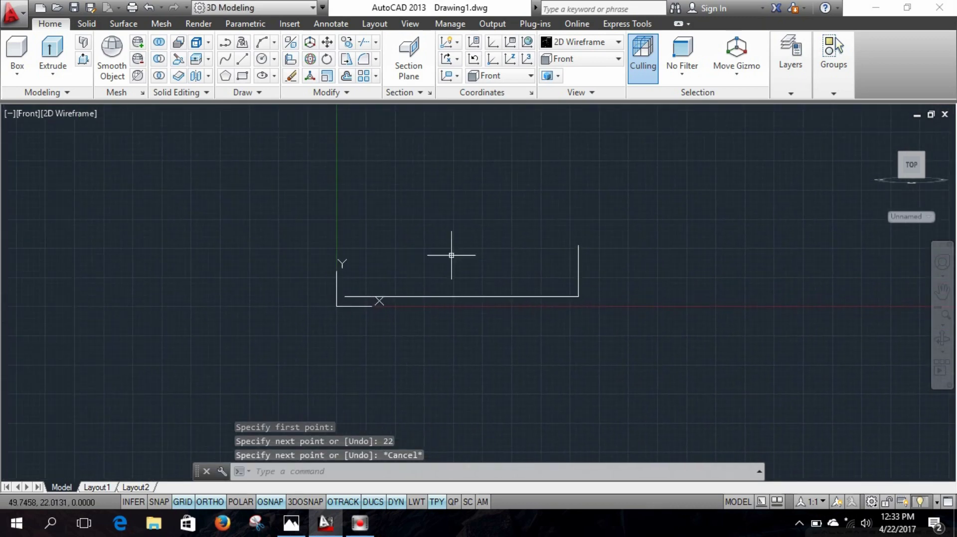
Draw the 75-unit upright from the base's left corner and delete the mistaken top lines
{"action": "left_click", "coordinate": [242, 59]}
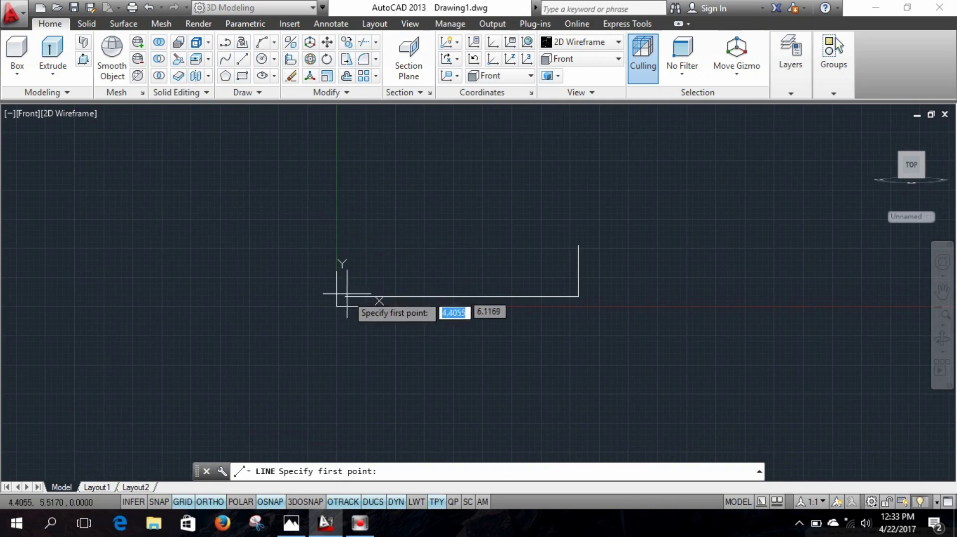
{"action": "left_click", "coordinate": [291, 523]}
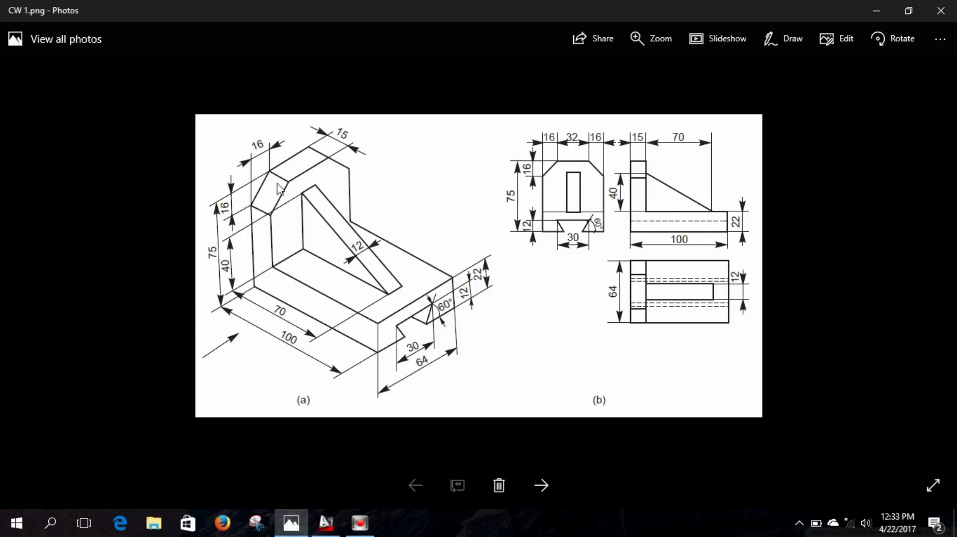
{"action": "left_click", "coordinate": [326, 523]}
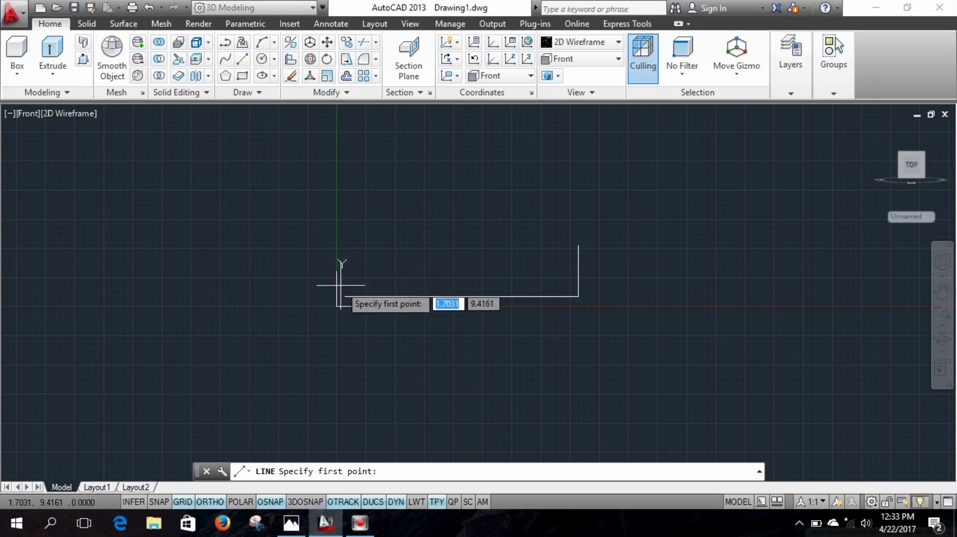
{"action": "left_click", "coordinate": [345, 296]}
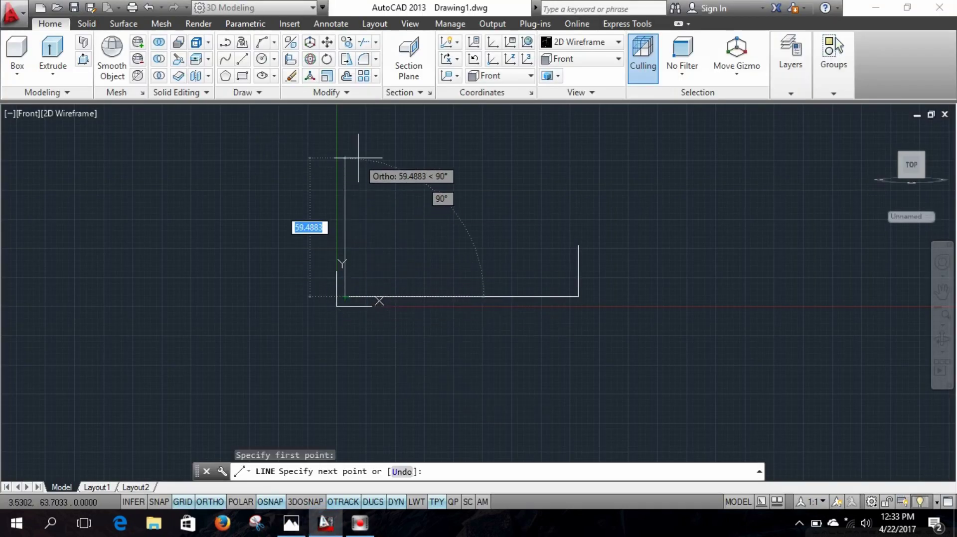
{"action": "type", "text": "75"}
{"action": "key", "text": "Return"}
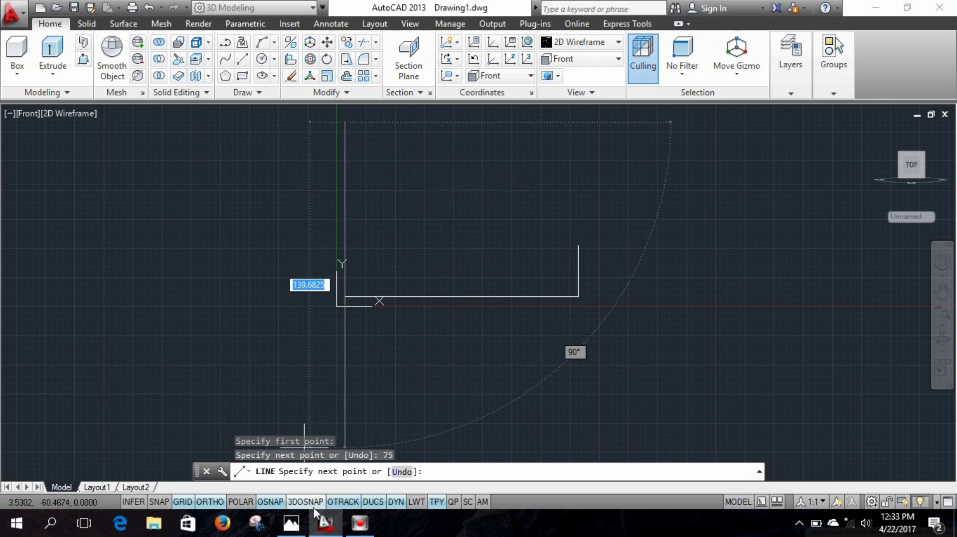
{"action": "left_click", "coordinate": [291, 524]}
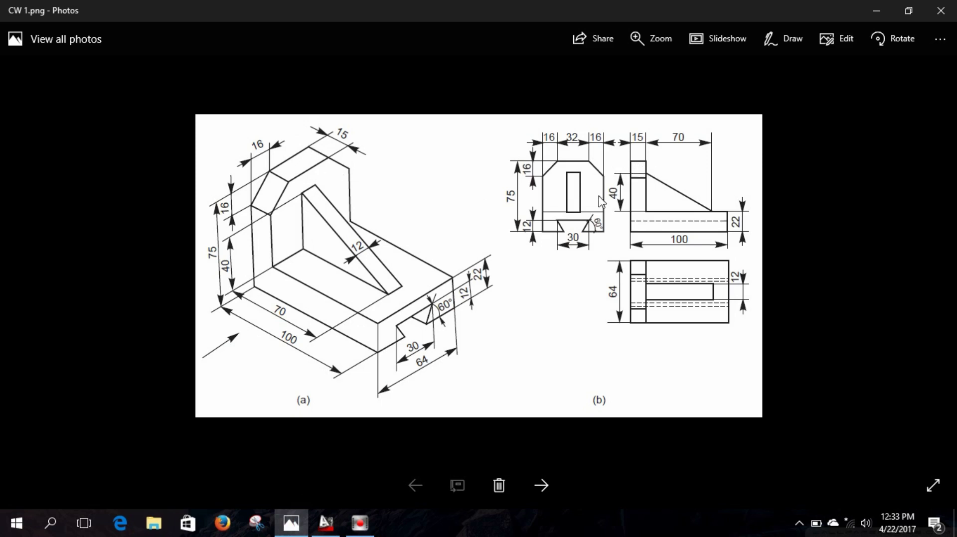
{"action": "left_click", "coordinate": [325, 524]}
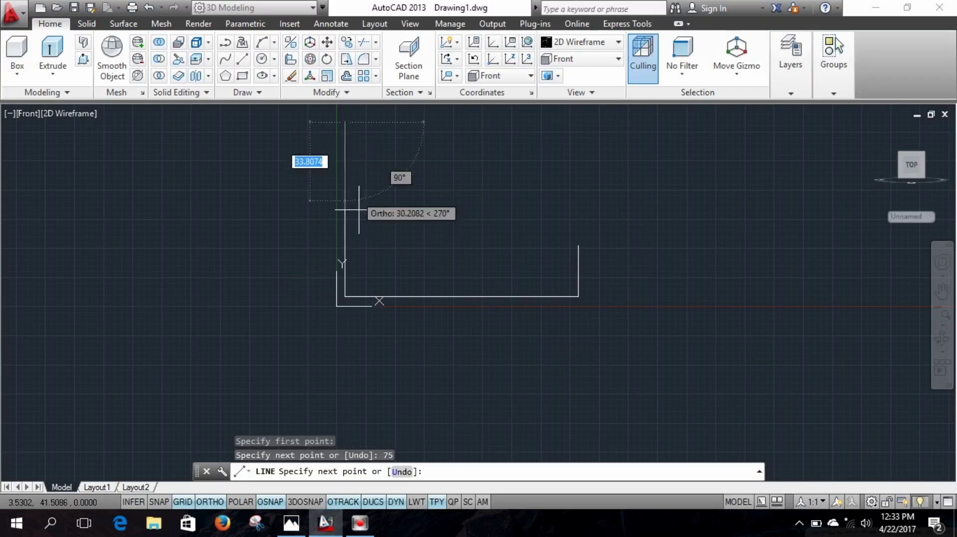
{"action": "left_click", "coordinate": [470, 164]}
{"action": "type", "text": "15"}
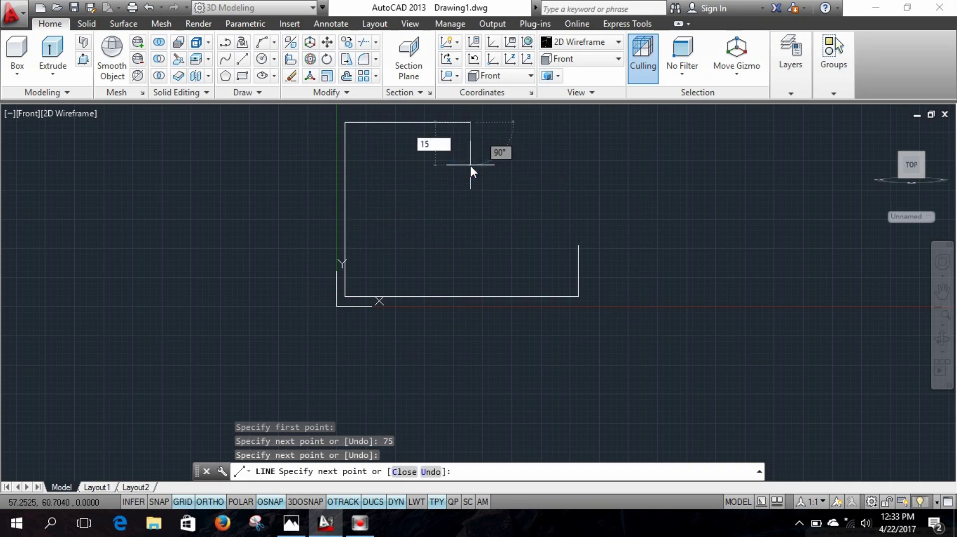
{"action": "key", "text": "Return"}
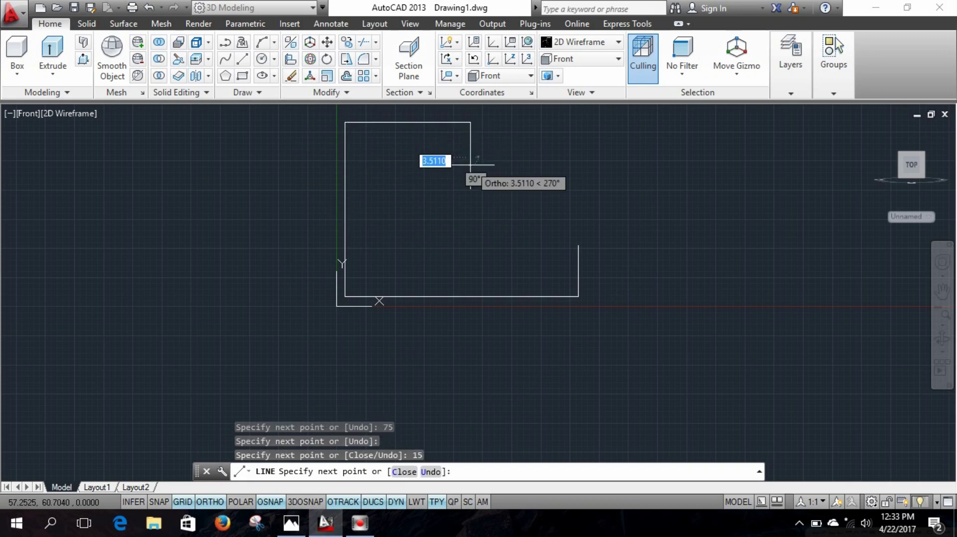
{"action": "key", "text": "Escape"}
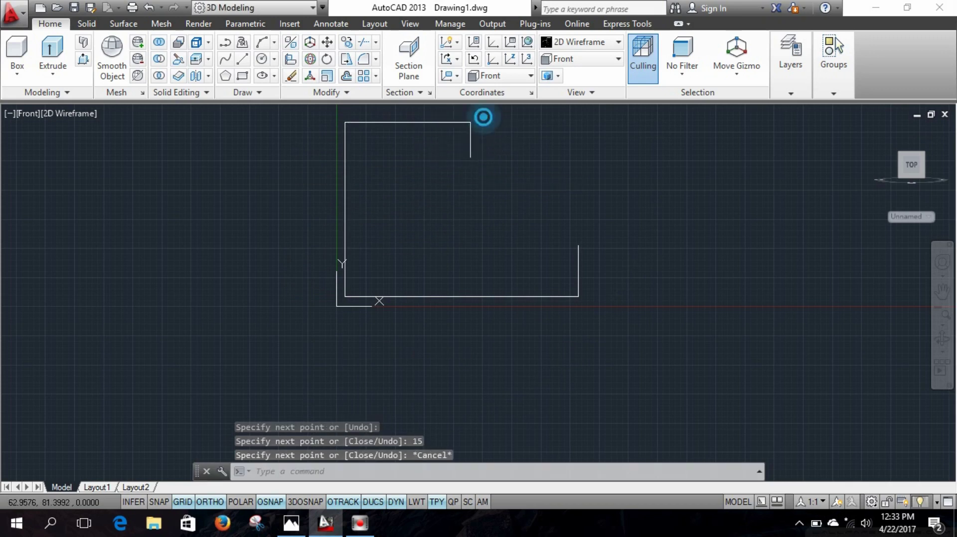
{"action": "left_click_drag", "start_coordinate": [483, 117], "coordinate": [458, 139]}
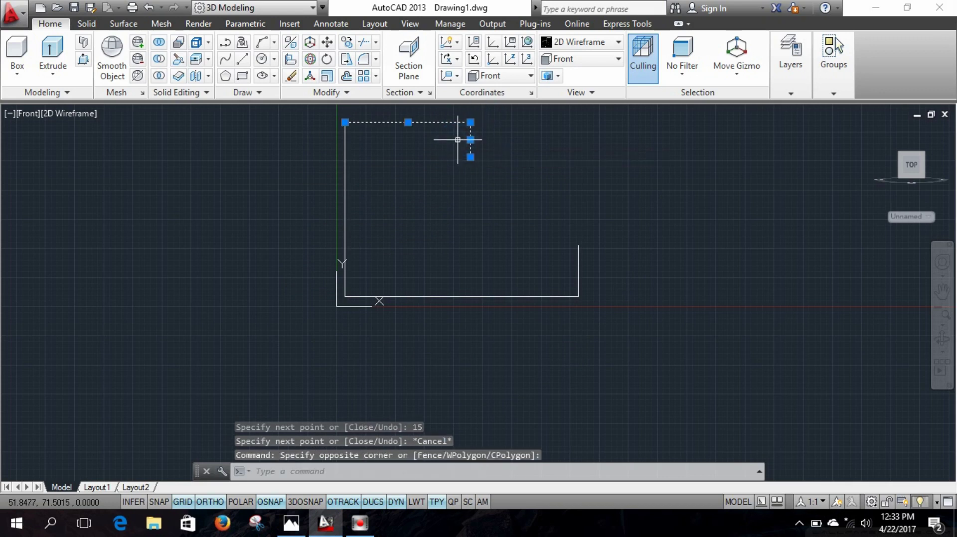
{"action": "key", "text": "Delete"}
Draw the upright's 15-unit top edge and its right side down to the base
{"action": "left_click", "coordinate": [242, 56]}
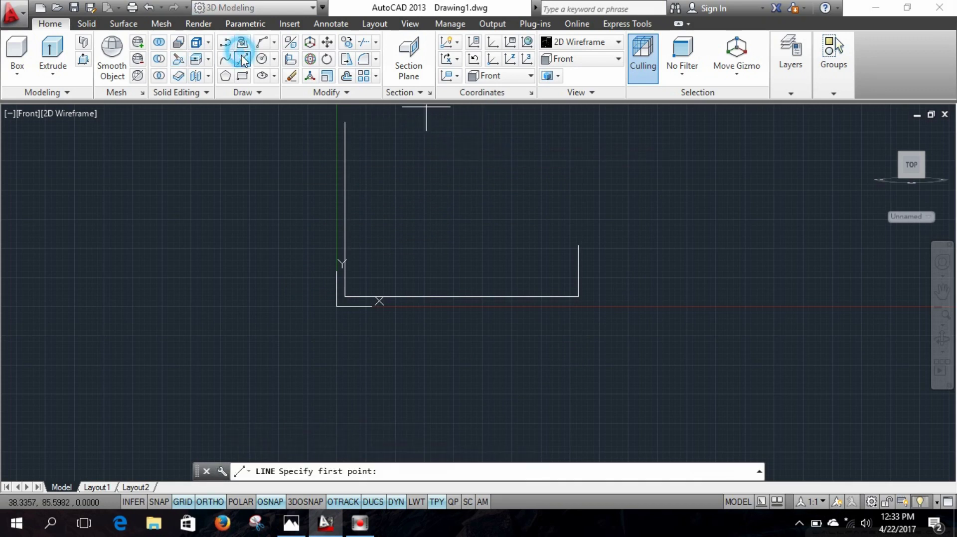
{"action": "left_click", "coordinate": [344, 121]}
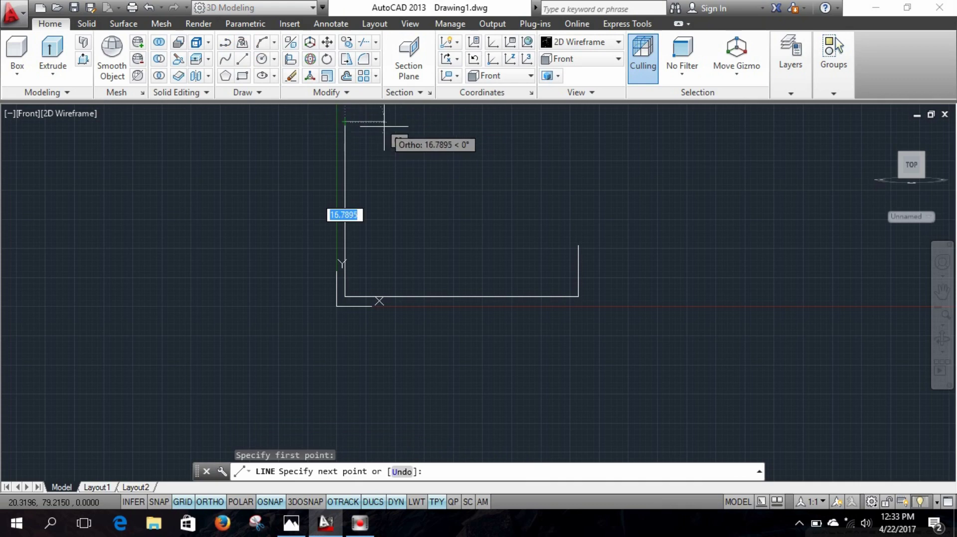
{"action": "type", "text": "15"}
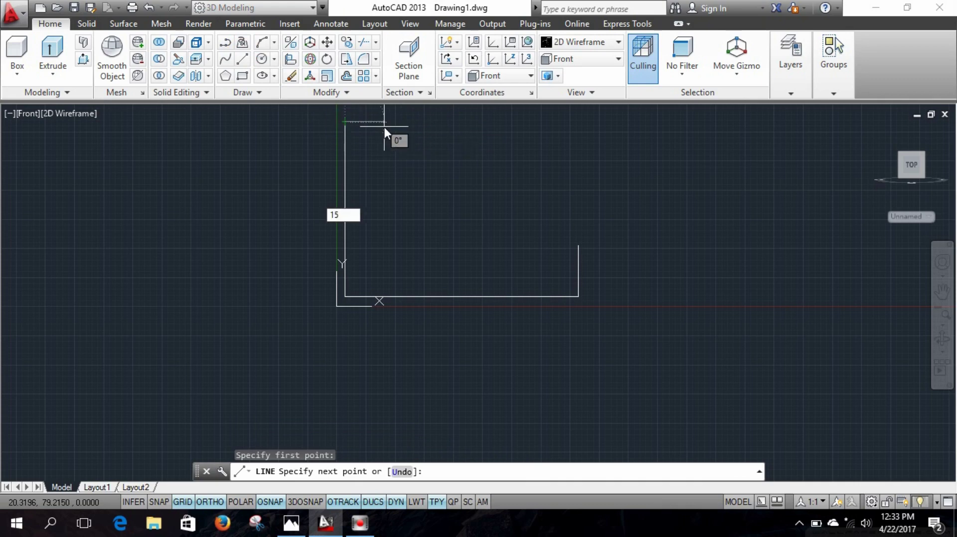
{"action": "scroll", "coordinate": [509, 205], "scroll_direction": "up", "scroll_amount": 3}
{"action": "scroll", "coordinate": [509, 204], "scroll_direction": "down", "scroll_amount": 3}
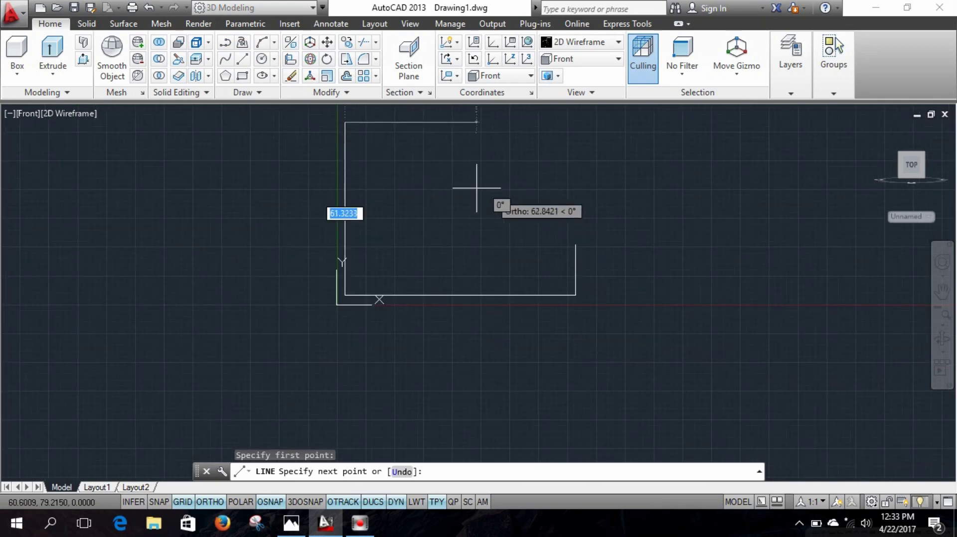
{"action": "type", "text": "15"}
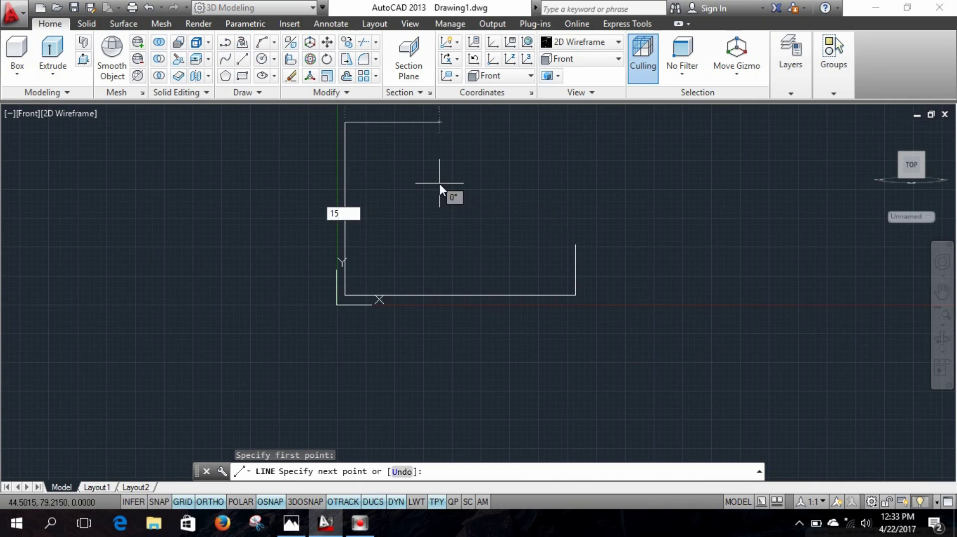
{"action": "key", "text": "Return"}
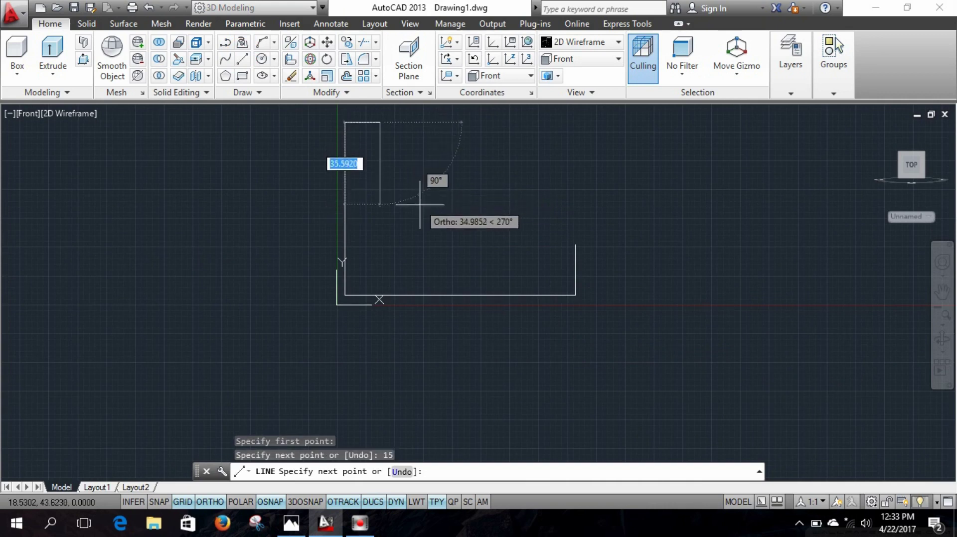
{"action": "left_click", "coordinate": [382, 273]}
{"action": "key", "text": "Escape"}
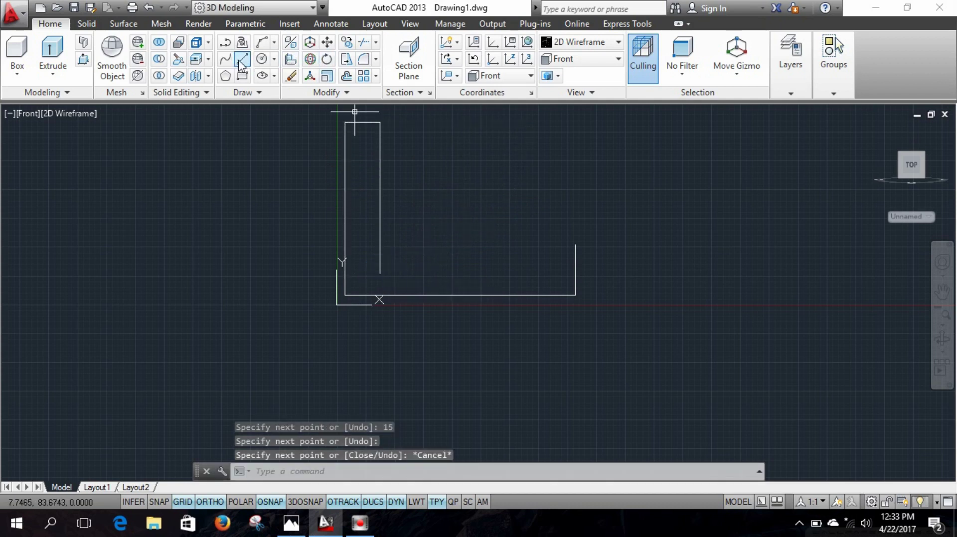
Draw the base's top edge from its right corner back to the upright
{"action": "left_click", "coordinate": [240, 60]}
{"action": "left_click", "coordinate": [576, 245]}
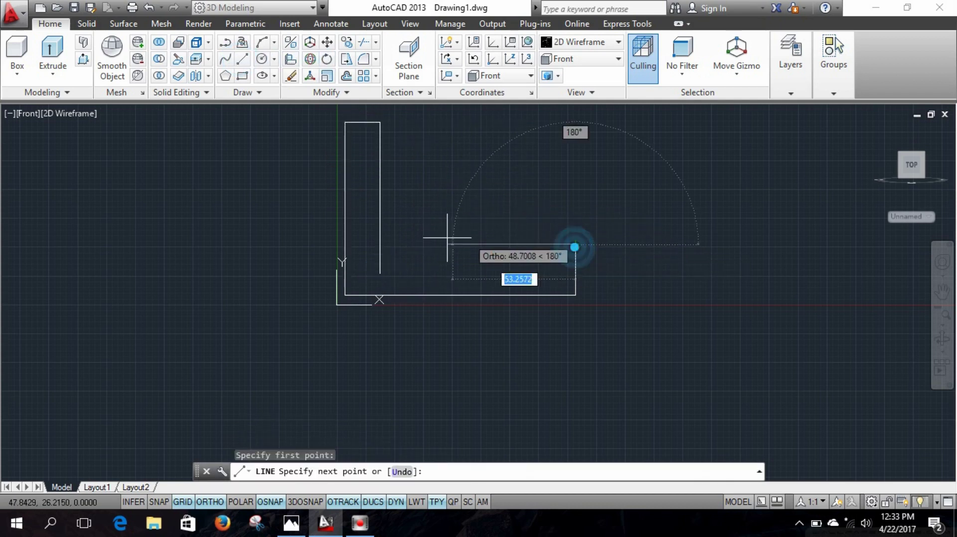
{"action": "left_click", "coordinate": [364, 244]}
{"action": "key", "text": "Escape"}
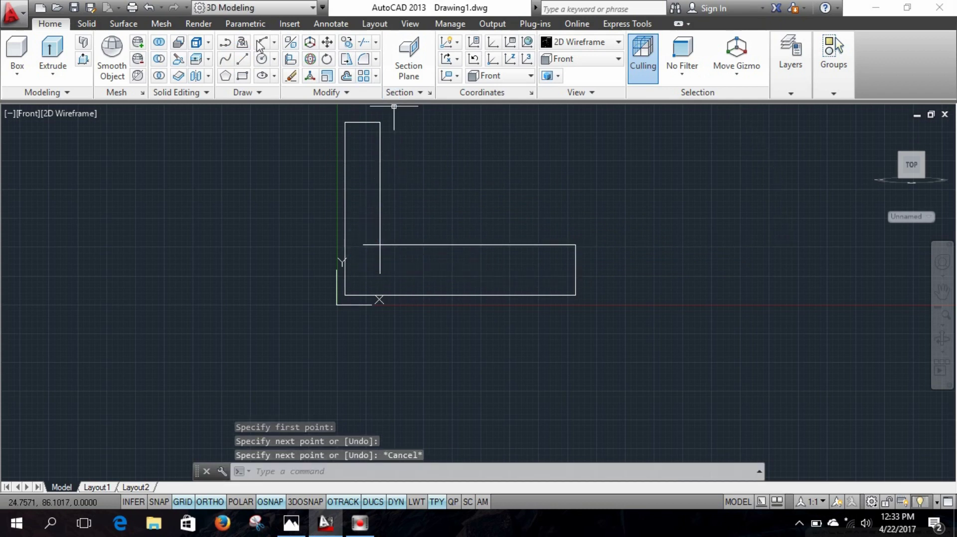
Trim the base edge running inside the upright, leaving a clean L-profile
{"action": "left_click", "coordinate": [367, 44]}
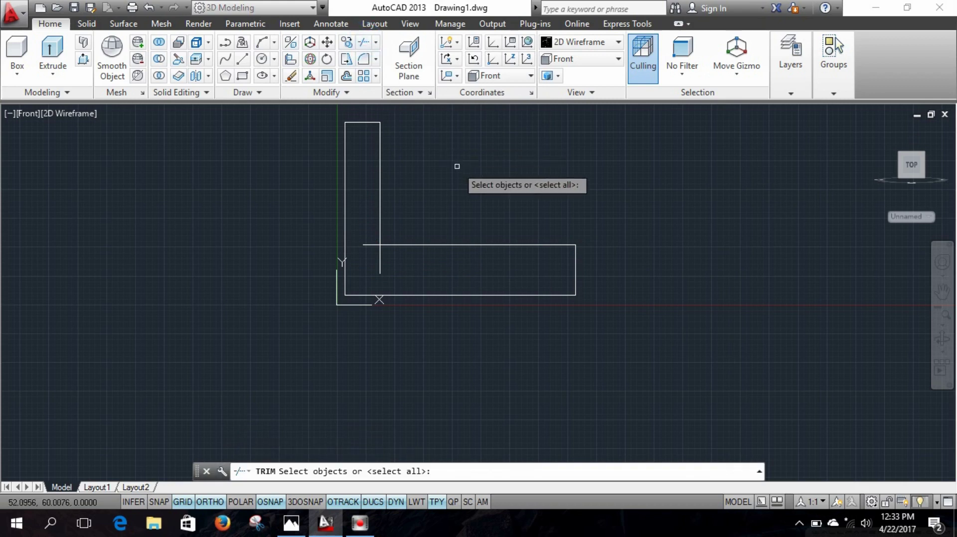
{"action": "key", "text": "Return"}
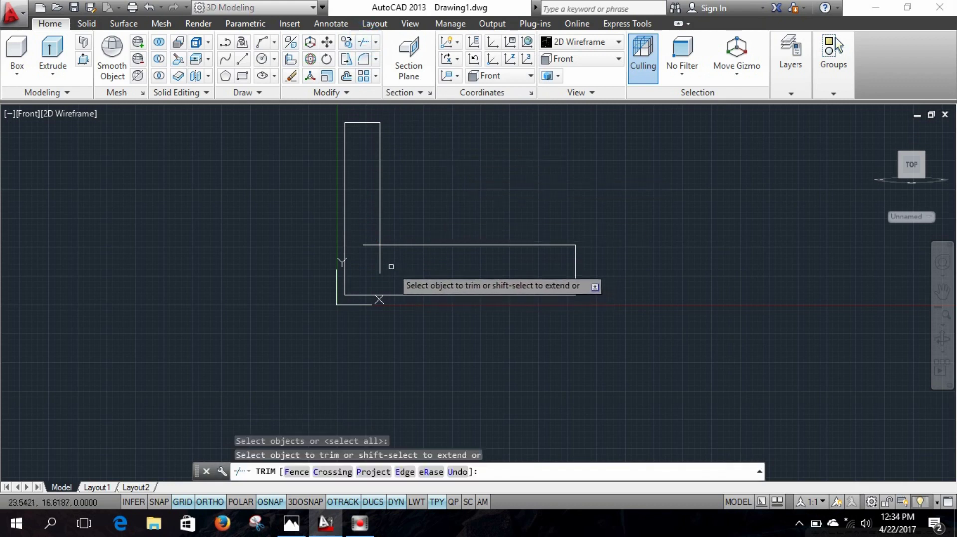
{"action": "left_click", "coordinate": [371, 246]}
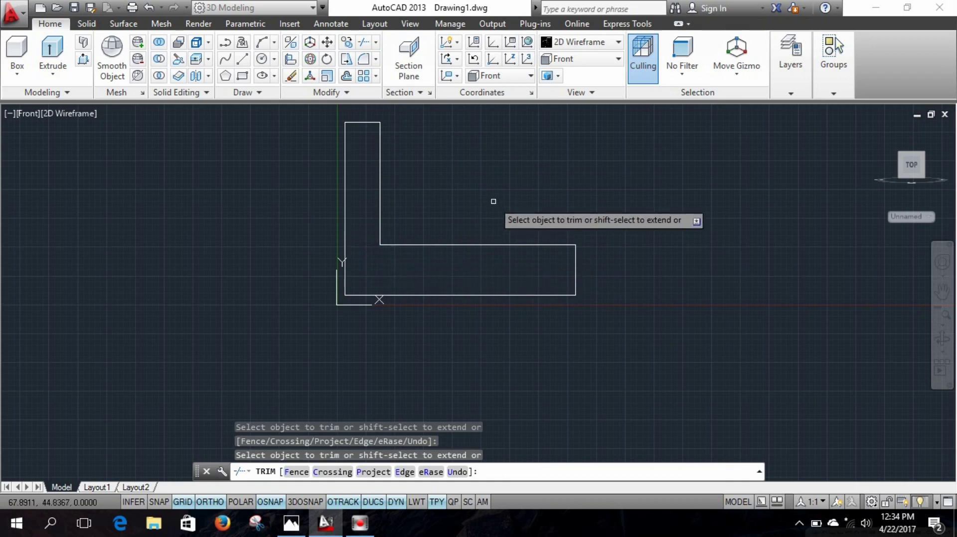
{"action": "key", "text": "Escape"}
{"action": "scroll", "coordinate": [508, 210], "scroll_direction": "up", "scroll_amount": 2}
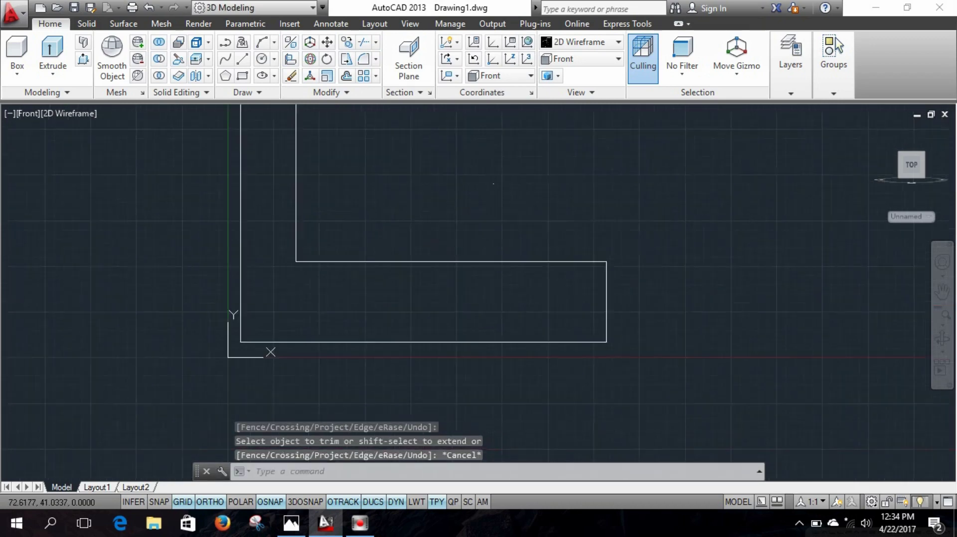
{"action": "scroll", "coordinate": [478, 203], "scroll_direction": "down", "scroll_amount": 2}
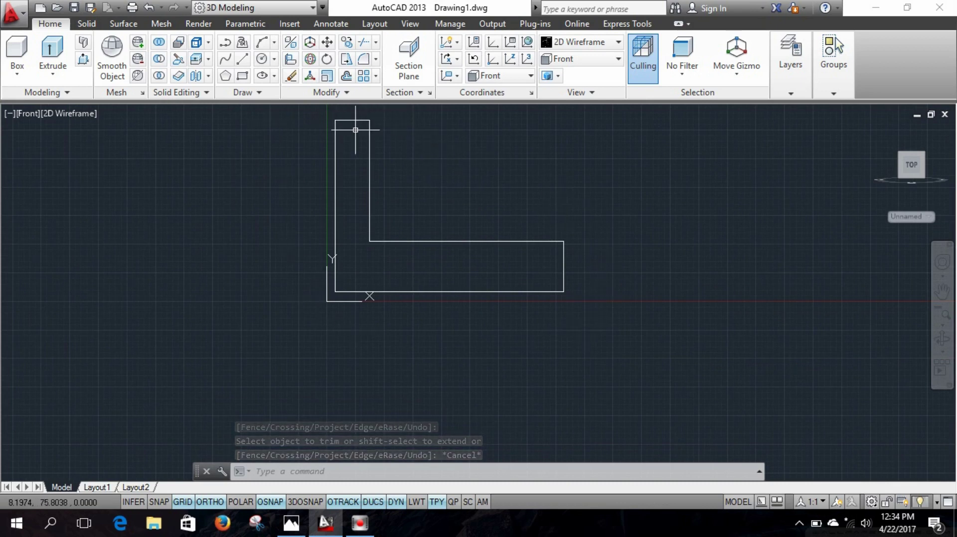
{"action": "middle_click_drag", "start_coordinate": [446, 163], "coordinate": [434, 225]}
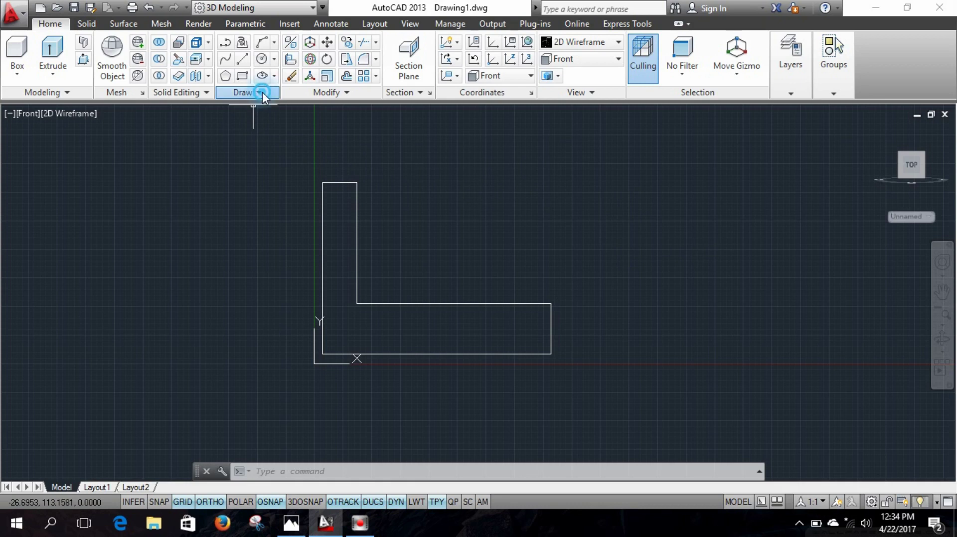
Convert the six lines of the L-shaped outline into one region and check it
{"action": "left_click", "coordinate": [263, 91]}
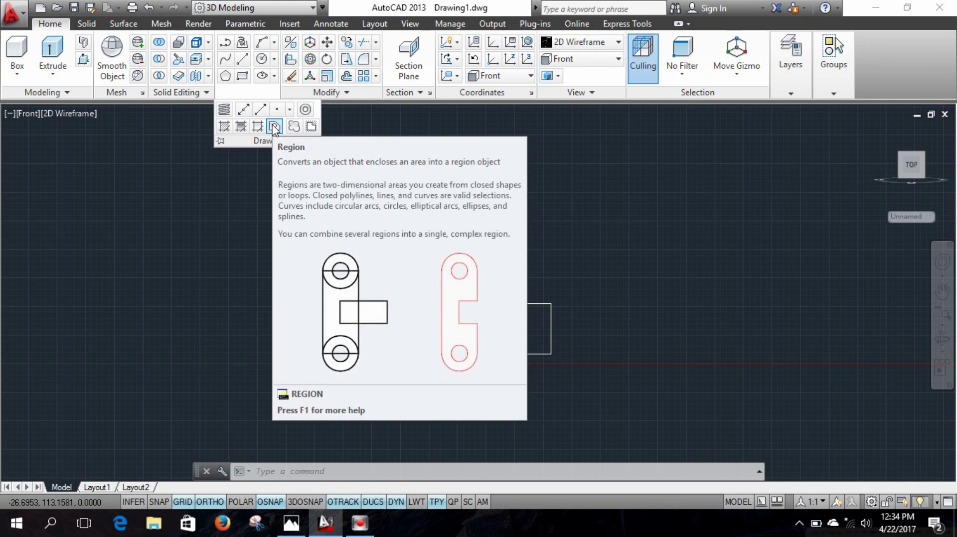
{"action": "left_click", "coordinate": [275, 128]}
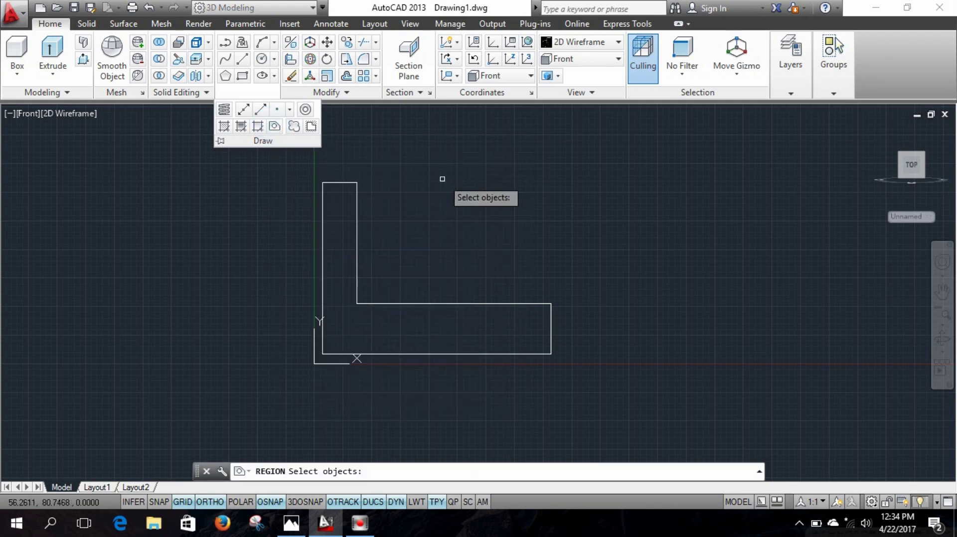
{"action": "left_click", "coordinate": [617, 148]}
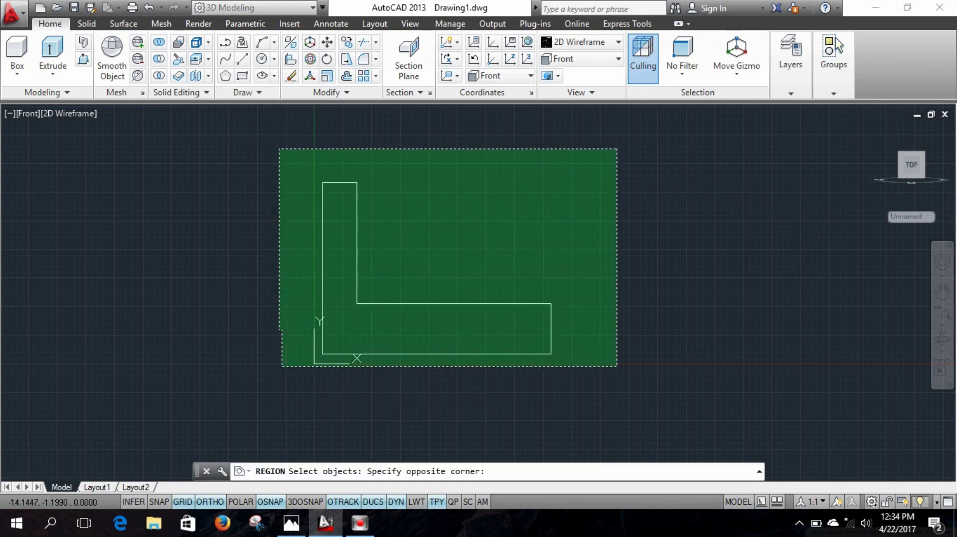
{"action": "left_click", "coordinate": [226, 400]}
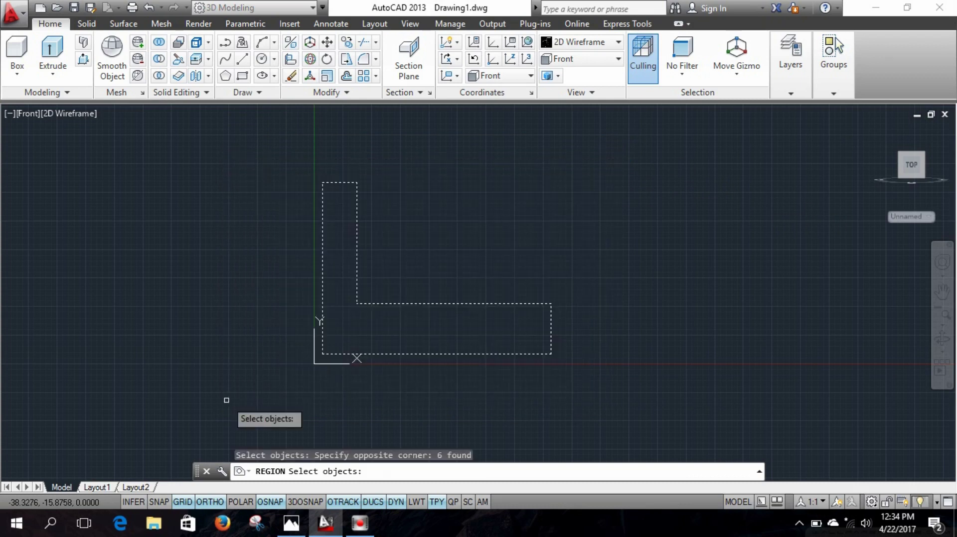
{"action": "key", "text": "Return"}
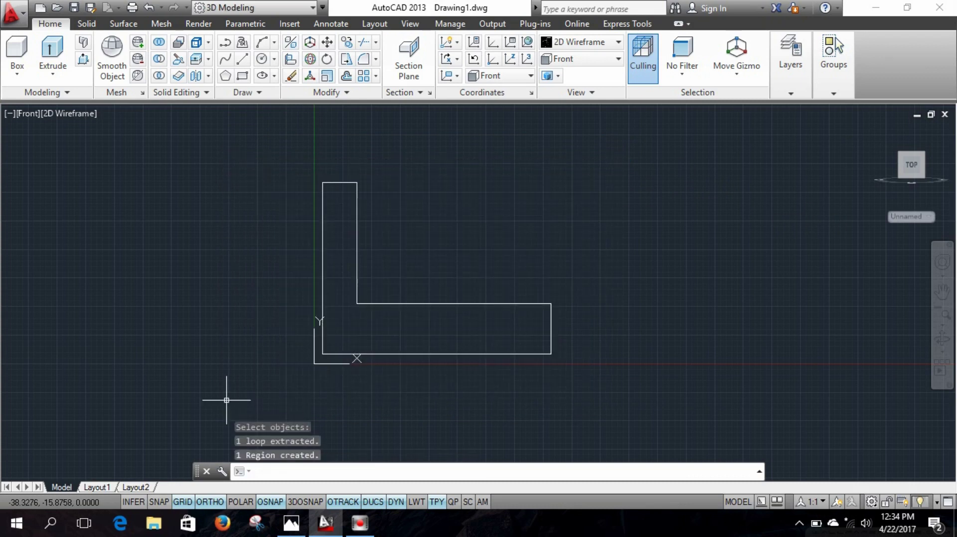
{"action": "left_click", "coordinate": [406, 304]}
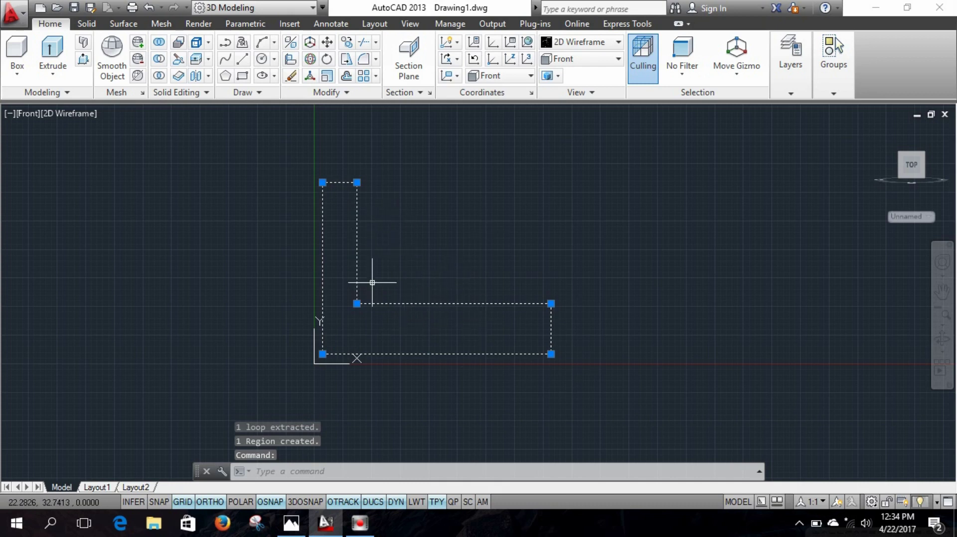
{"action": "key", "text": "Escape"}
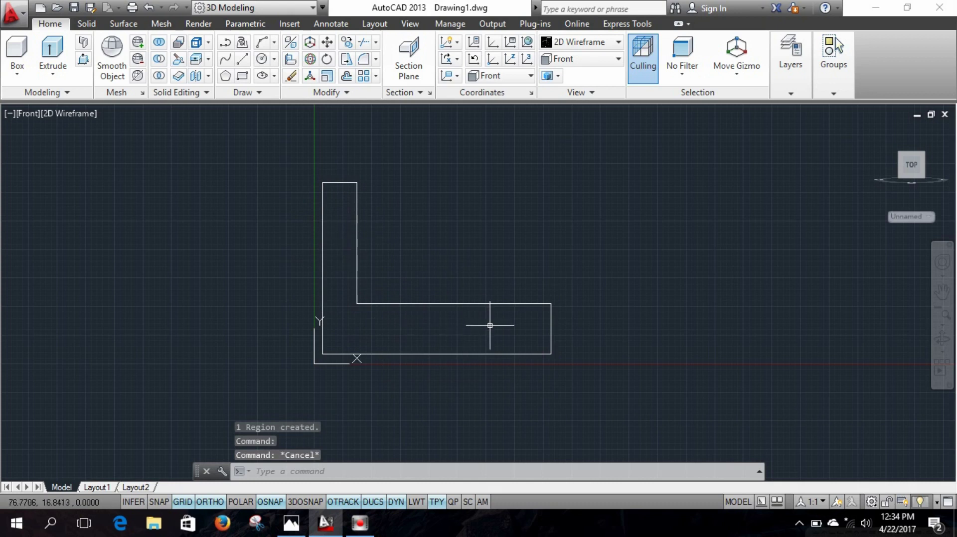
Switch the drawing to the SE Isometric view
{"action": "left_click", "coordinate": [592, 58]}
{"action": "left_click", "coordinate": [585, 171]}
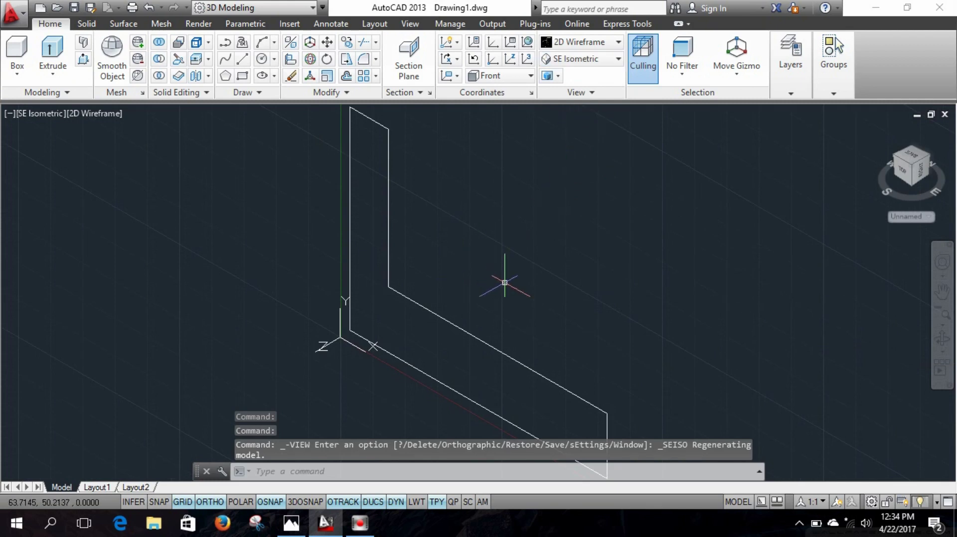
{"action": "scroll", "coordinate": [504, 282], "scroll_direction": "up", "scroll_amount": 2}
{"action": "scroll", "coordinate": [501, 280], "scroll_direction": "down", "scroll_amount": 4}
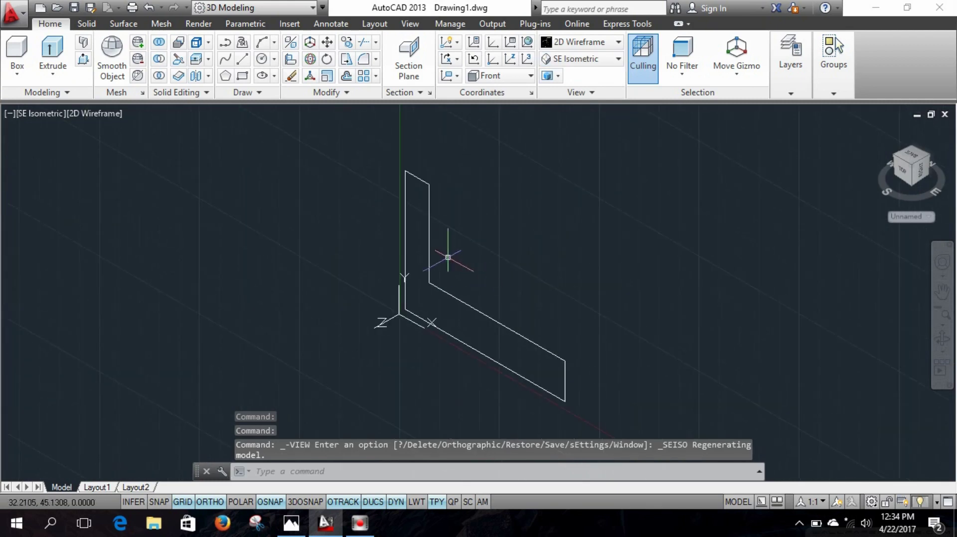
Extrude the L-shaped region to a height of 64
{"action": "left_click", "coordinate": [52, 50]}
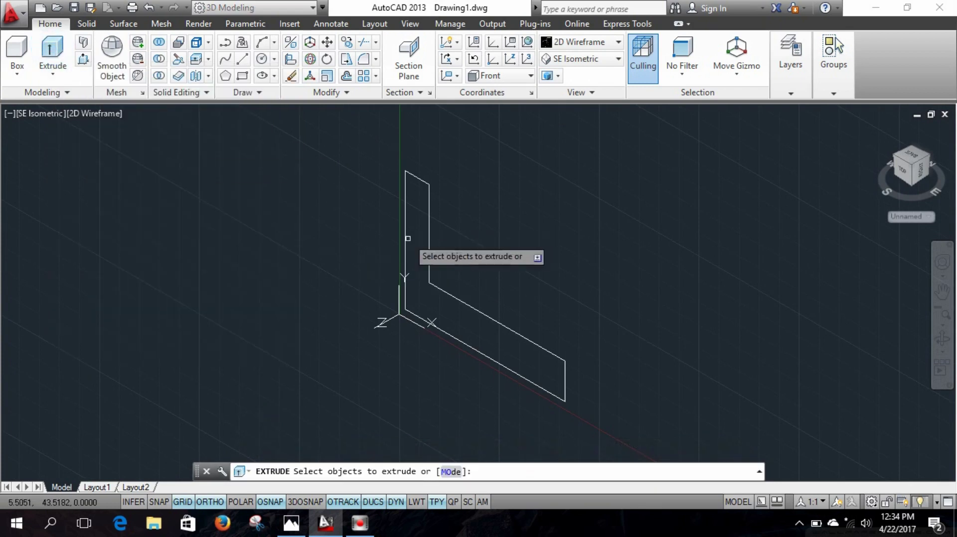
{"action": "left_click", "coordinate": [429, 215]}
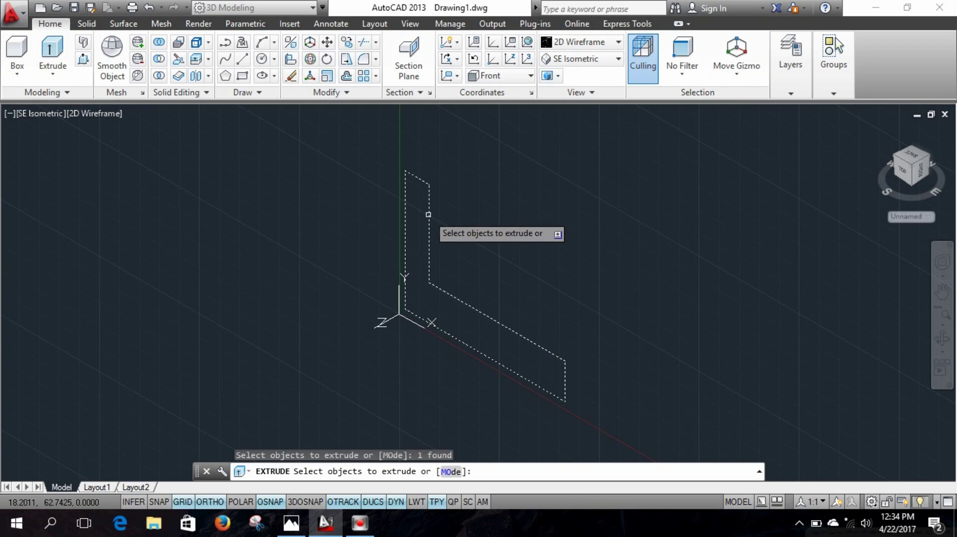
{"action": "key", "text": "Return"}
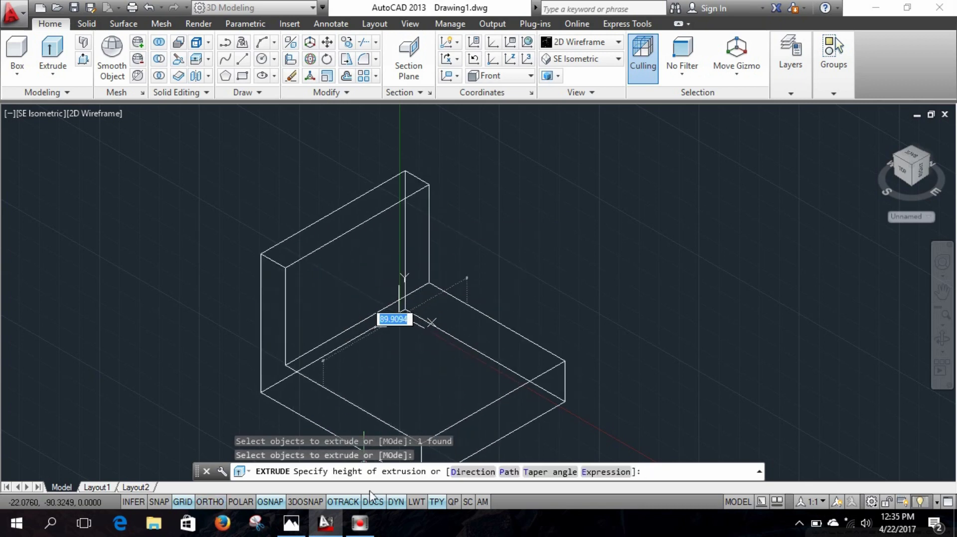
{"action": "left_click", "coordinate": [291, 525]}
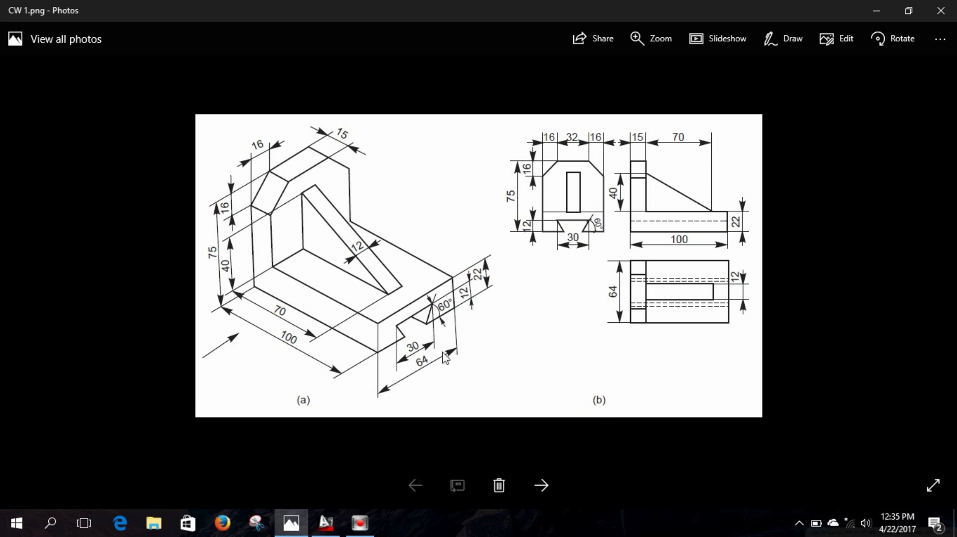
{"action": "left_click", "coordinate": [326, 522]}
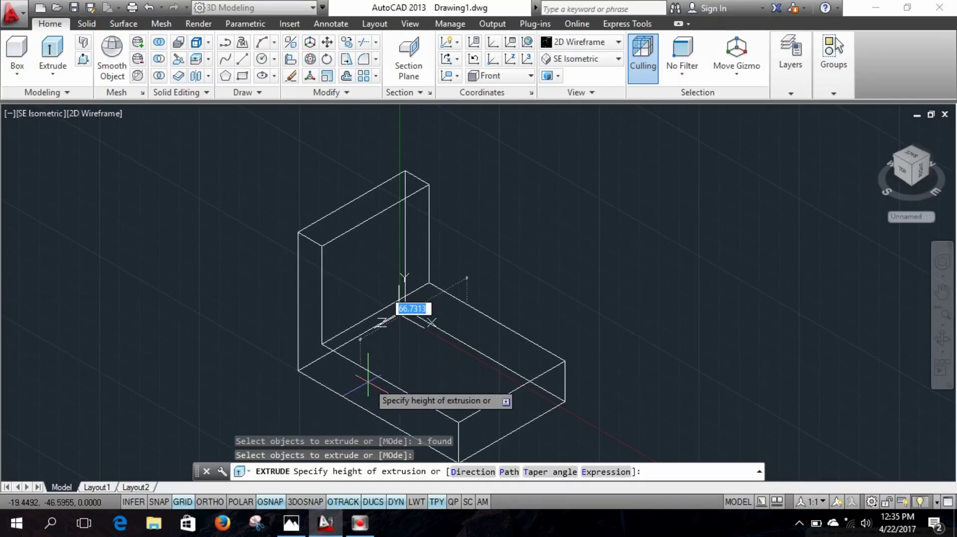
{"action": "type", "text": "64"}
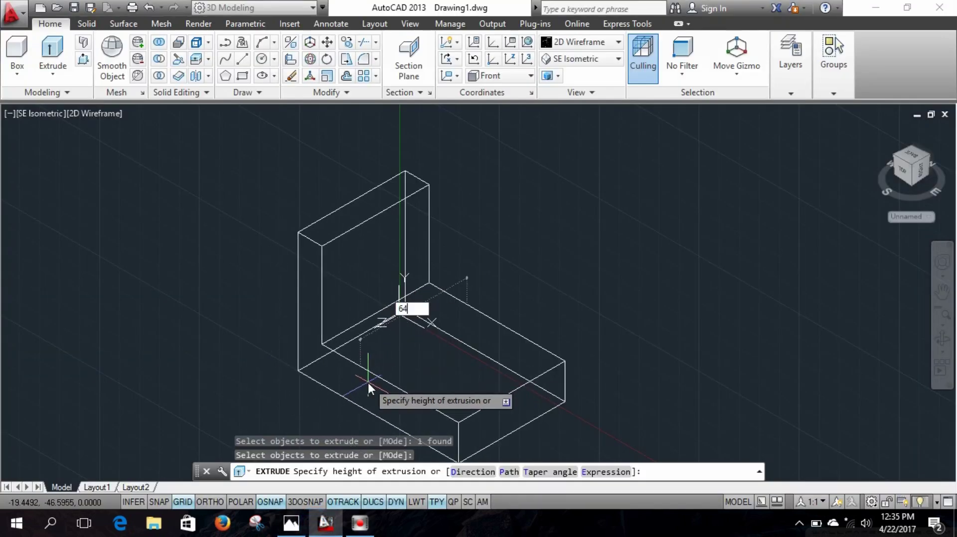
{"action": "key", "text": "Return"}
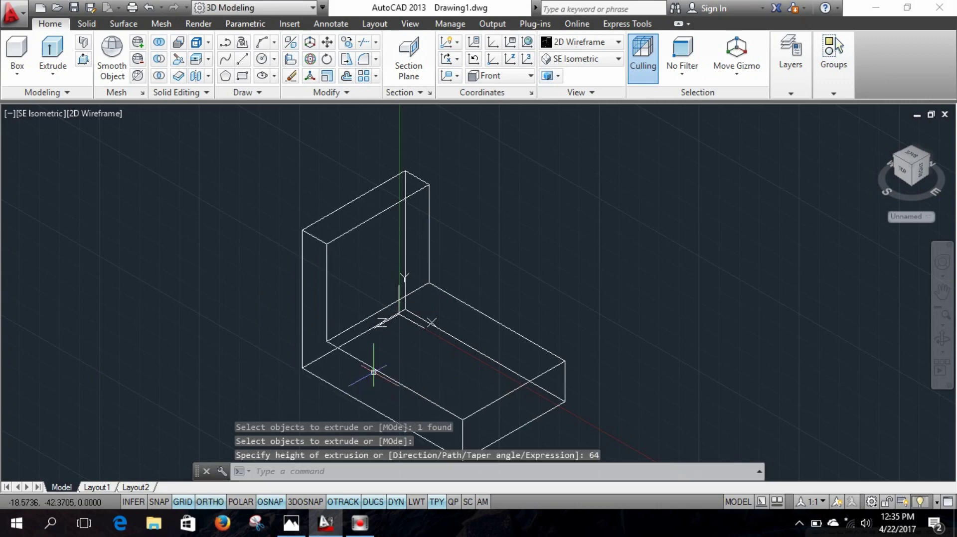
Zoom and pan to recentre the extruded solid
{"action": "scroll", "coordinate": [474, 346], "scroll_direction": "down", "scroll_amount": 1}
{"action": "scroll", "coordinate": [464, 349], "scroll_direction": "down", "scroll_amount": 1}
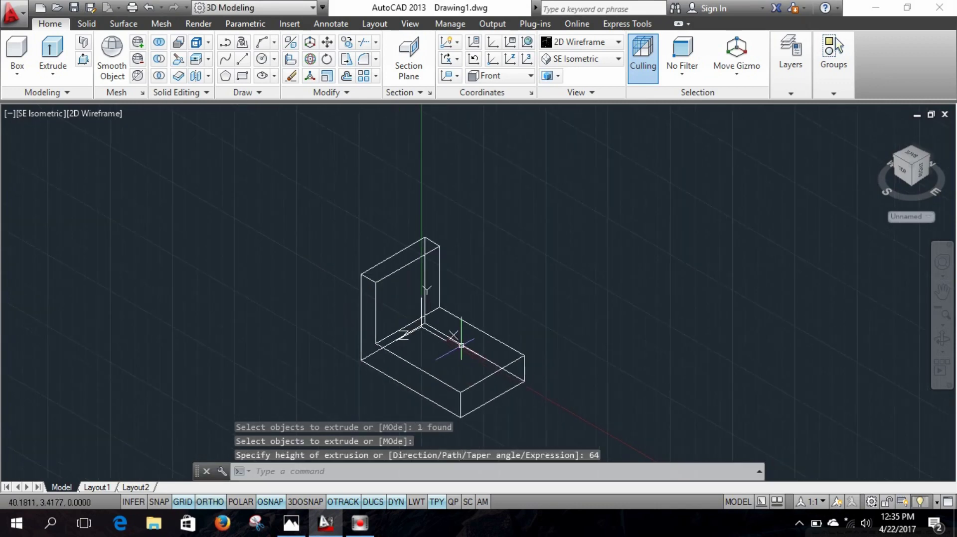
{"action": "scroll", "coordinate": [454, 344], "scroll_direction": "up", "scroll_amount": 1}
{"action": "scroll", "coordinate": [438, 278], "scroll_direction": "up", "scroll_amount": 2}
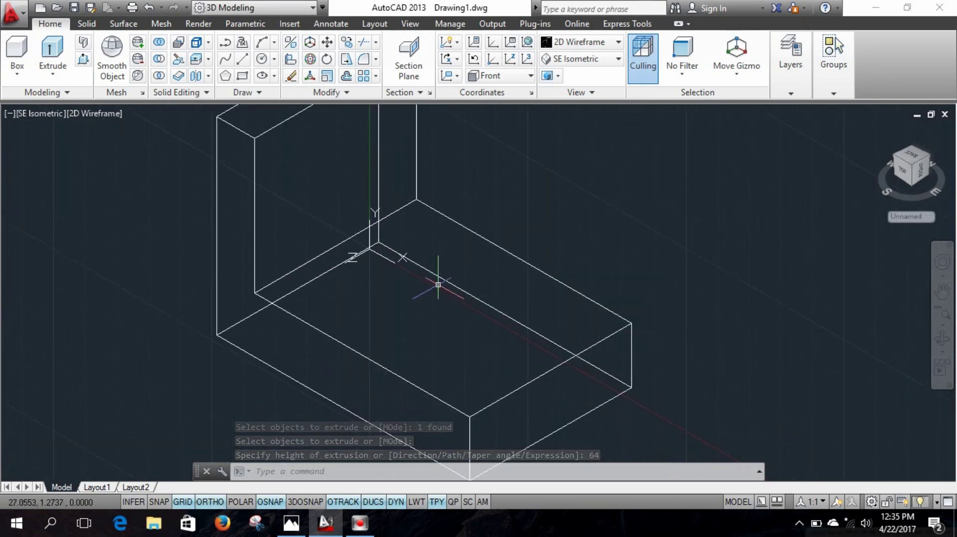
{"action": "scroll", "coordinate": [434, 273], "scroll_direction": "down", "scroll_amount": 1}
{"action": "middle_click_drag", "start_coordinate": [435, 281], "coordinate": [443, 299]}
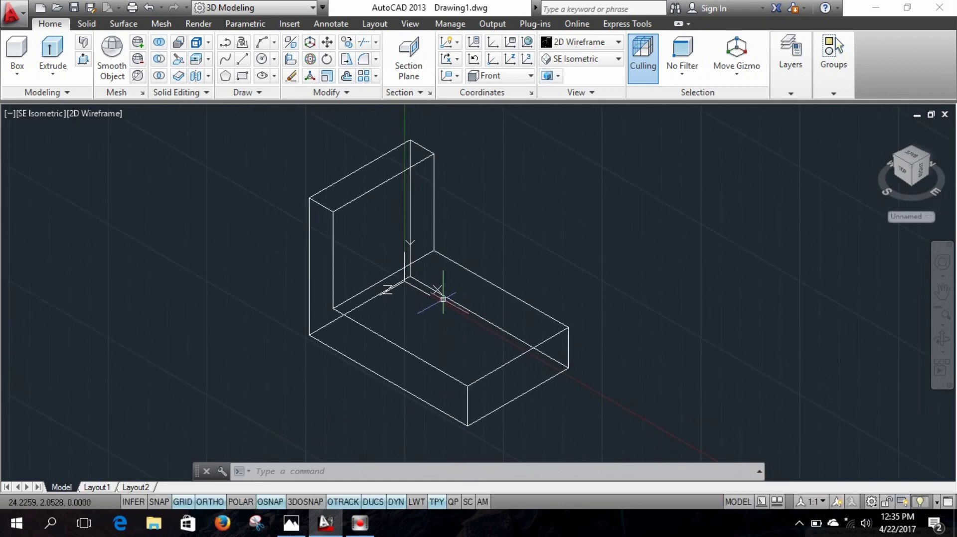
{"action": "scroll", "coordinate": [442, 299], "scroll_direction": "down", "scroll_amount": 1}
{"action": "scroll", "coordinate": [451, 277], "scroll_direction": "up", "scroll_amount": 1}
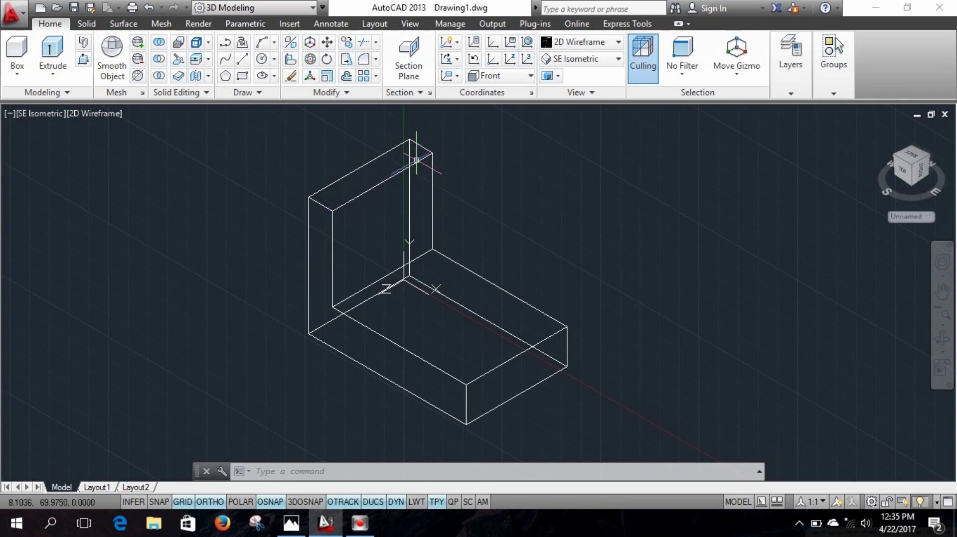
{"action": "left_click", "coordinate": [291, 523]}
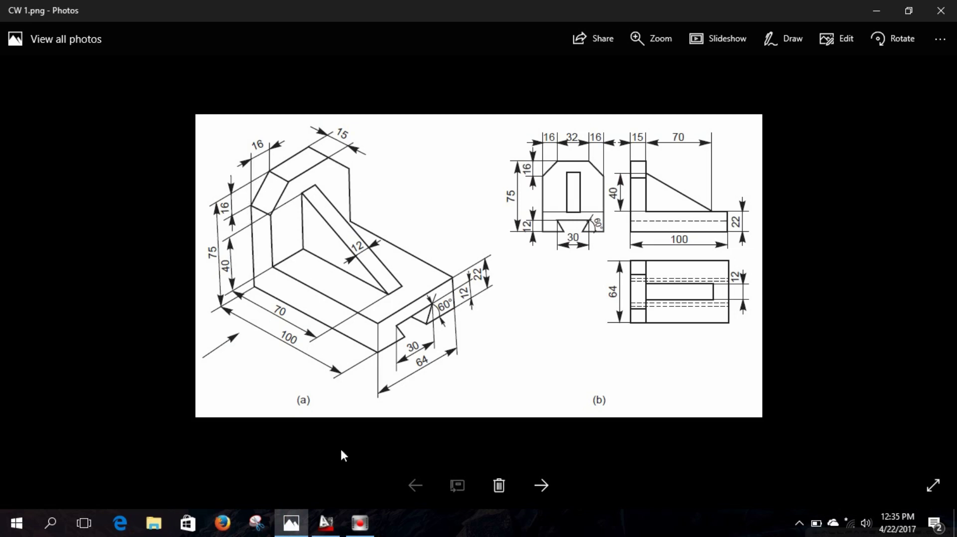
{"action": "left_click", "coordinate": [327, 523]}
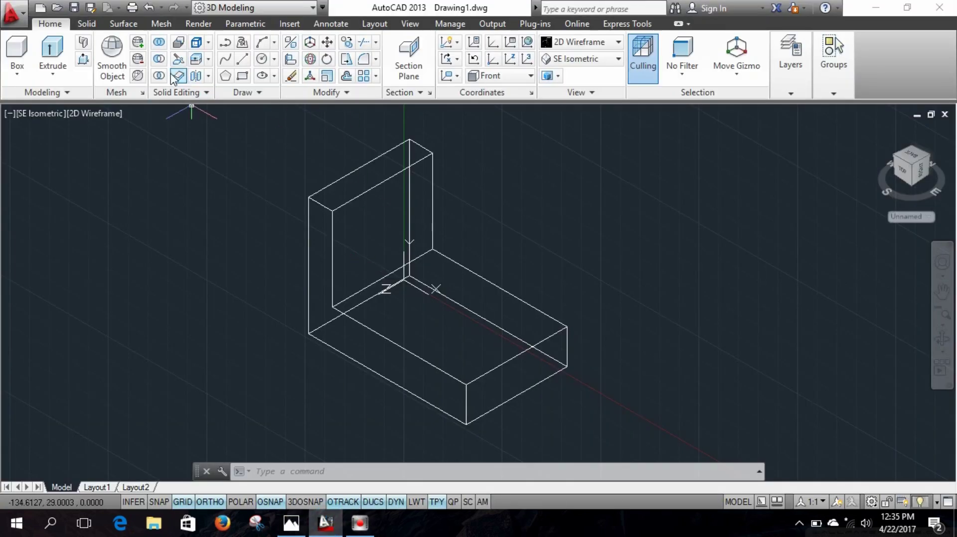
Use Chamfer Edge to chamfer the upright's top outer edge at distances 16 and 16
{"action": "left_click", "coordinate": [95, 27]}
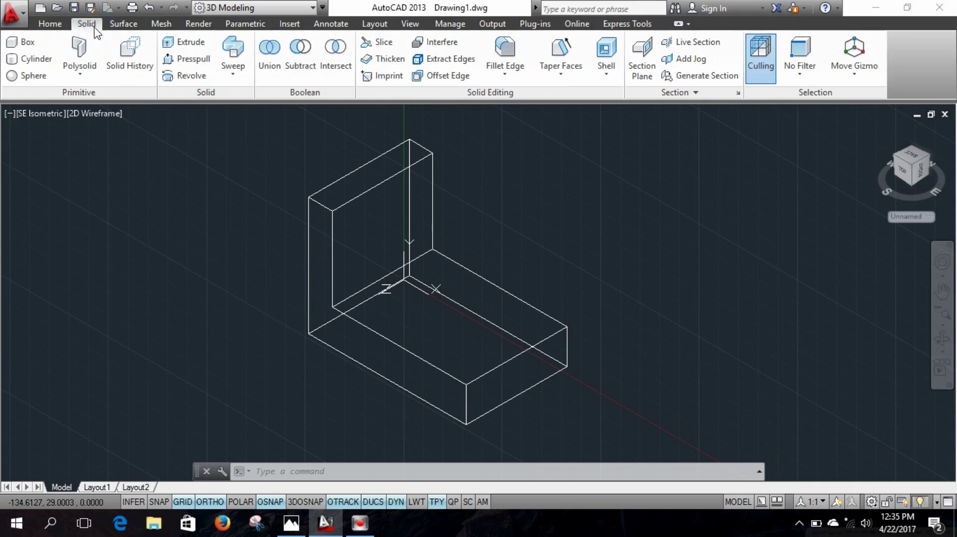
{"action": "left_click", "coordinate": [505, 75]}
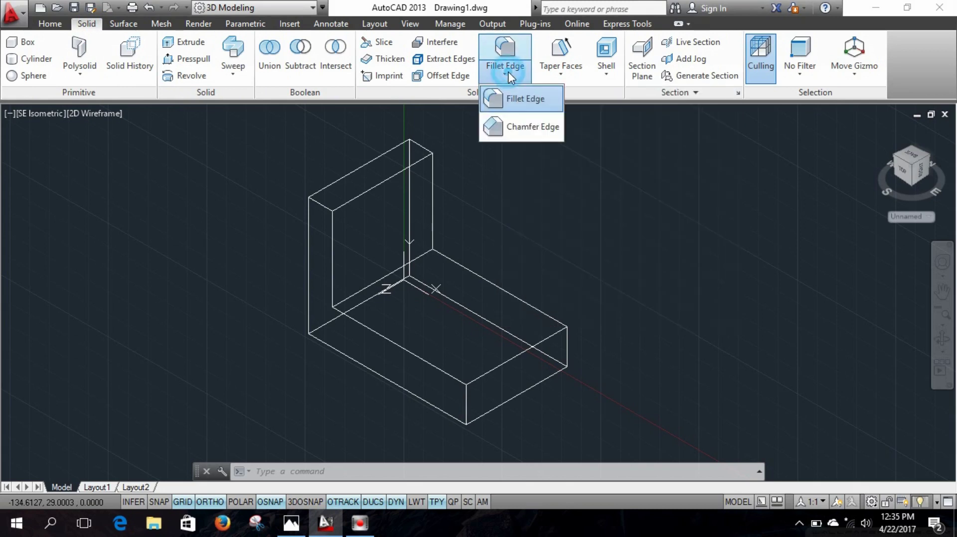
{"action": "left_click", "coordinate": [519, 128]}
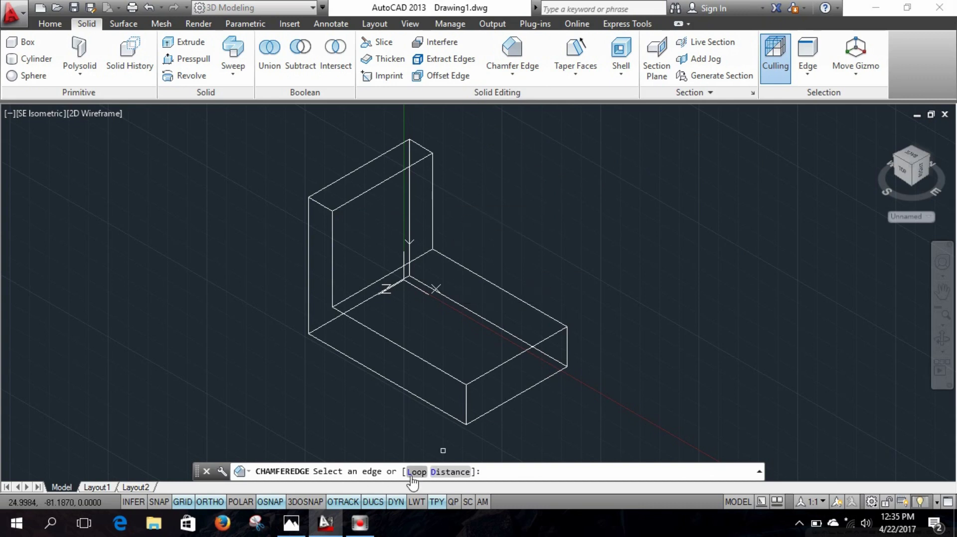
{"action": "left_click", "coordinate": [450, 472]}
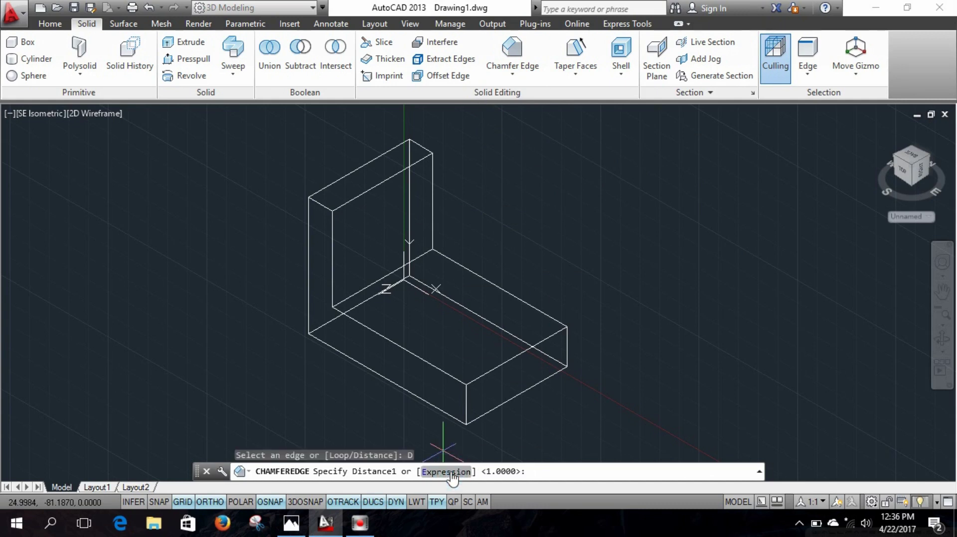
{"action": "type", "text": "16"}
{"action": "key", "text": "Return"}
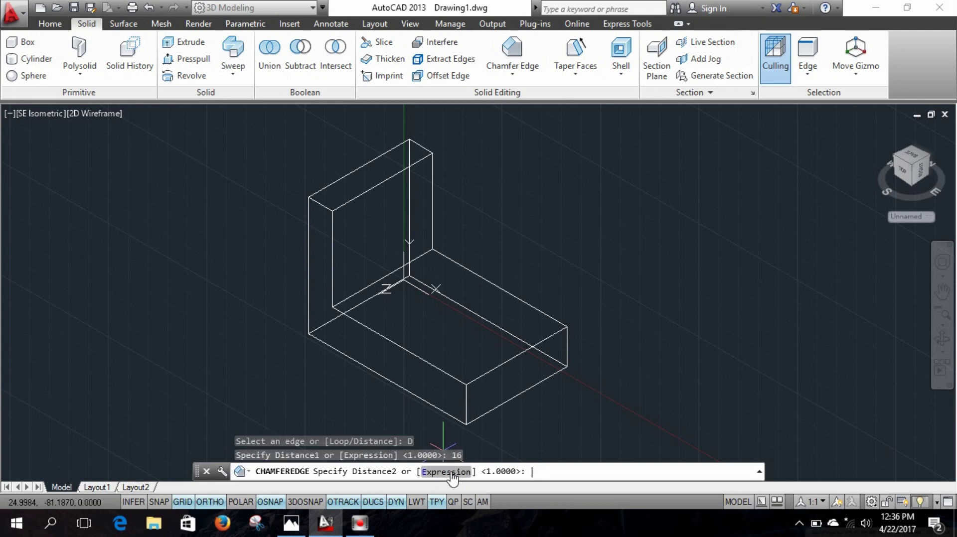
{"action": "type", "text": "16"}
{"action": "key", "text": "Return"}
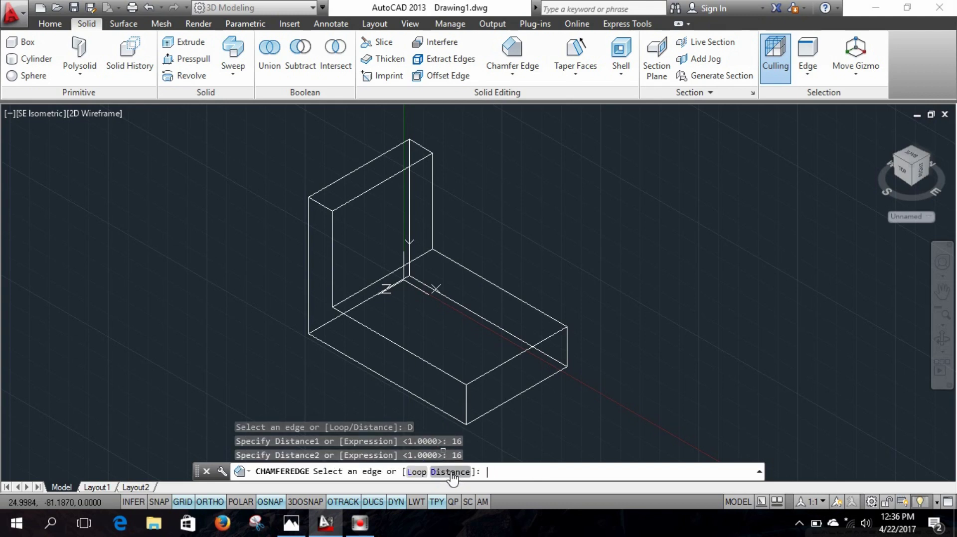
{"action": "left_click", "coordinate": [321, 203]}
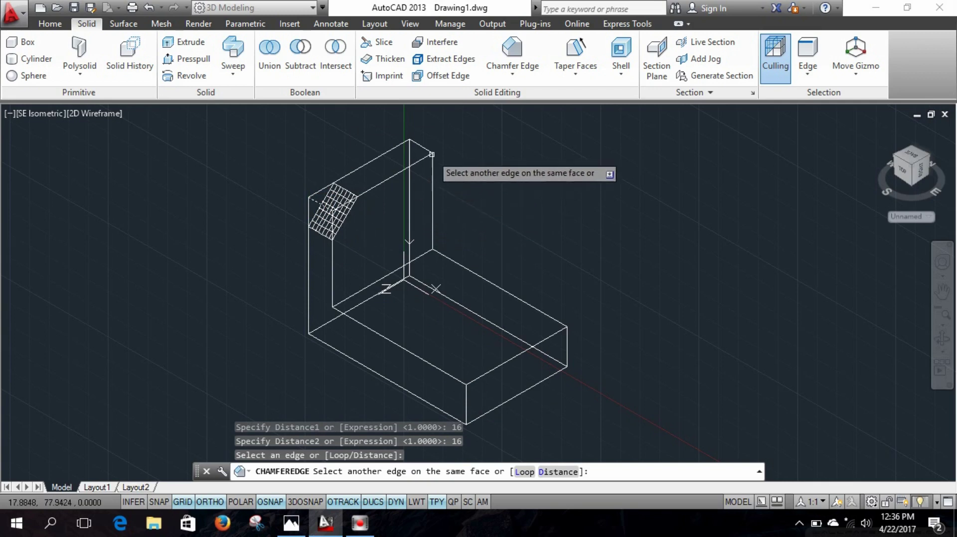
{"action": "middle_click_drag", "start_coordinate": [425, 147], "coordinate": [402, 164]}
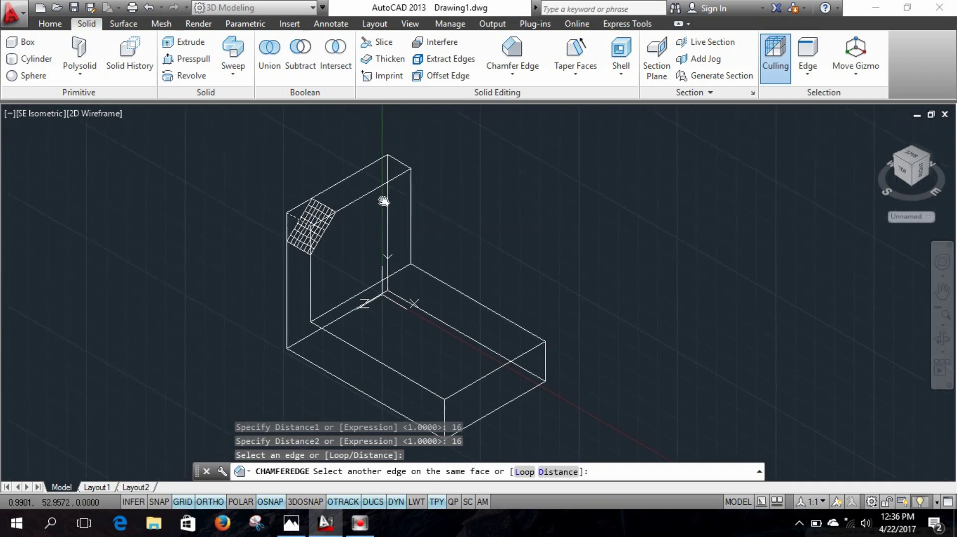
{"action": "left_click", "coordinate": [400, 162]}
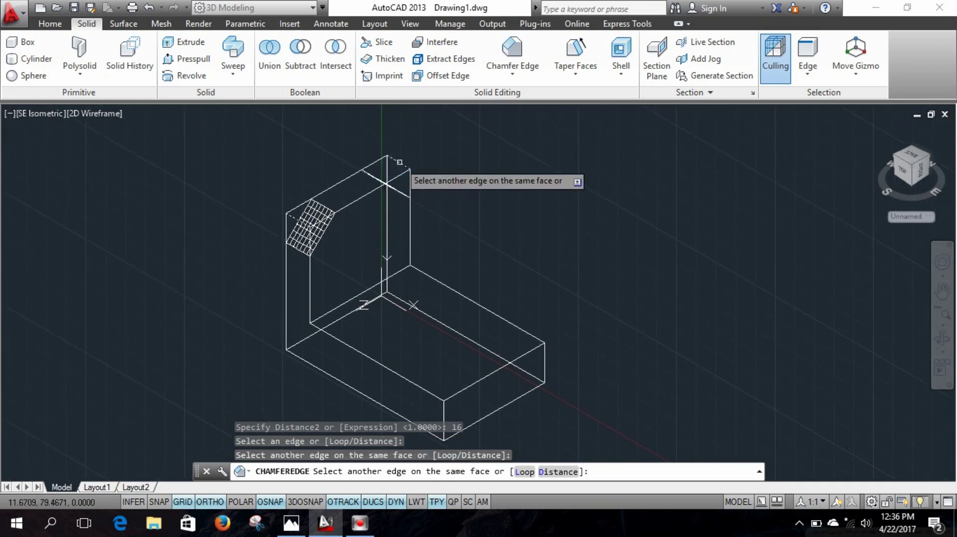
{"action": "left_click", "coordinate": [400, 162]}
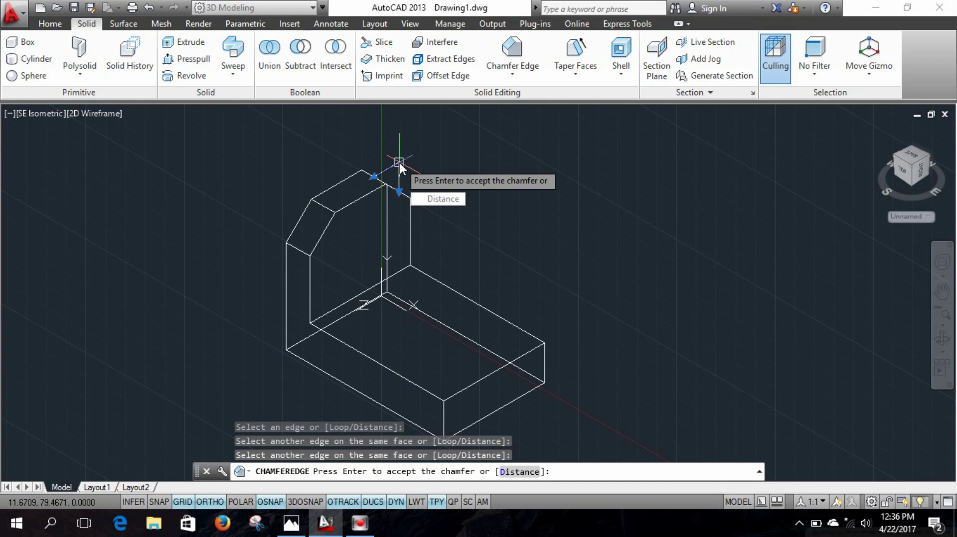
{"action": "key", "text": "Return"}
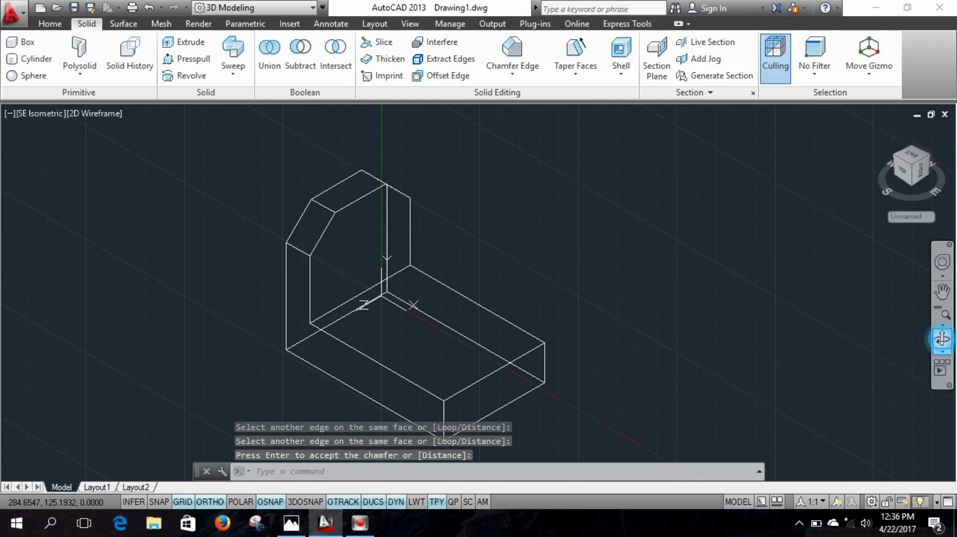
{"action": "left_click", "coordinate": [942, 339]}
Orbit the wireframe bracket, glance at the reference drawing in Photos, and return to AutoCAD
{"action": "mouse_move", "coordinate": [620, 337]}
{"action": "left_mouse_down"}
{"action": "mouse_move", "coordinate": [534, 338]}
{"action": "mouse_move", "coordinate": [635, 271]}
{"action": "mouse_move", "coordinate": [622, 348]}
{"action": "mouse_move", "coordinate": [564, 300]}
{"action": "mouse_move", "coordinate": [444, 316]}
{"action": "mouse_move", "coordinate": [607, 248]}
{"action": "mouse_move", "coordinate": [631, 326]}
{"action": "left_mouse_up"}
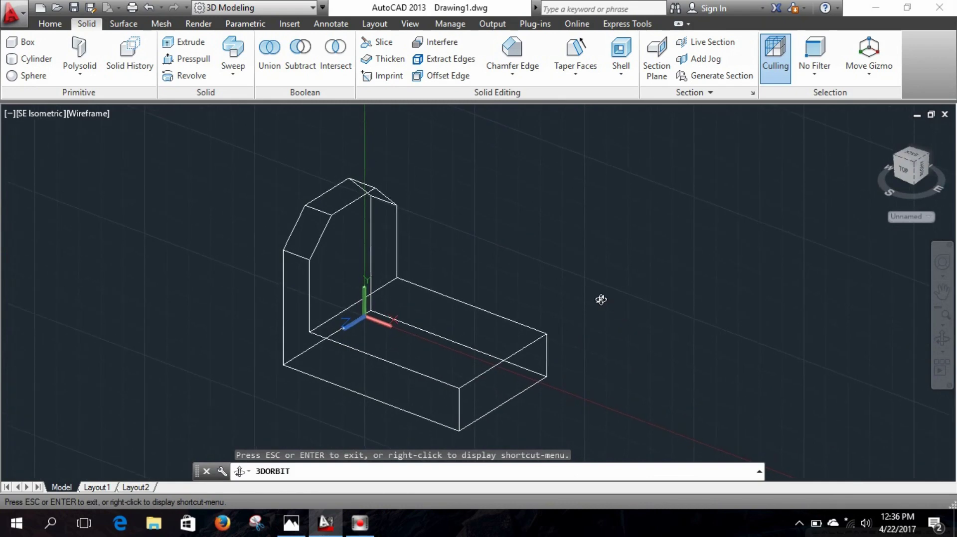
{"action": "key", "text": "Escape"}
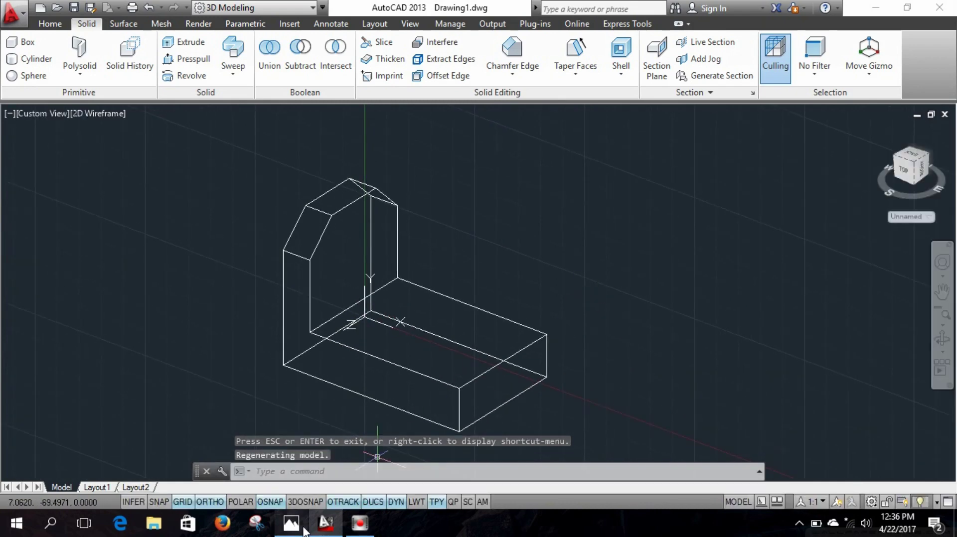
{"action": "left_click", "coordinate": [291, 524]}
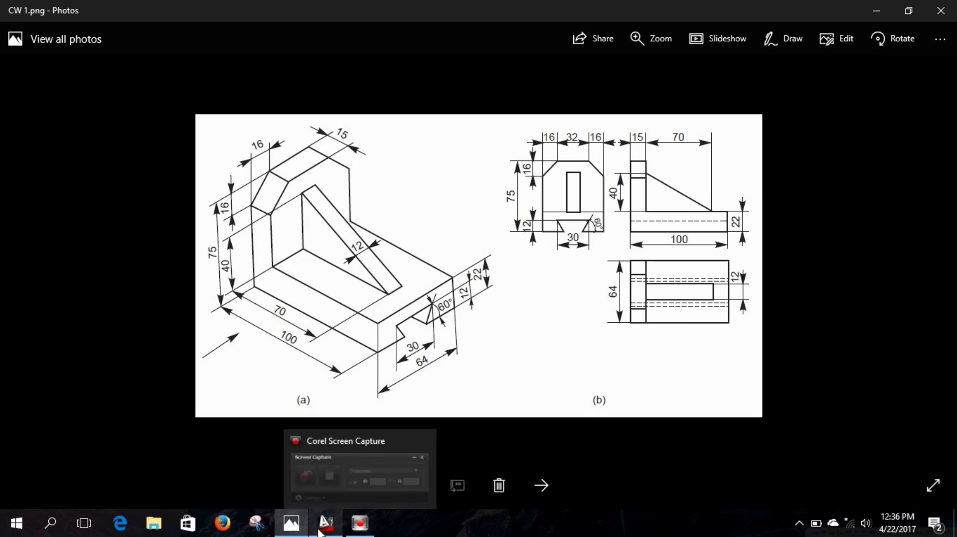
{"action": "left_click", "coordinate": [326, 524]}
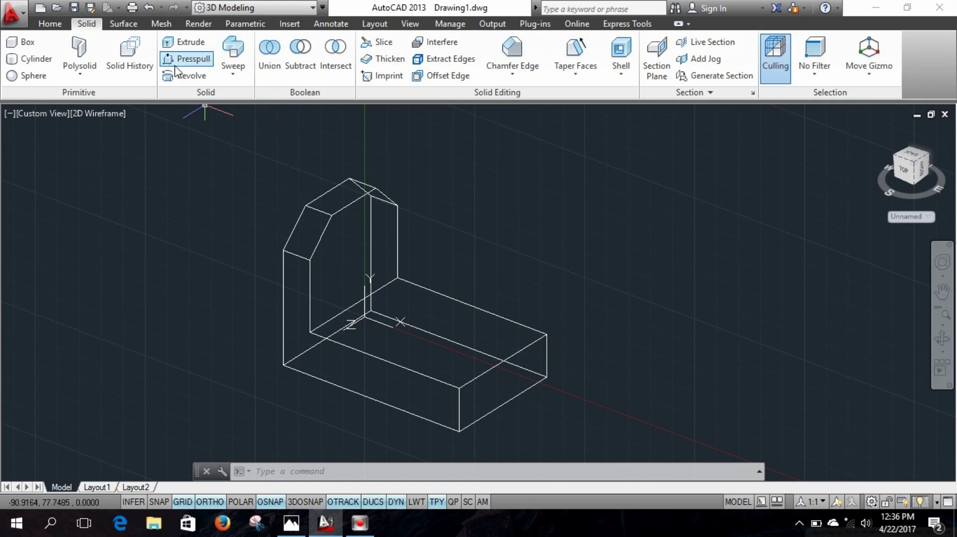
Set a 3-point UCS with origin at the base/upright corner, then view the reference drawing
{"action": "left_click", "coordinate": [59, 24]}
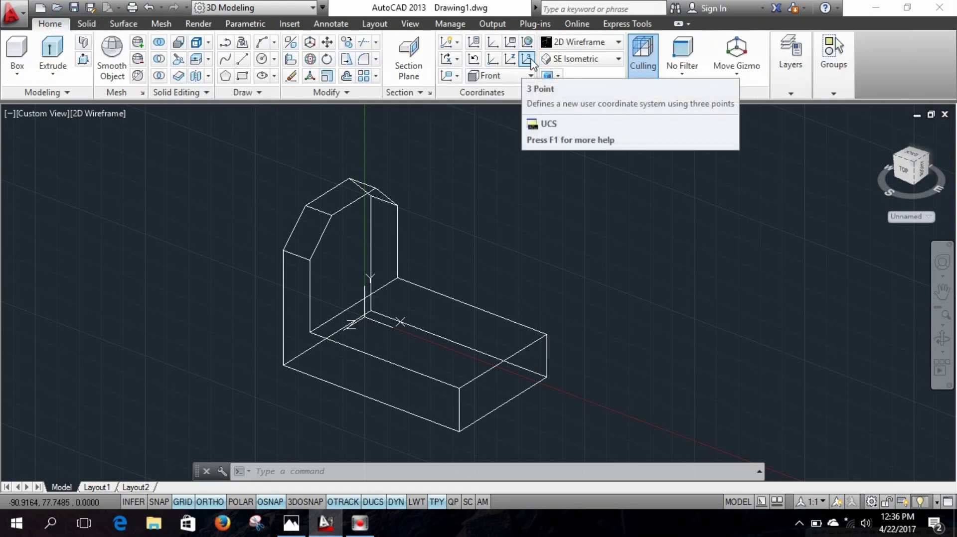
{"action": "mouse_move", "coordinate": [528, 59]}
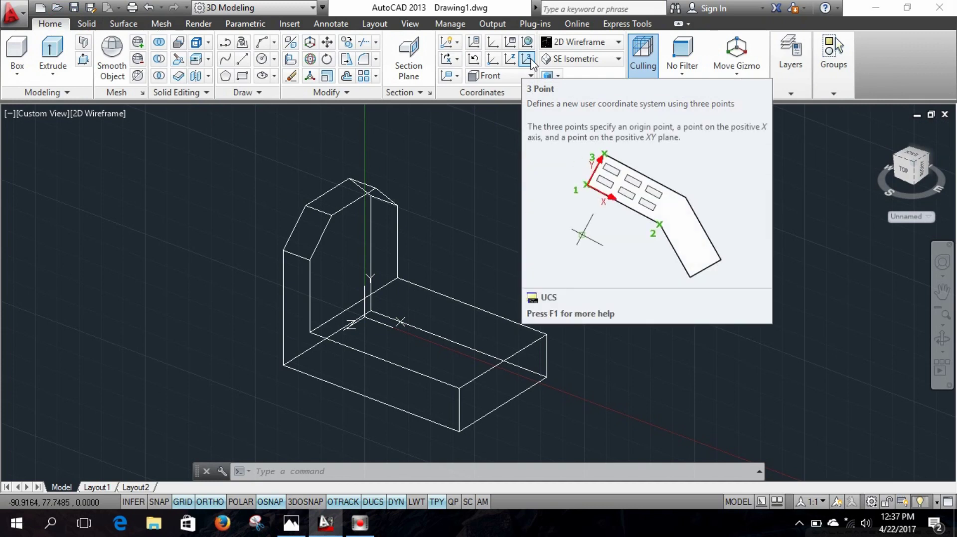
{"action": "left_click", "coordinate": [527, 59]}
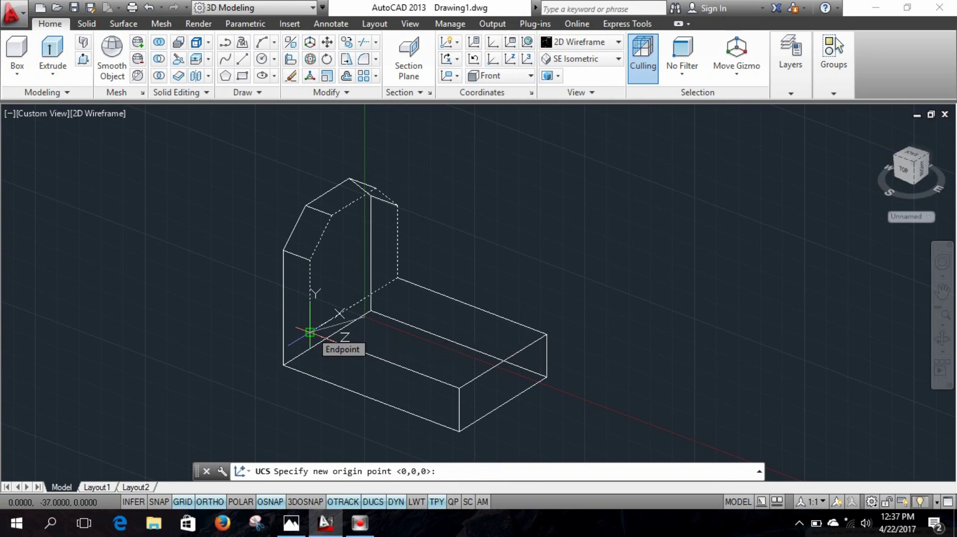
{"action": "left_click", "coordinate": [310, 332]}
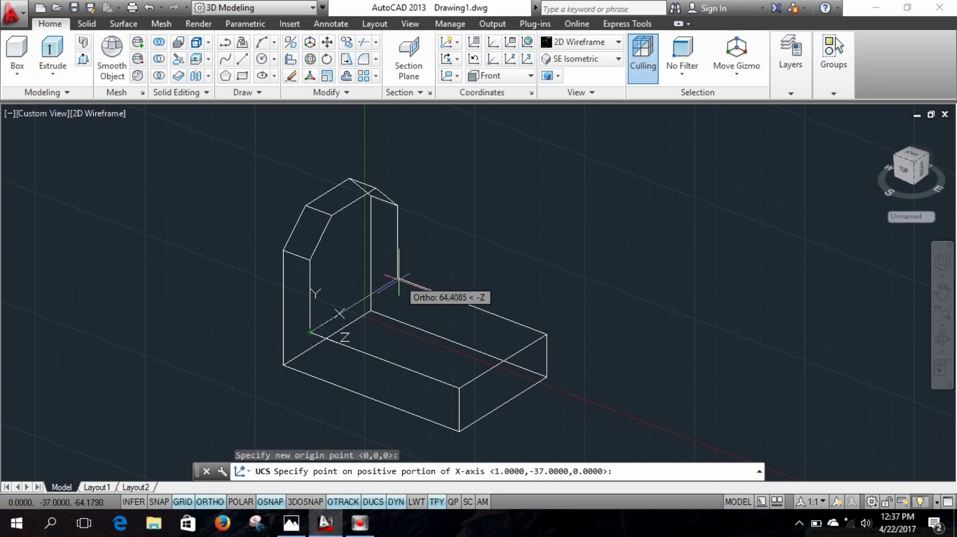
{"action": "left_click", "coordinate": [510, 210]}
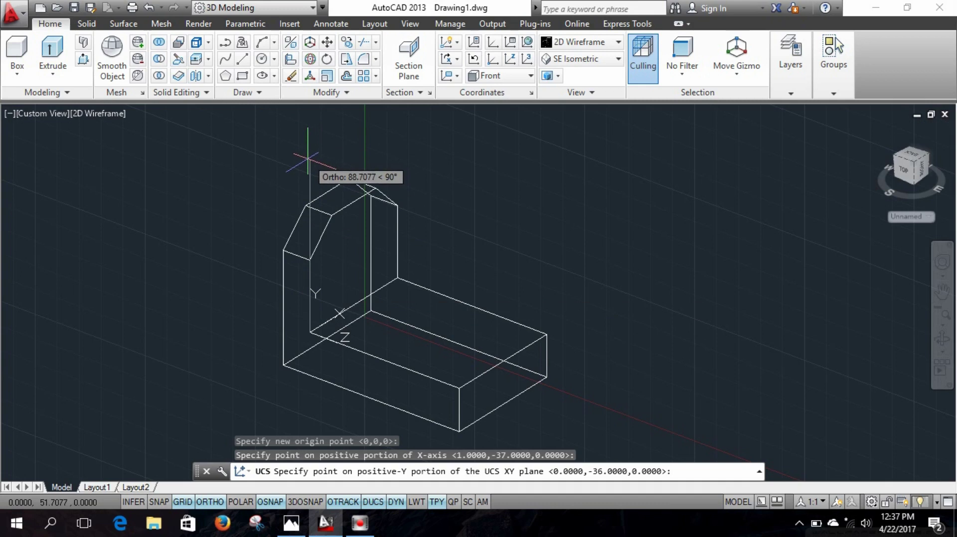
{"action": "left_click", "coordinate": [309, 159]}
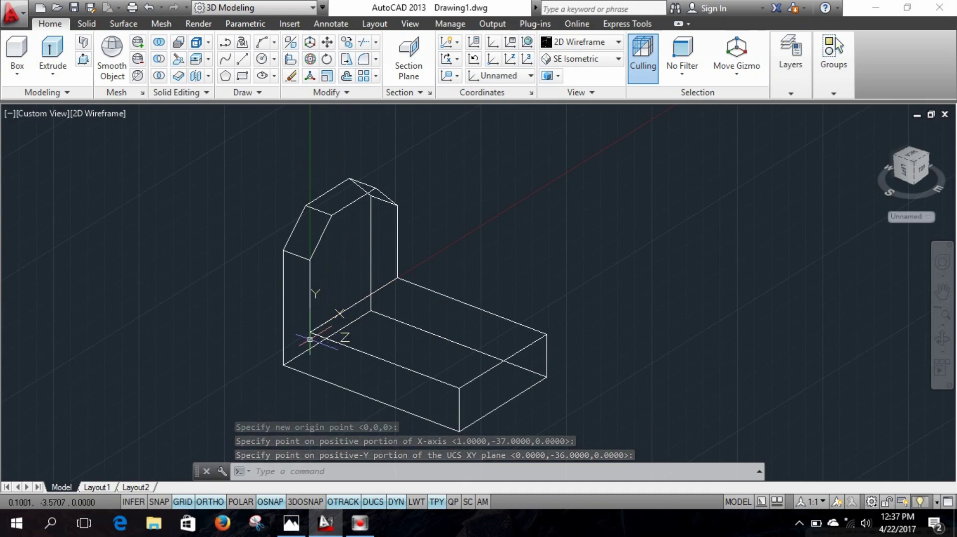
{"action": "left_click", "coordinate": [292, 523]}
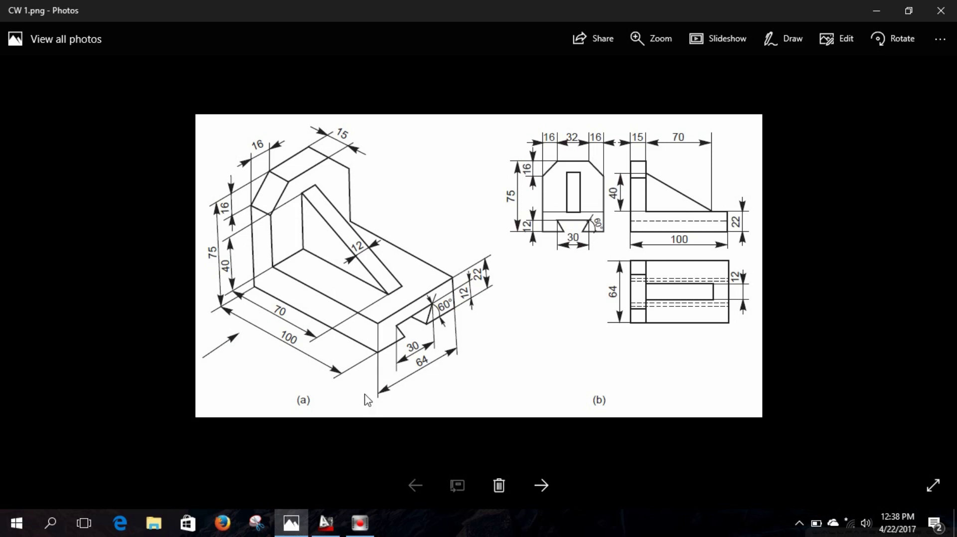
Switch from the Photos reference back to the bracket model in AutoCAD
{"action": "left_click", "coordinate": [326, 523]}
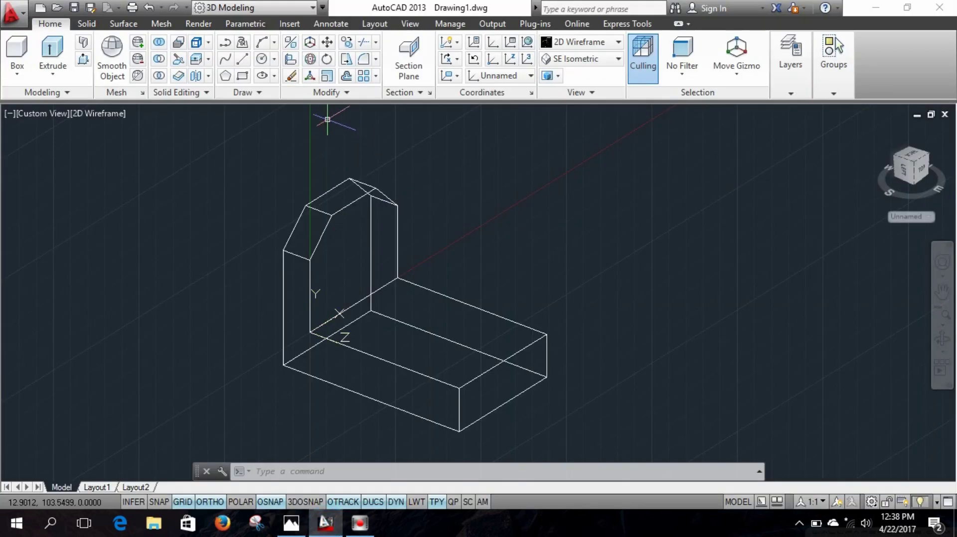
Start a line at the new UCS origin with a 26-unit first segment, then check the reference
{"action": "left_click", "coordinate": [243, 59]}
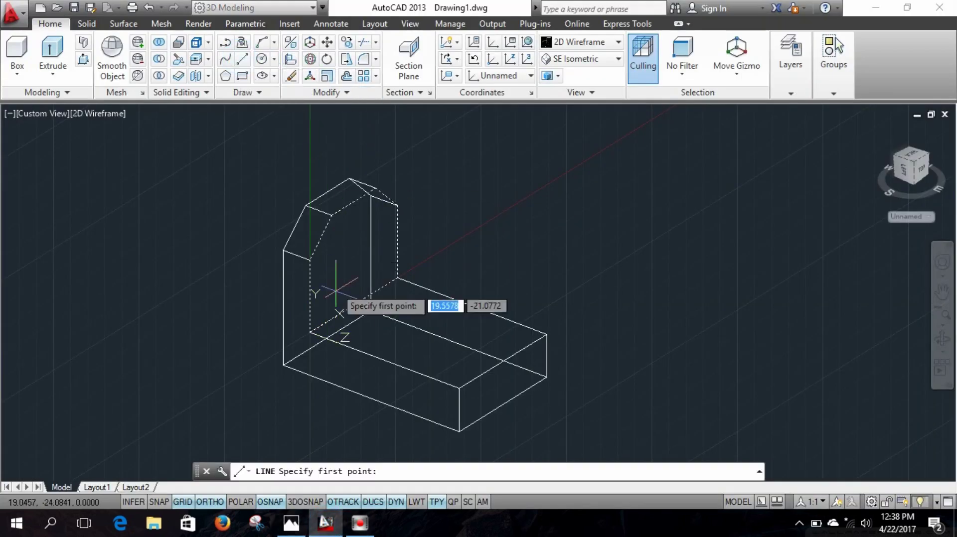
{"action": "left_click", "coordinate": [310, 332]}
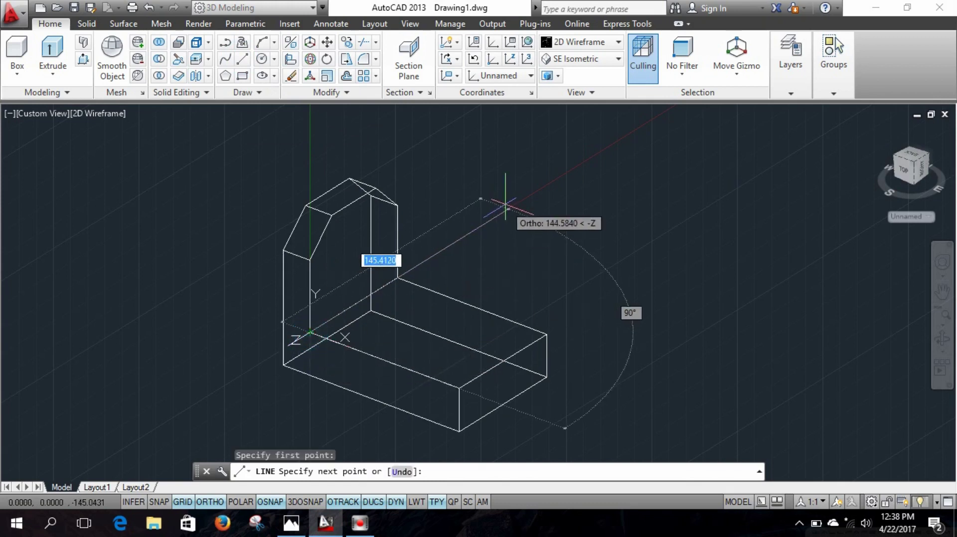
{"action": "type", "text": "26"}
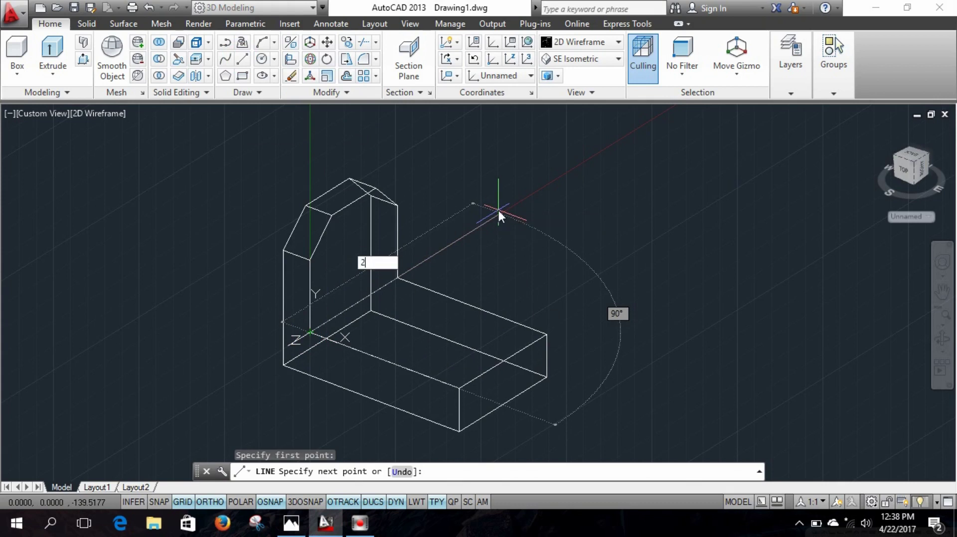
{"action": "key", "text": "Return"}
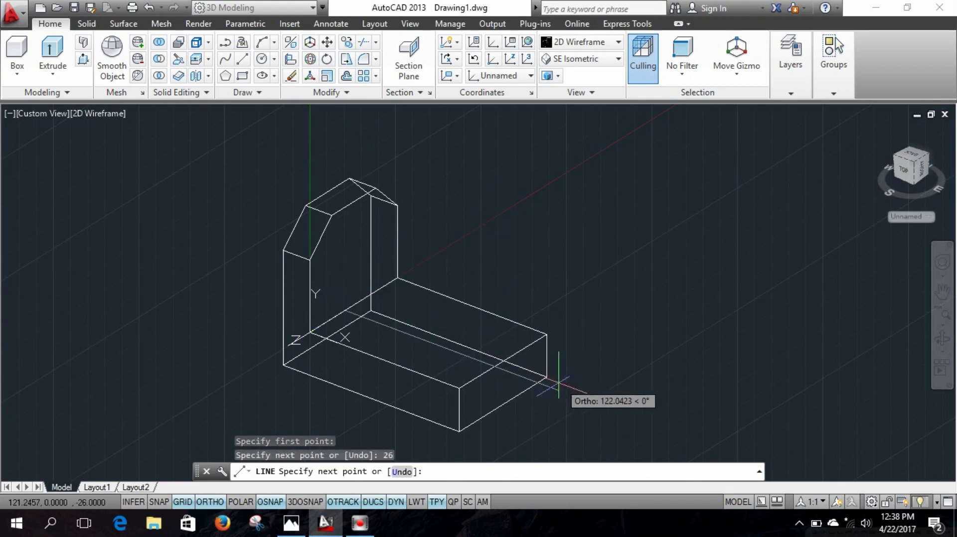
{"action": "left_click", "coordinate": [290, 524]}
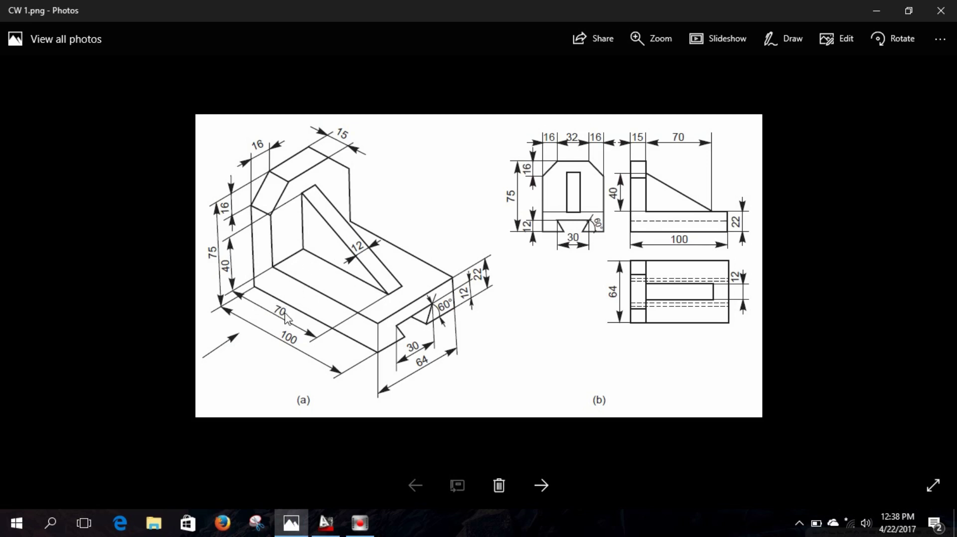
Add a 70-unit segment to the line, then erase the misplaced long line
{"action": "left_click", "coordinate": [330, 507]}
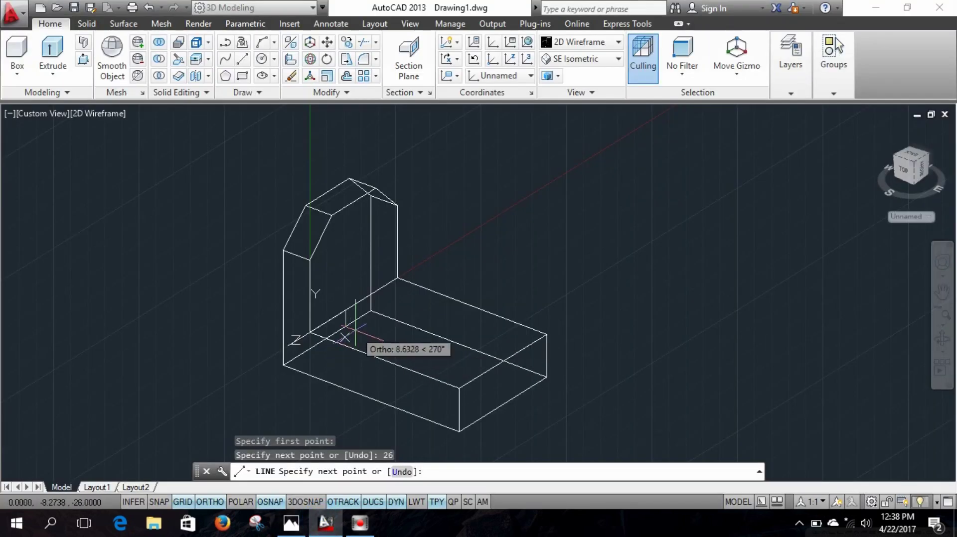
{"action": "left_click", "coordinate": [574, 397]}
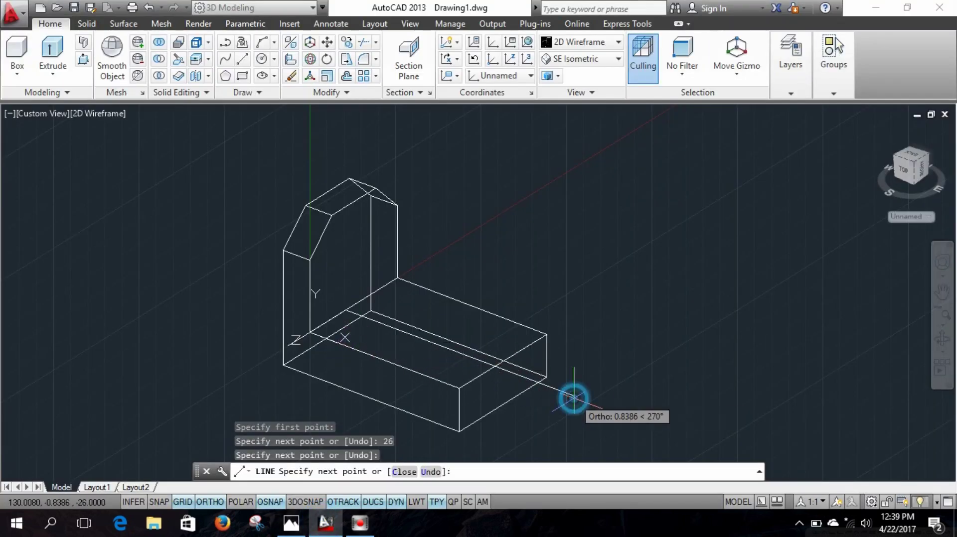
{"action": "type", "text": "70"}
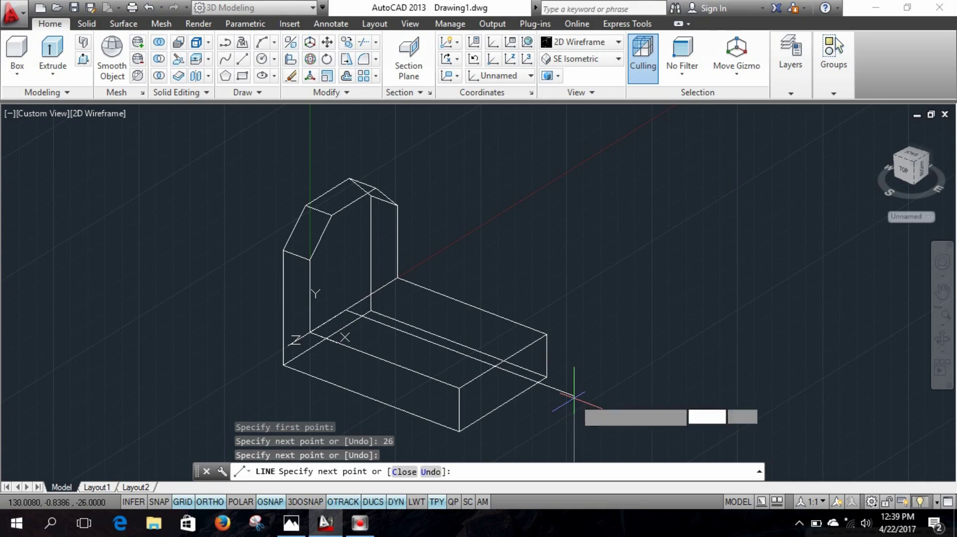
{"action": "key", "text": "Return"}
{"action": "key", "text": "Escape"}
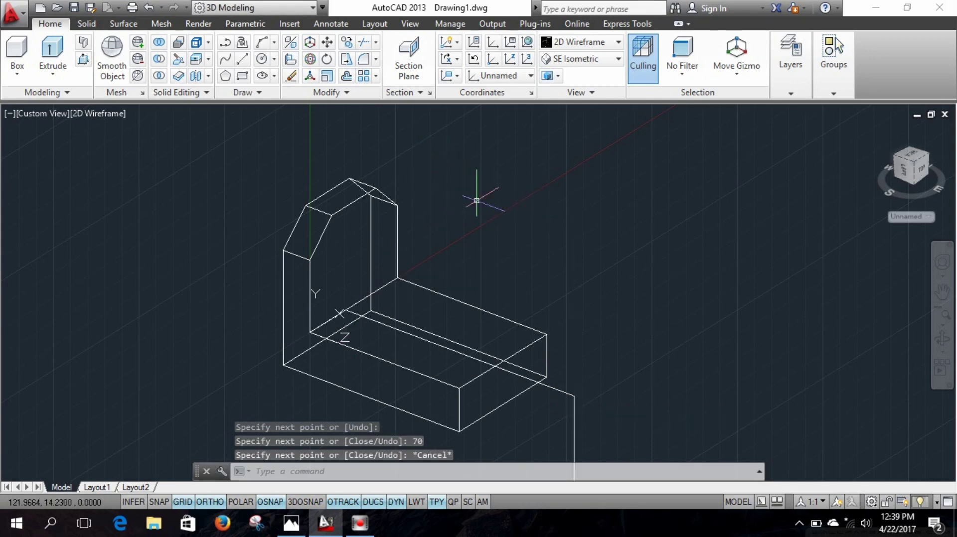
{"action": "scroll", "coordinate": [623, 365], "scroll_direction": "up", "scroll_amount": 2}
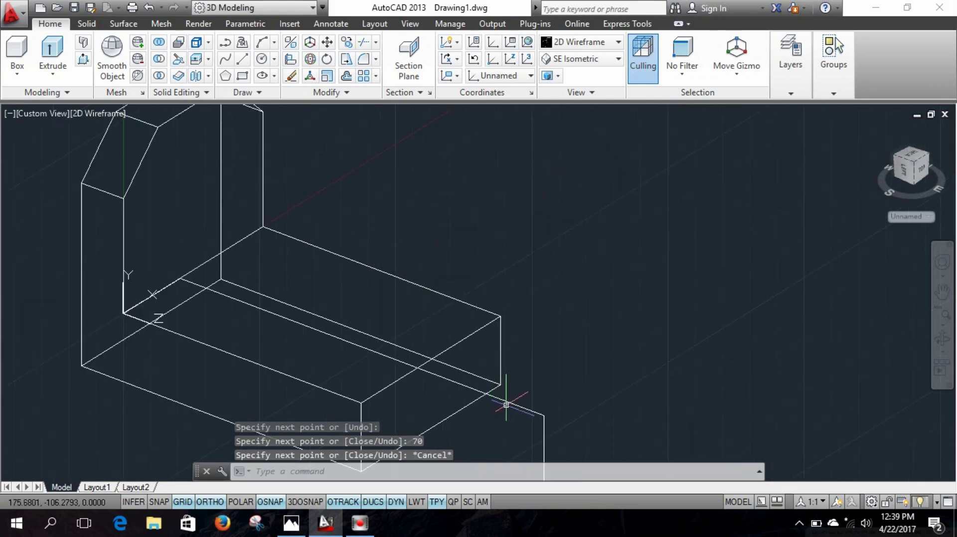
{"action": "left_click", "coordinate": [243, 302]}
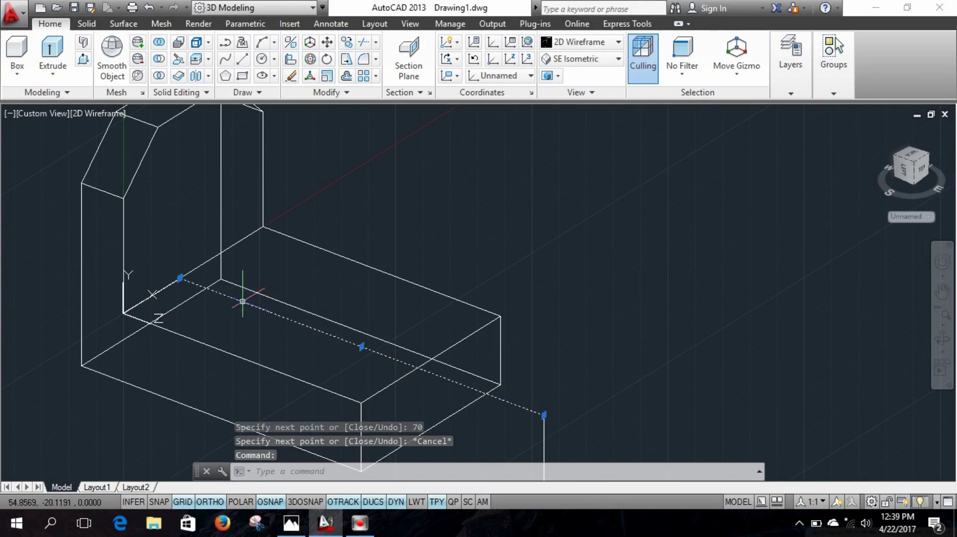
{"action": "key", "text": "Delete"}
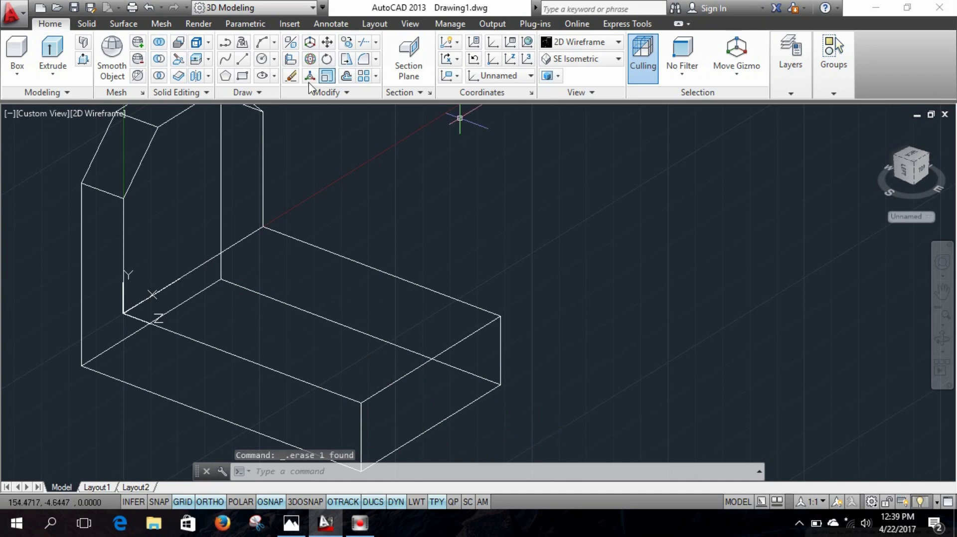
Draw a 70-unit line from the corner by the upright and orbit to inspect it
{"action": "left_click", "coordinate": [243, 58]}
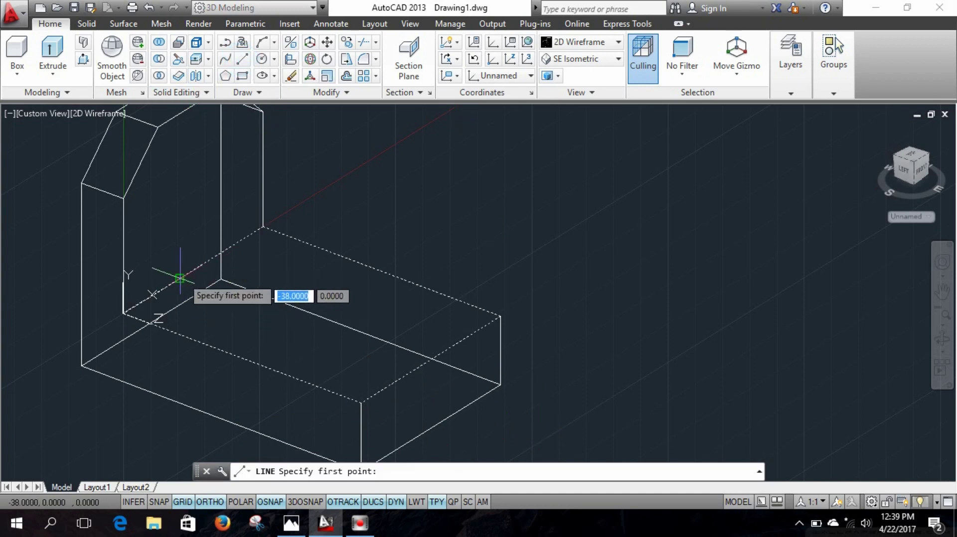
{"action": "left_click", "coordinate": [180, 278]}
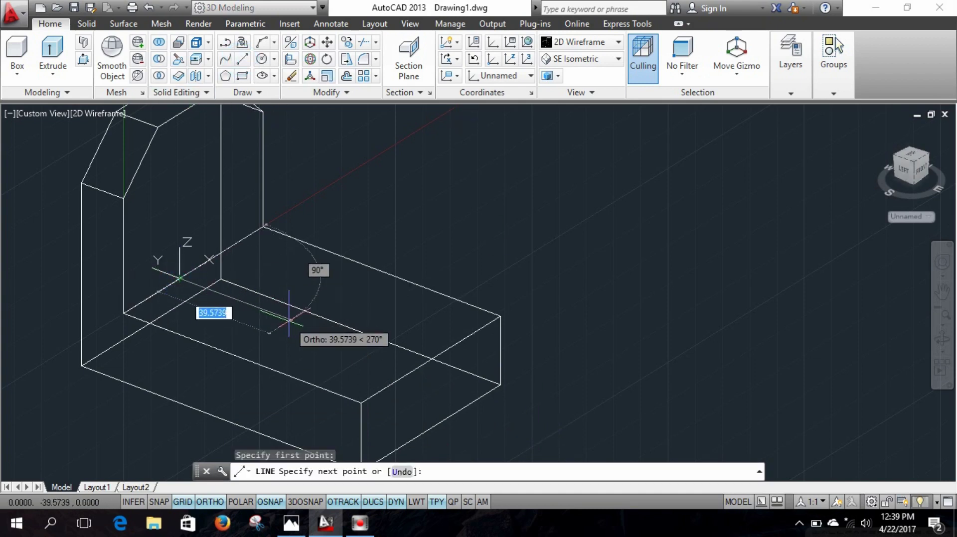
{"action": "type", "text": "70"}
{"action": "key", "text": "Return"}
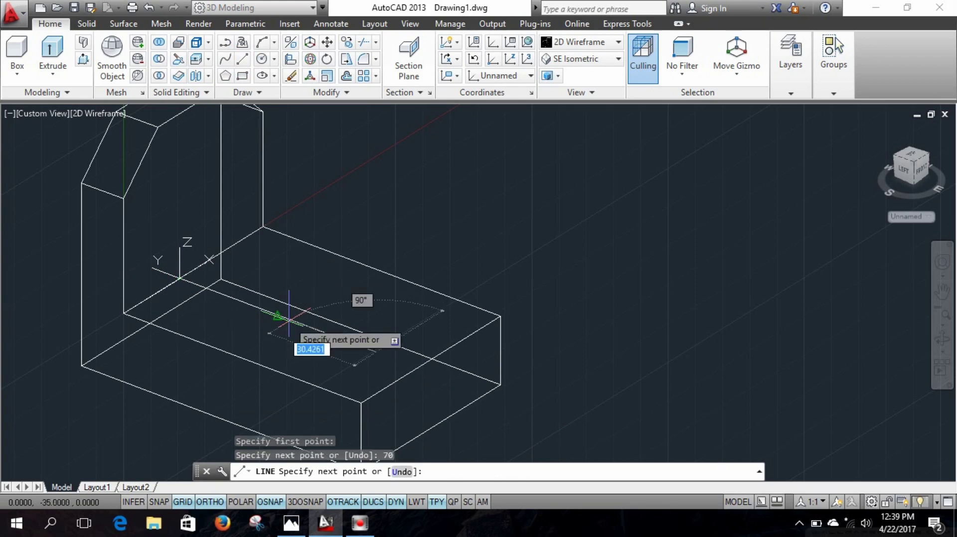
{"action": "key", "text": "Escape"}
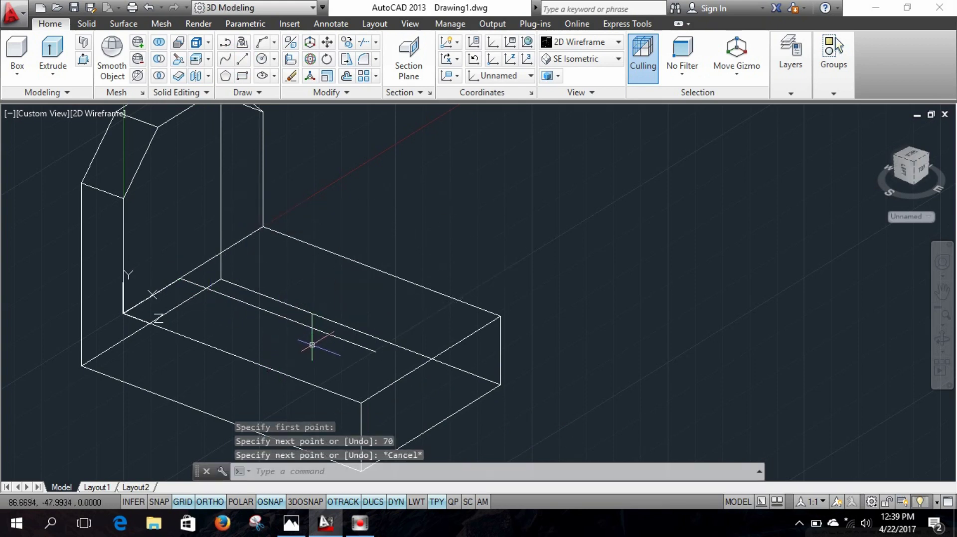
{"action": "scroll", "coordinate": [311, 324], "scroll_direction": "up", "scroll_amount": 2}
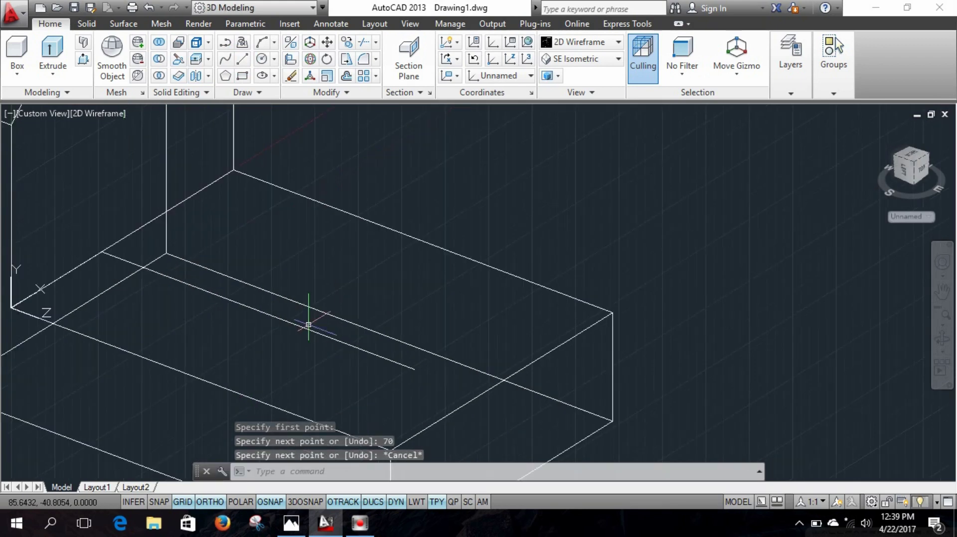
{"action": "middle_click_drag", "start_coordinate": [315, 333], "coordinate": [598, 377], "text": "shift"}
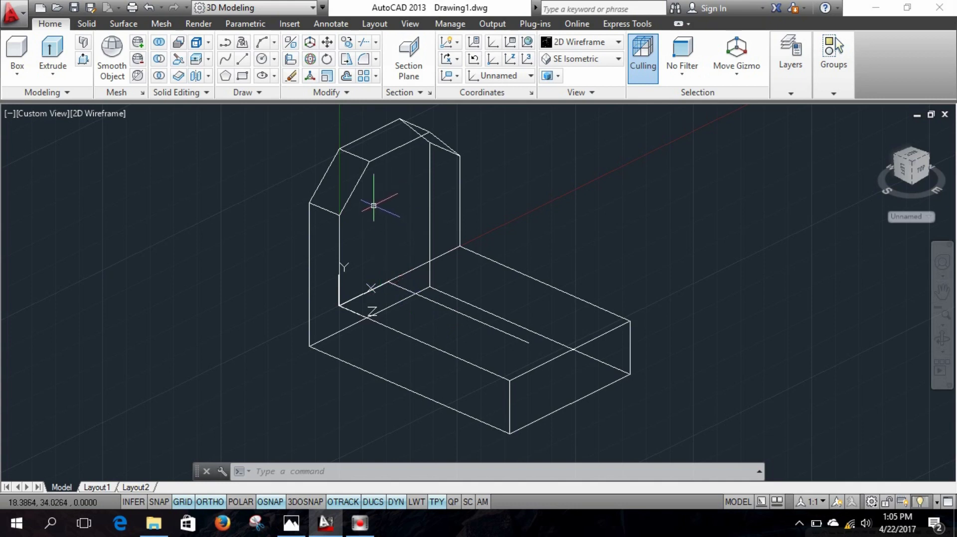
Draw a 40-unit vertical line up from the foot of the upright
{"action": "left_click", "coordinate": [243, 59]}
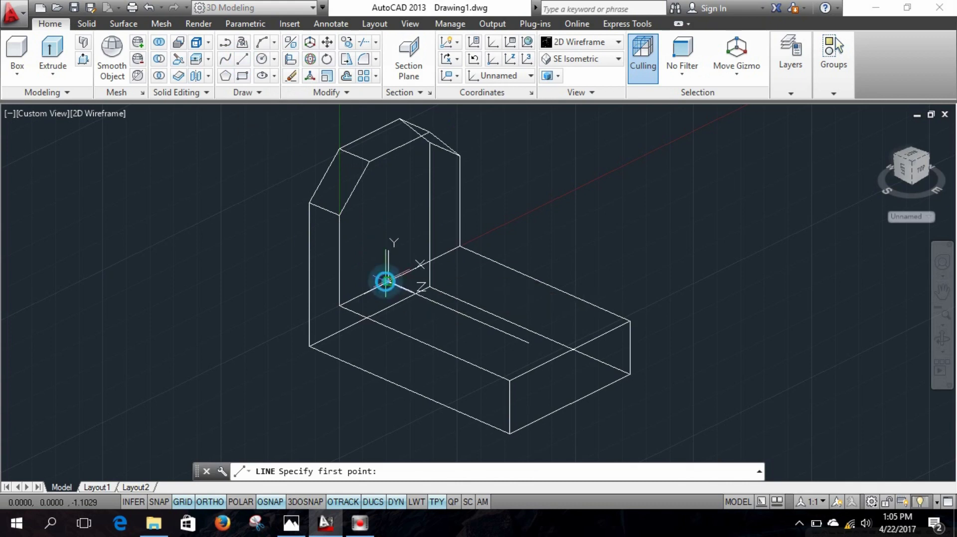
{"action": "left_click", "coordinate": [388, 283]}
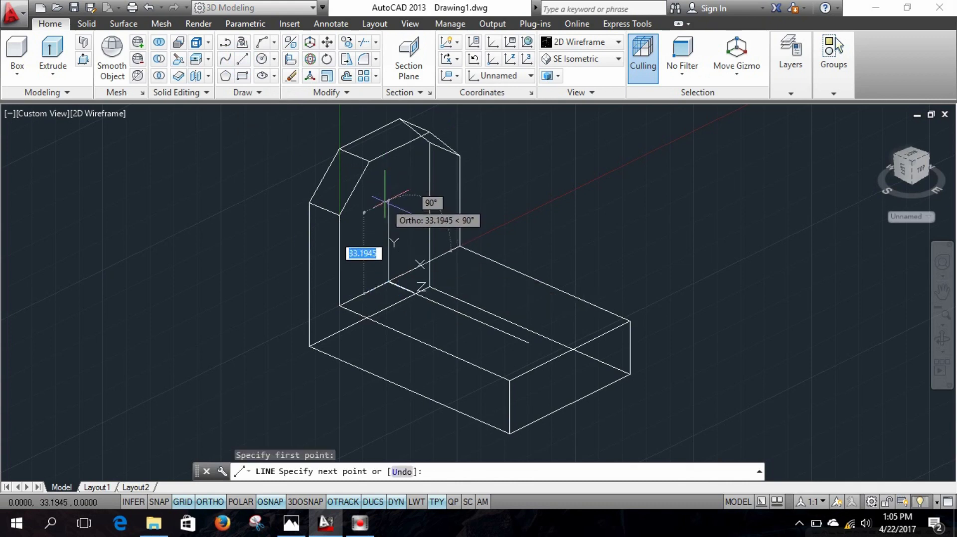
{"action": "type", "text": "40"}
{"action": "key", "text": "Return"}
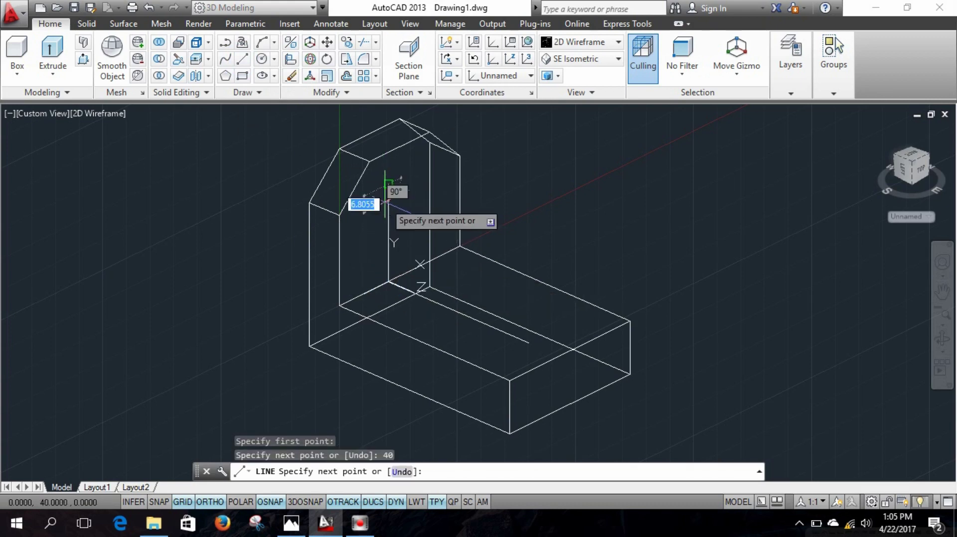
{"action": "key", "text": "Escape"}
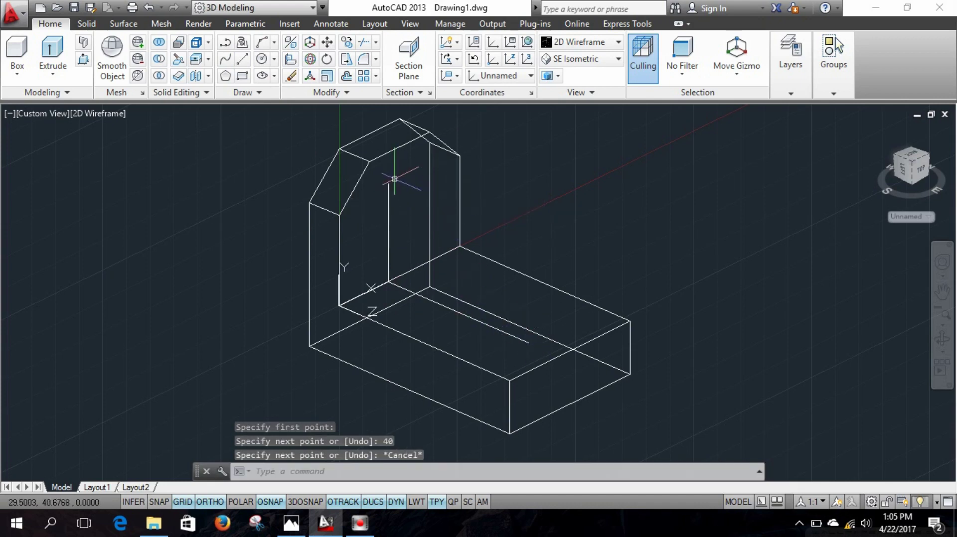
Draw the sloped rib edge down to the 70-unit line's end and delete the stray line
{"action": "left_click", "coordinate": [243, 59]}
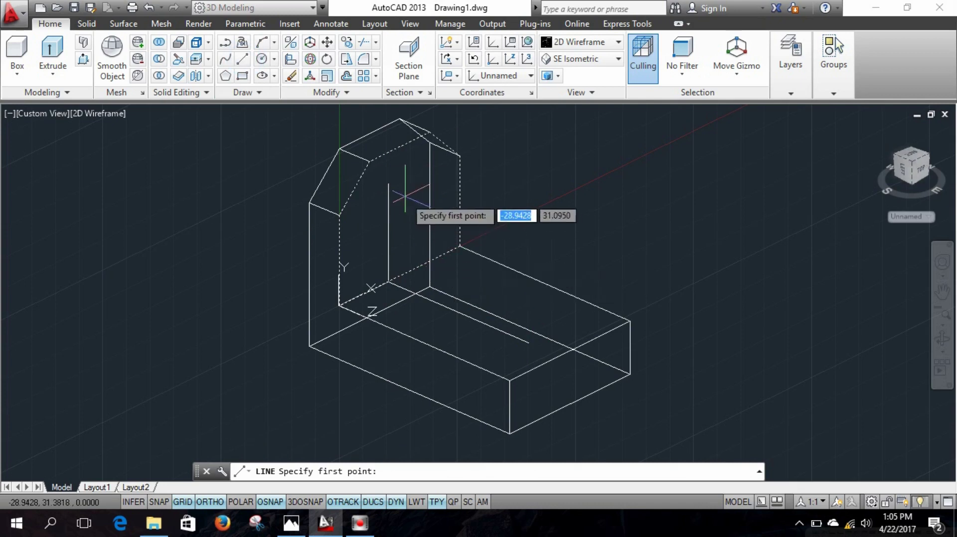
{"action": "left_click", "coordinate": [389, 184]}
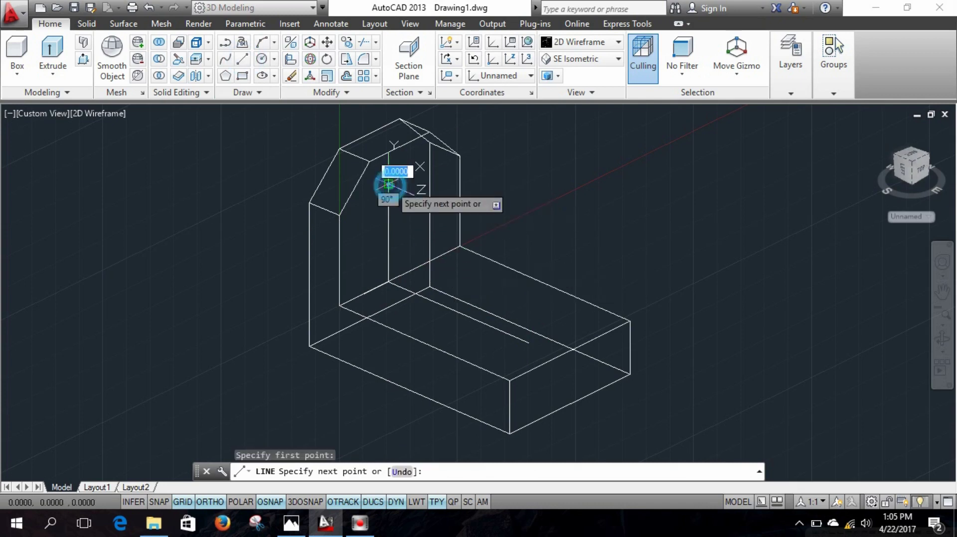
{"action": "left_click", "coordinate": [529, 343]}
{"action": "key", "text": "Escape"}
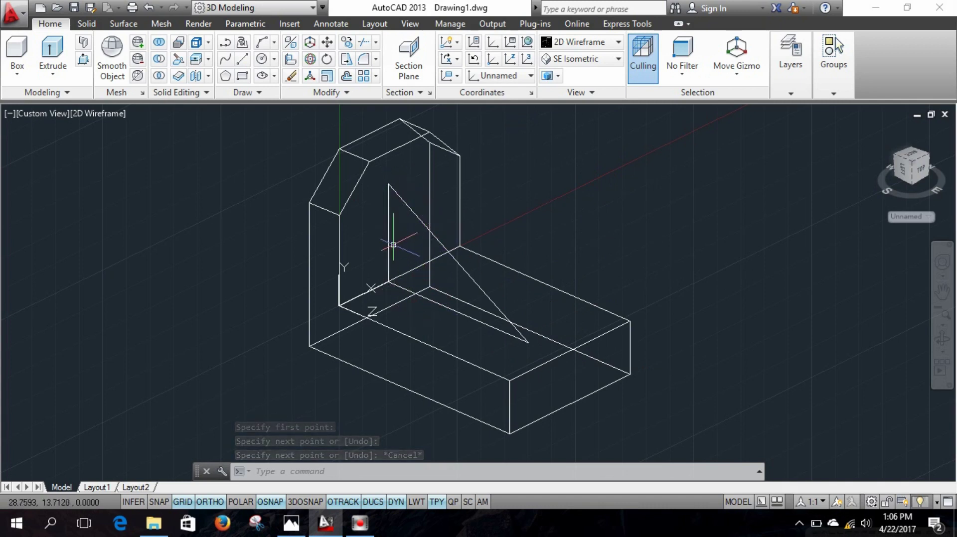
{"action": "left_click", "coordinate": [381, 293]}
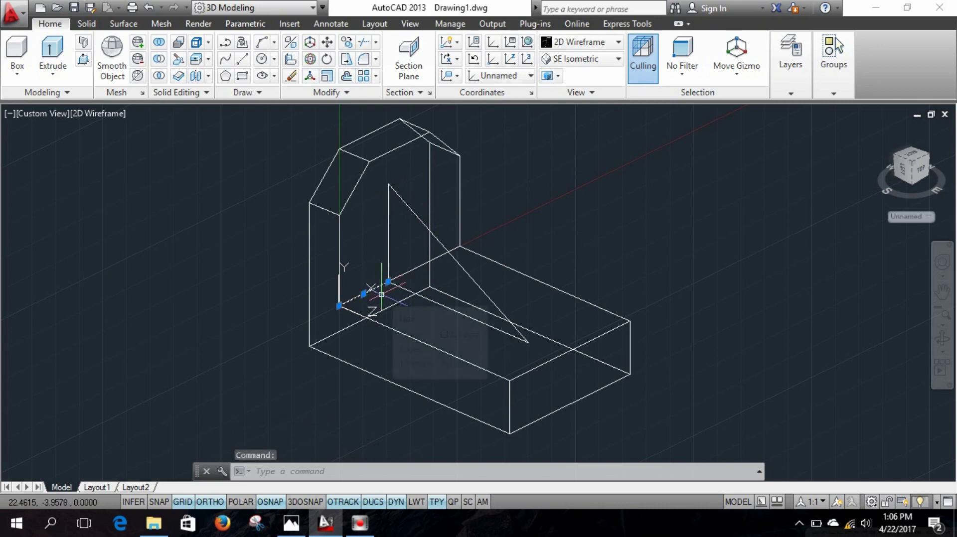
{"action": "key", "text": "Delete"}
{"action": "left_click", "coordinate": [412, 210]}
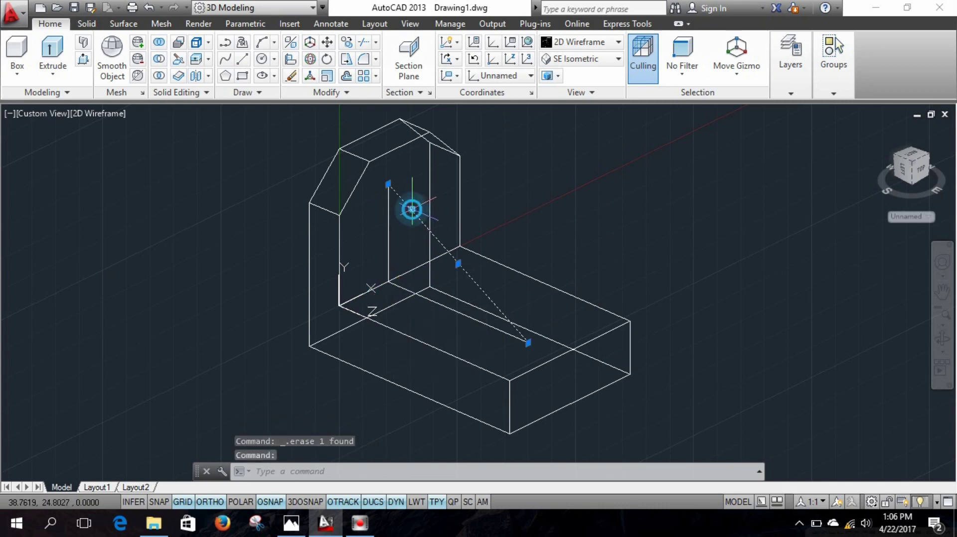
{"action": "key", "text": "Escape"}
Make a region from the triangle's sloped, vertical and bottom edges
{"action": "left_click", "coordinate": [258, 95]}
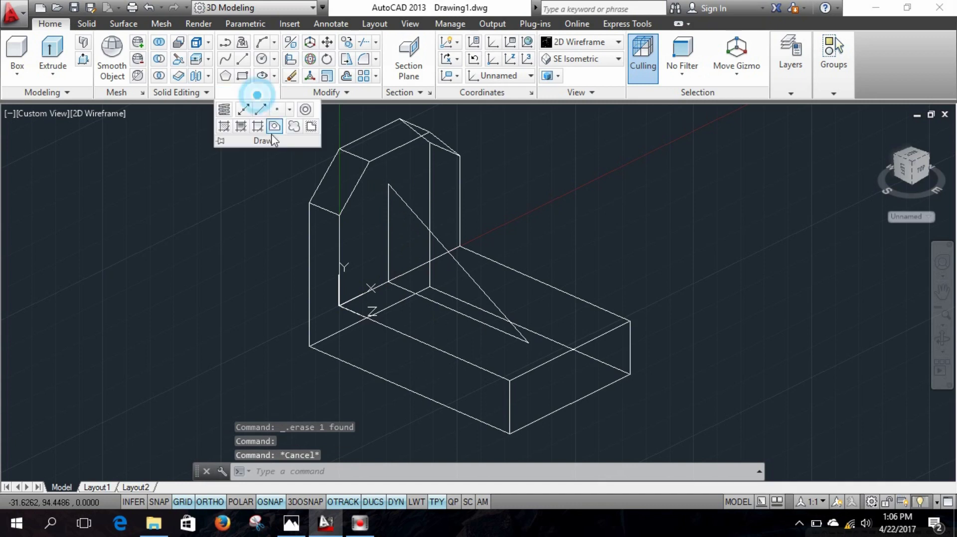
{"action": "left_click", "coordinate": [275, 127]}
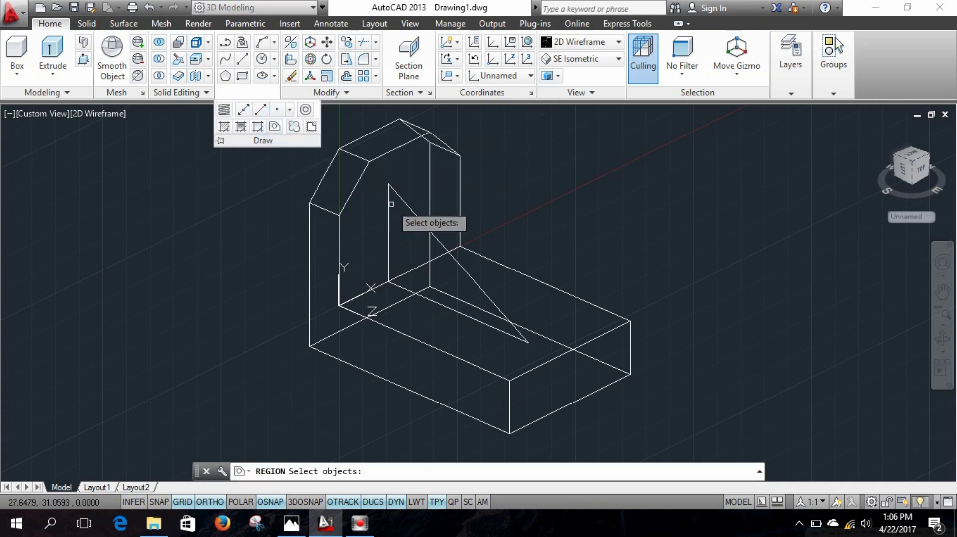
{"action": "left_click", "coordinate": [396, 196]}
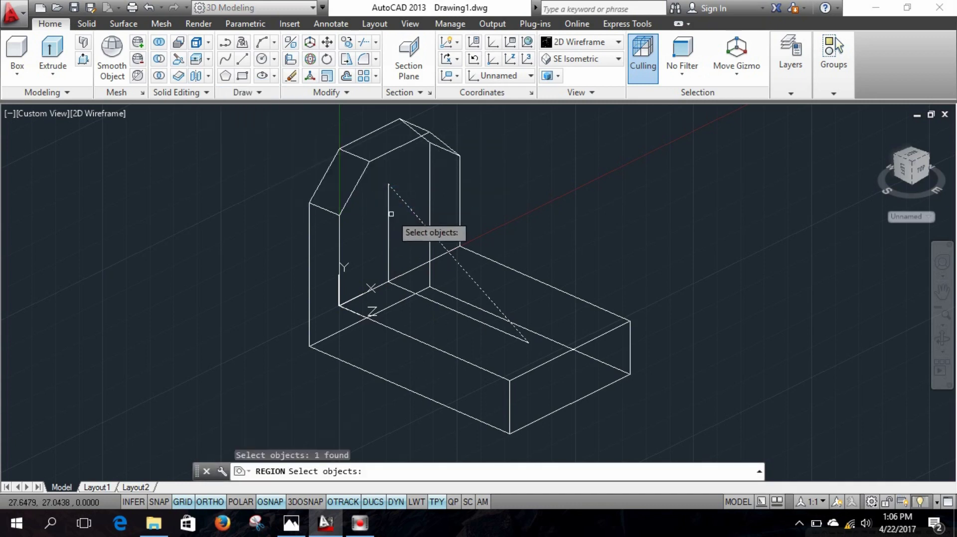
{"action": "left_click", "coordinate": [389, 214]}
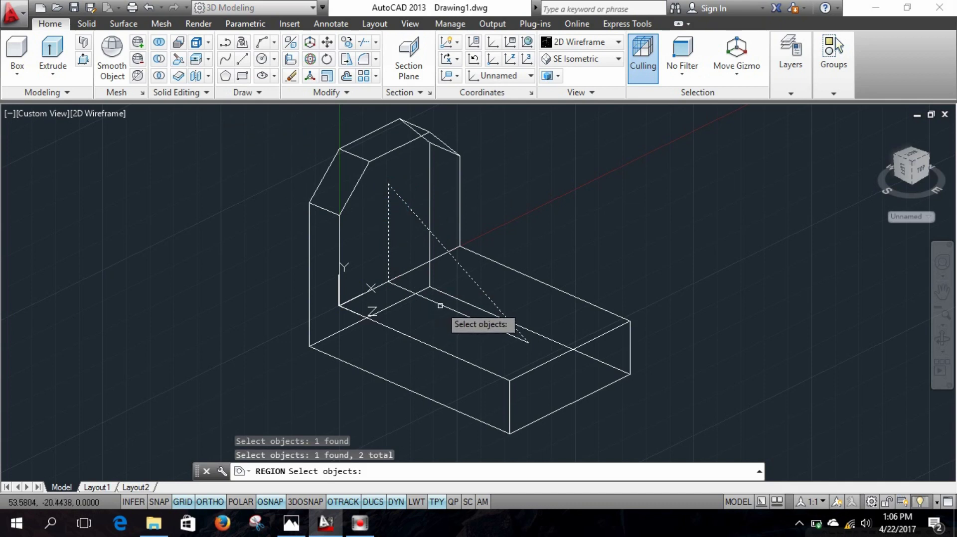
{"action": "left_click", "coordinate": [440, 305]}
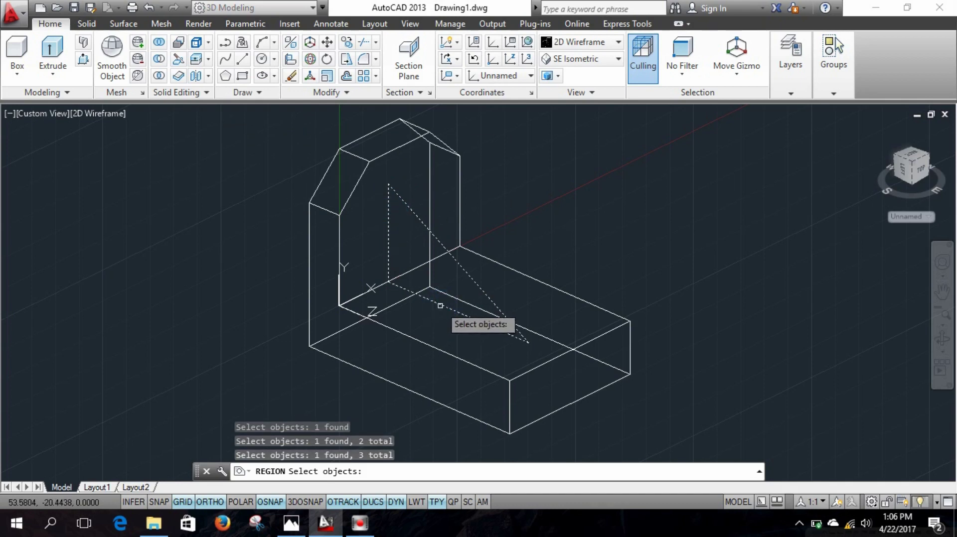
{"action": "key", "text": "Return"}
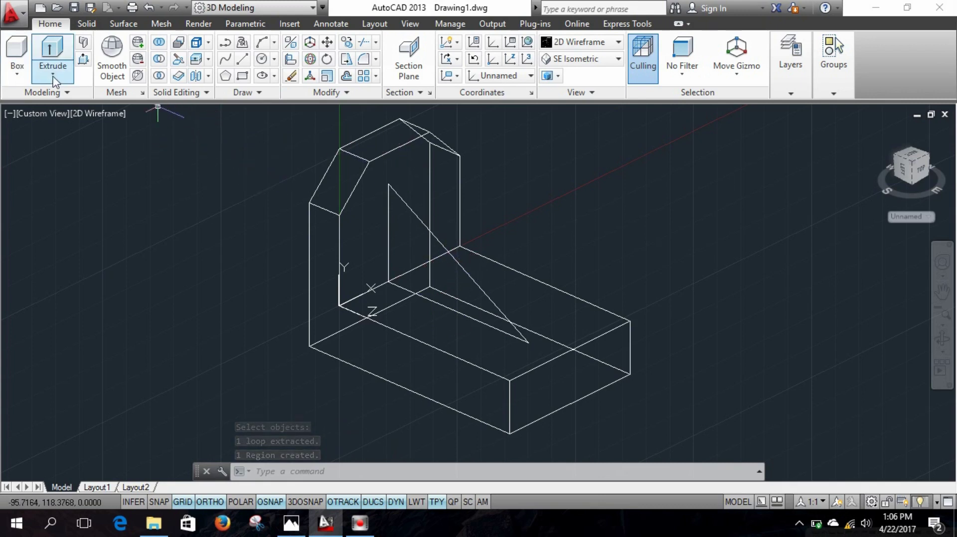
Extrude the triangular region 12 units into the rib, then bring up the reference drawing
{"action": "left_click", "coordinate": [53, 55]}
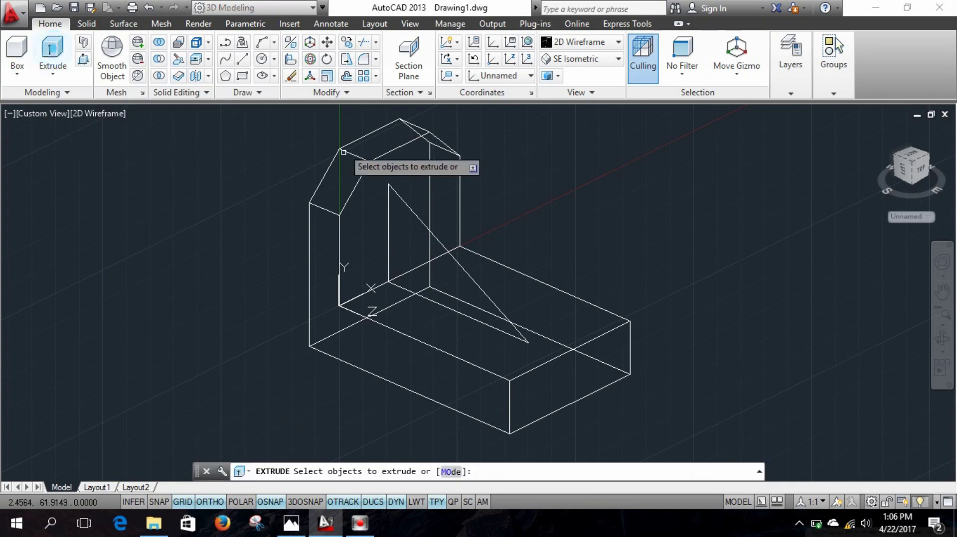
{"action": "left_click", "coordinate": [405, 204]}
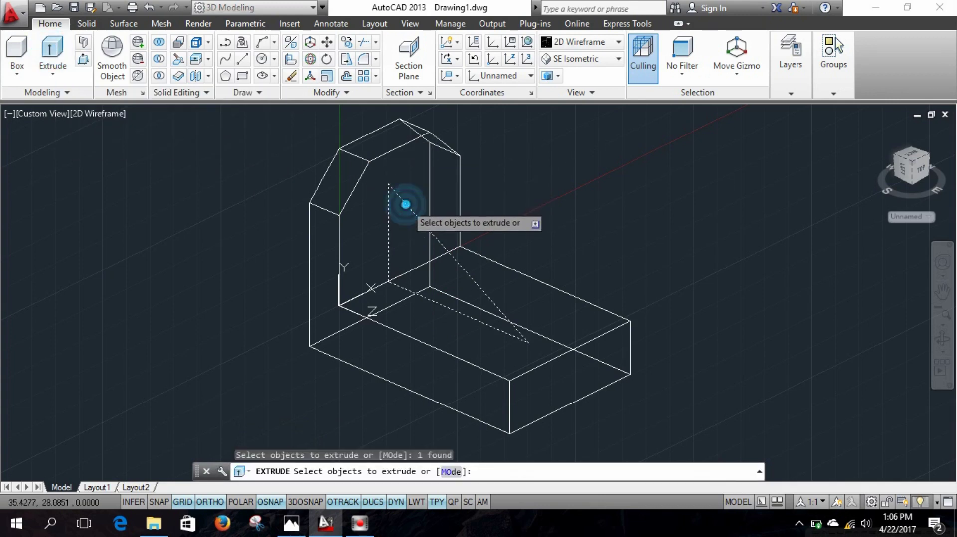
{"action": "key", "text": "Return"}
{"action": "type", "text": "12"}
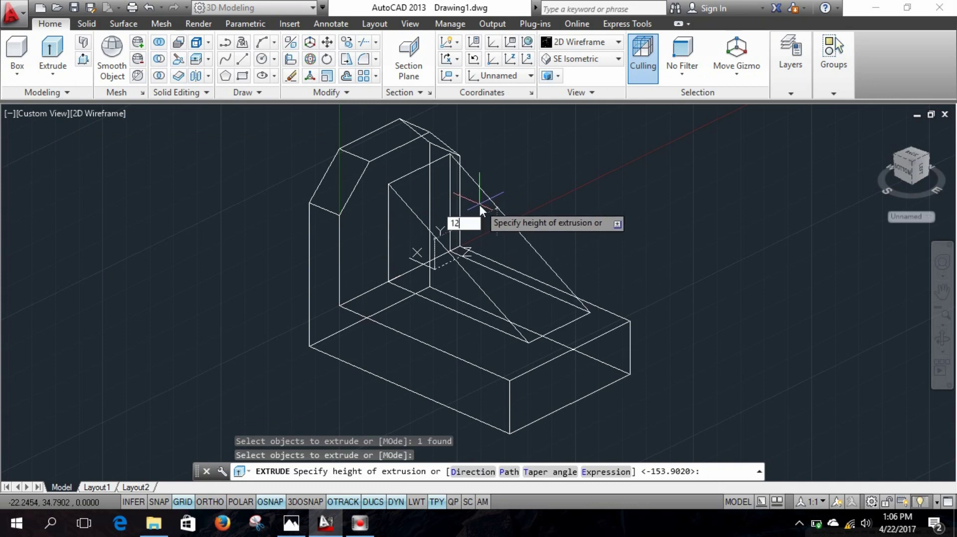
{"action": "key", "text": "Return"}
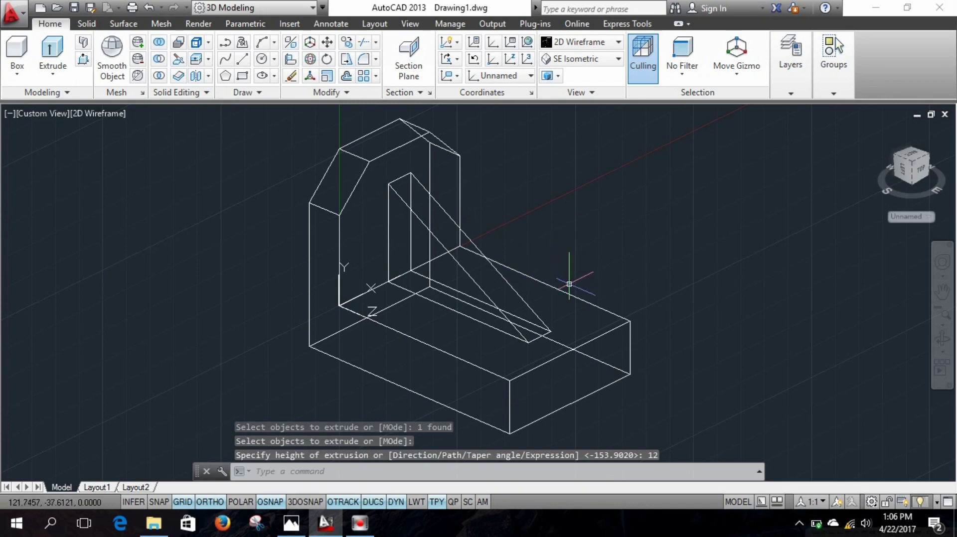
{"action": "middle_click_drag", "start_coordinate": [579, 292], "coordinate": [581, 265]}
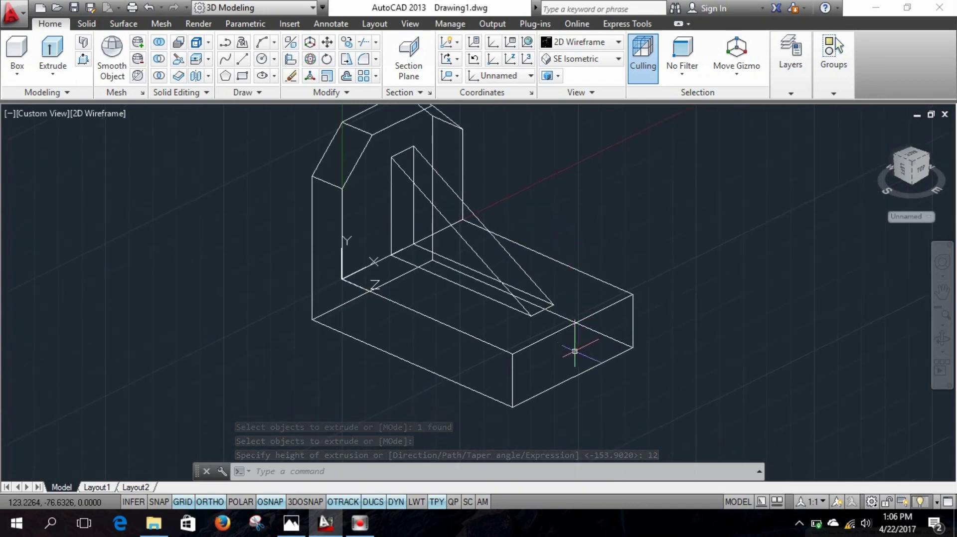
{"action": "left_click", "coordinate": [291, 523]}
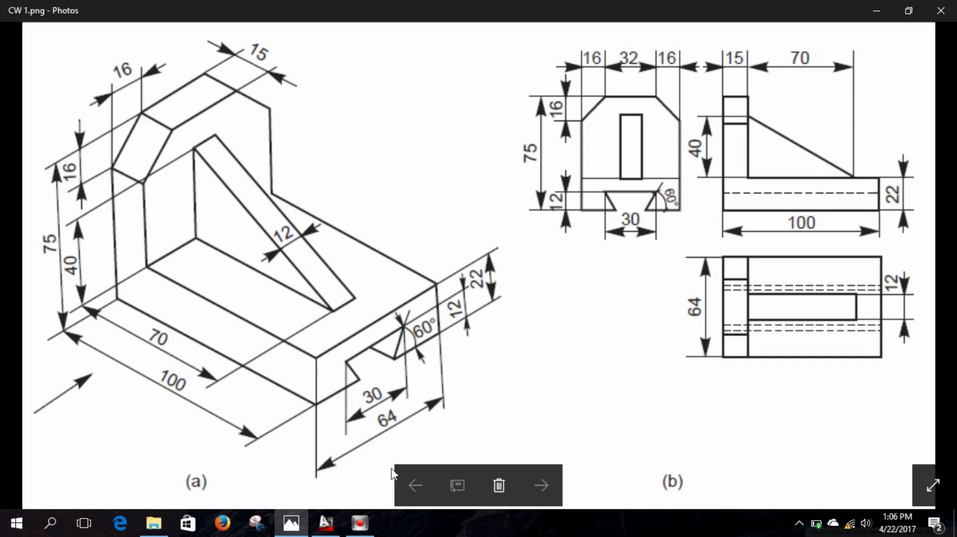
Return from the CW 1.png reference to the AutoCAD bracket model
{"action": "left_click", "coordinate": [327, 523]}
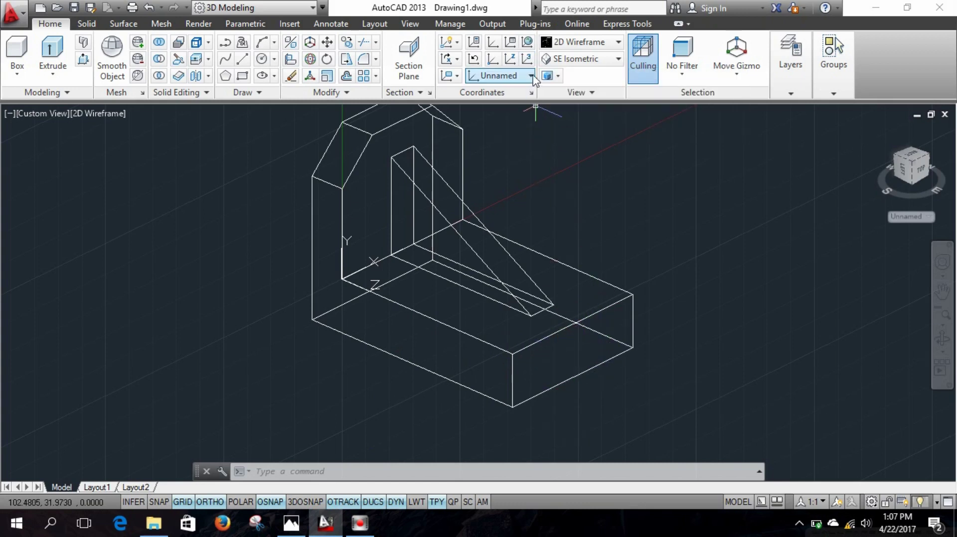
Align the UCS to the base's end face with origin at its lower corner, then view the reference
{"action": "left_click", "coordinate": [527, 60]}
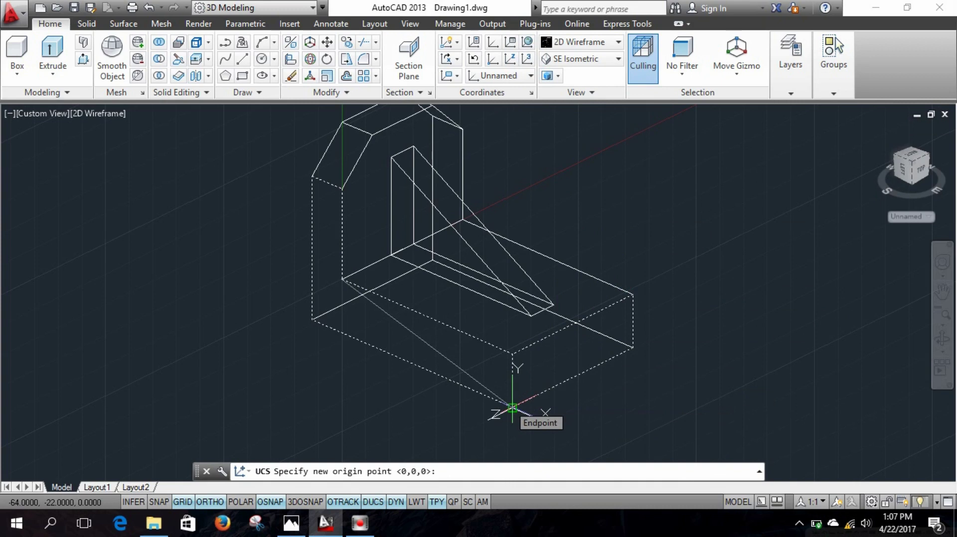
{"action": "left_click", "coordinate": [512, 408]}
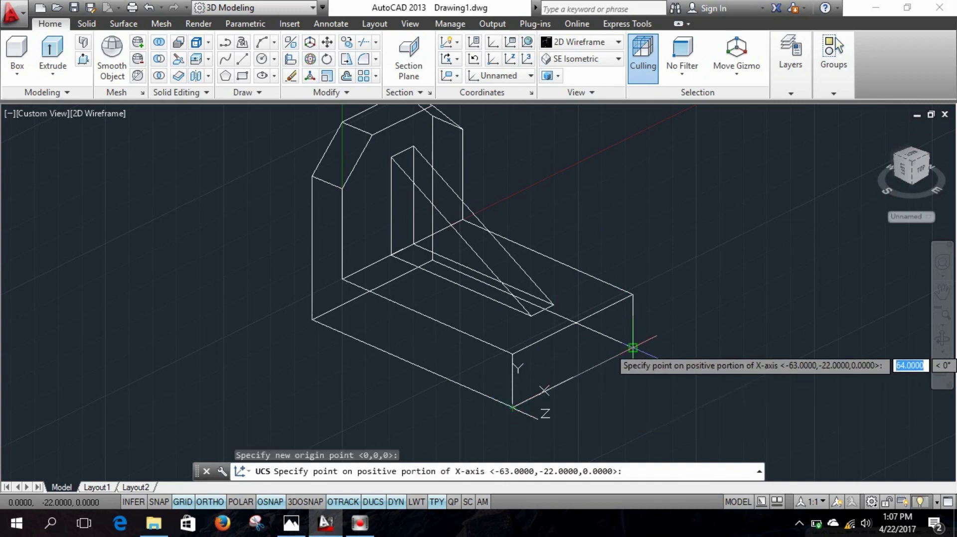
{"action": "left_click", "coordinate": [632, 348]}
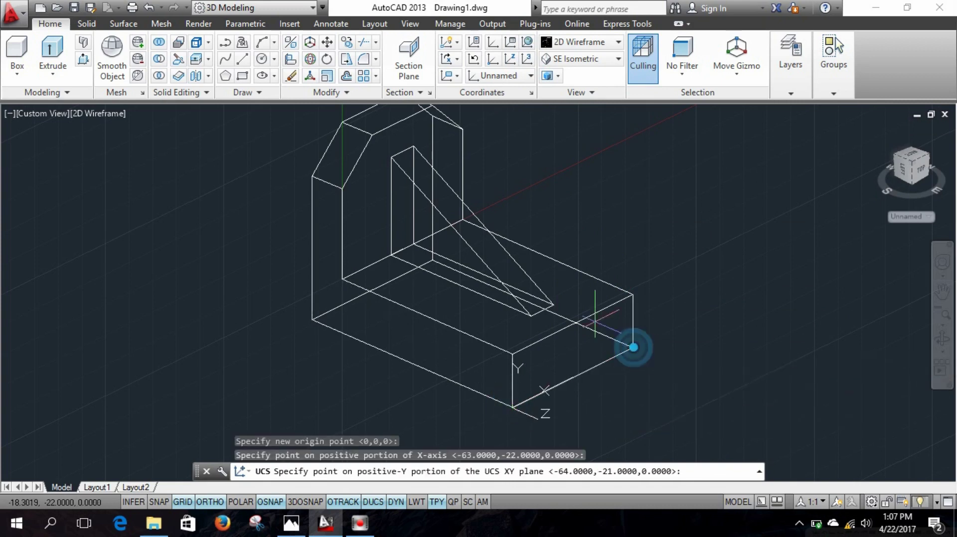
{"action": "left_click", "coordinate": [512, 158]}
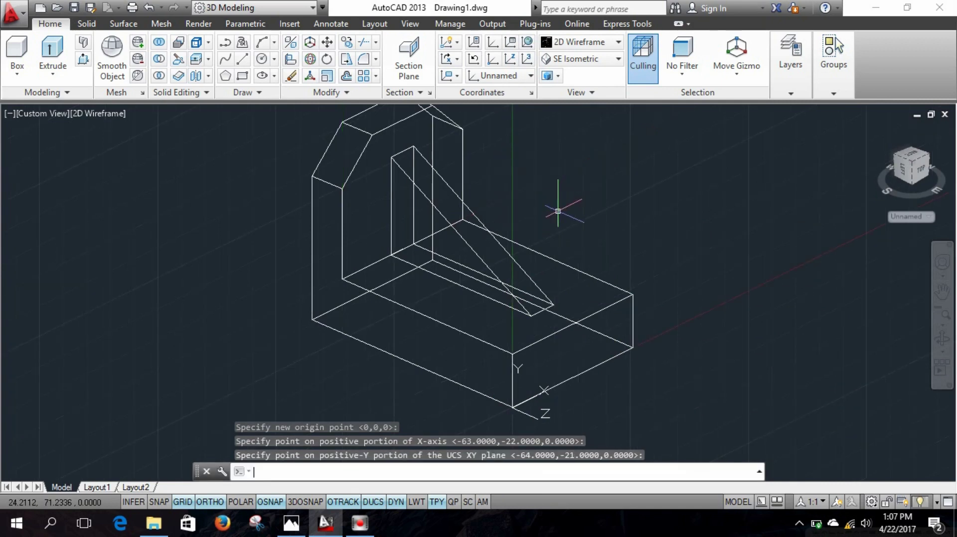
{"action": "key", "text": "Escape"}
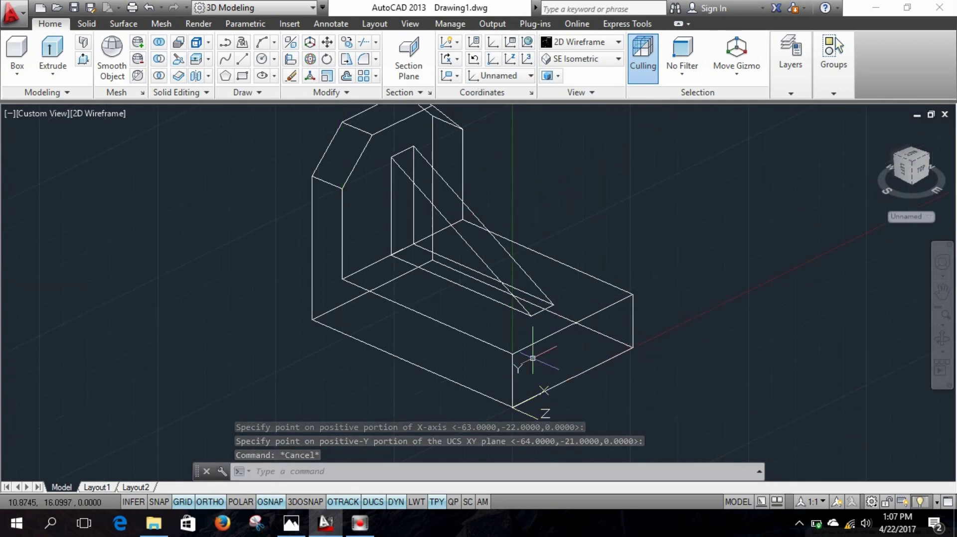
{"action": "left_click", "coordinate": [293, 523]}
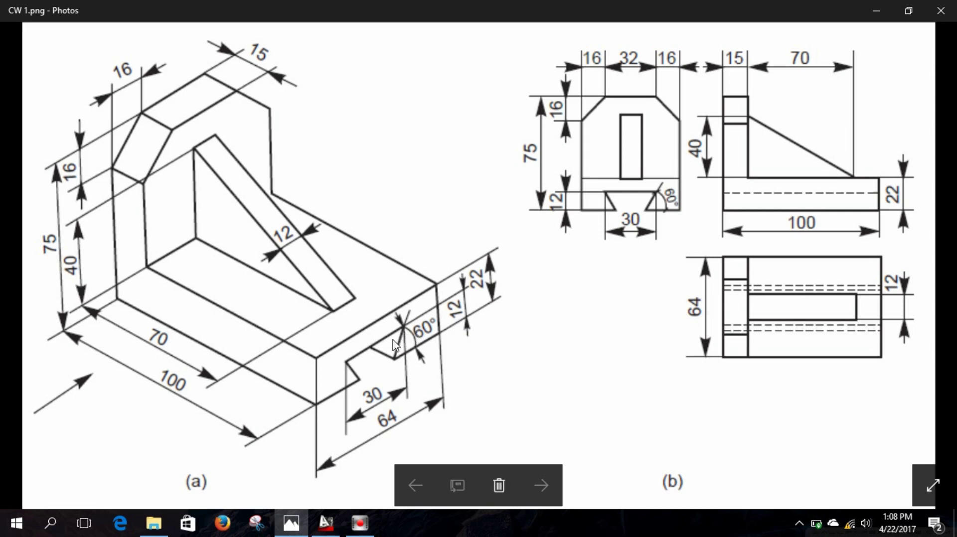
Return to the AutoCAD bracket model after checking the dovetail dimensions in CW 1.png
{"action": "left_click", "coordinate": [326, 523]}
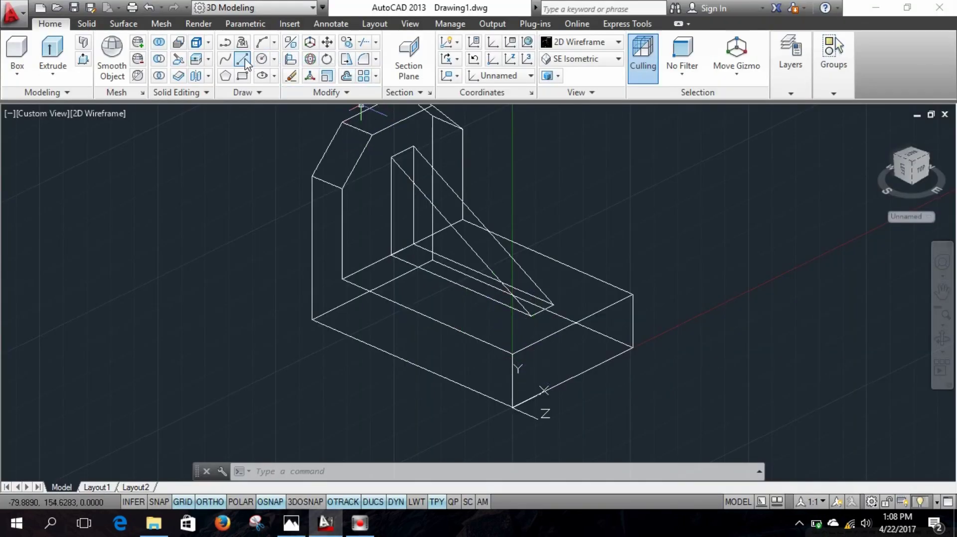
Draw the slot outline on the base with segments of 17, 12 and 30 units
{"action": "left_click", "coordinate": [244, 60]}
{"action": "left_click", "coordinate": [513, 380]}
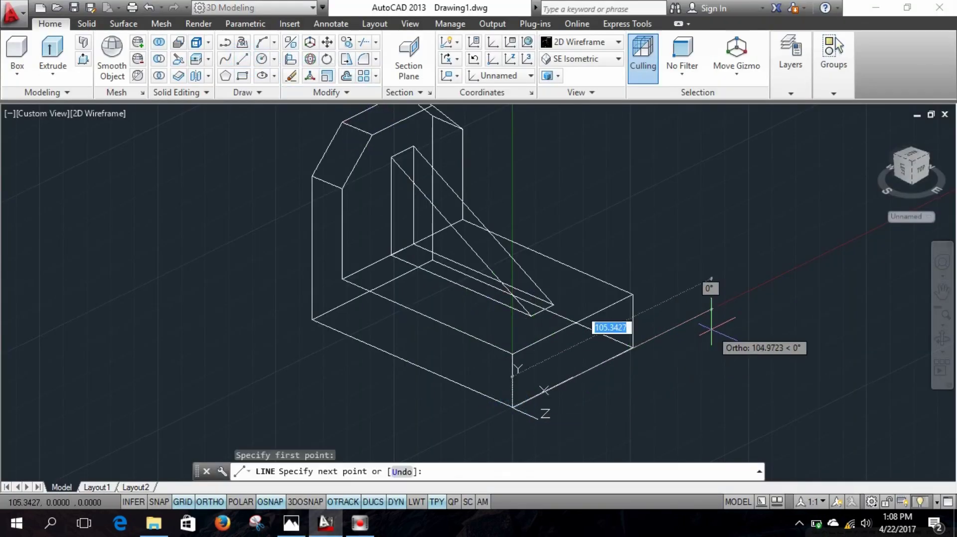
{"action": "type", "text": "17"}
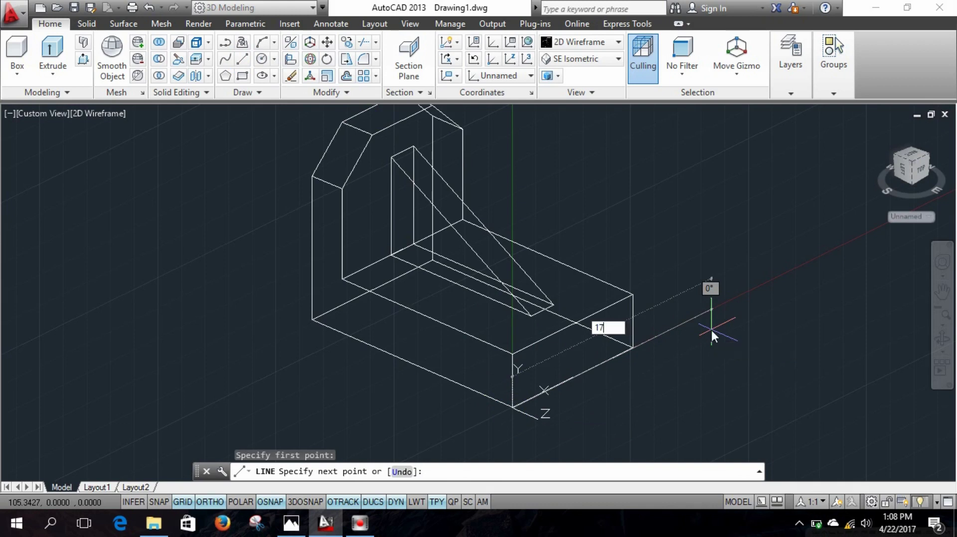
{"action": "key", "text": "Return"}
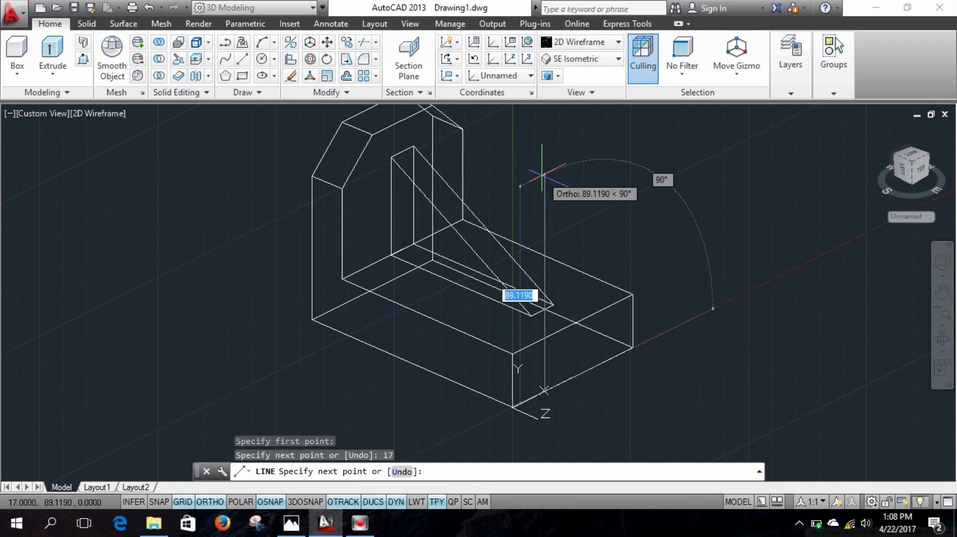
{"action": "type", "text": "12"}
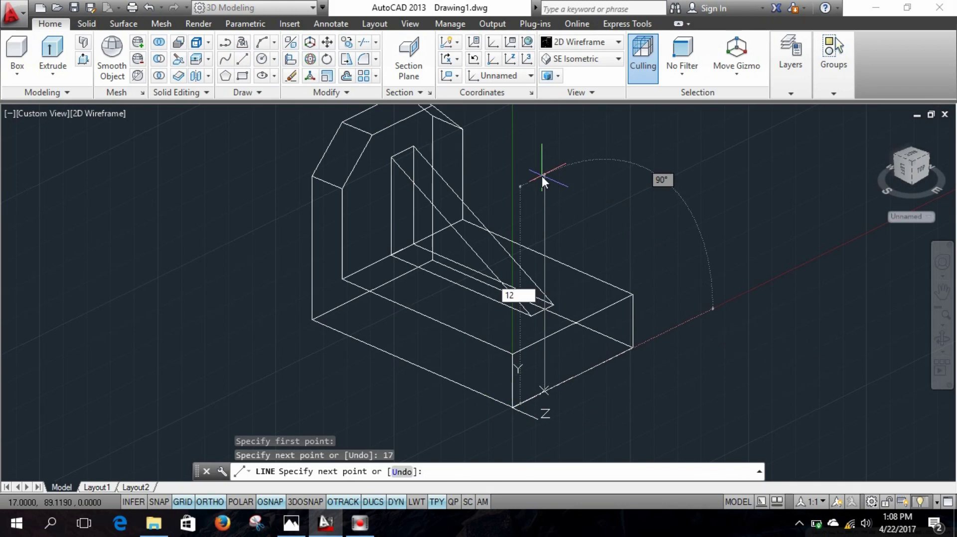
{"action": "key", "text": "Return"}
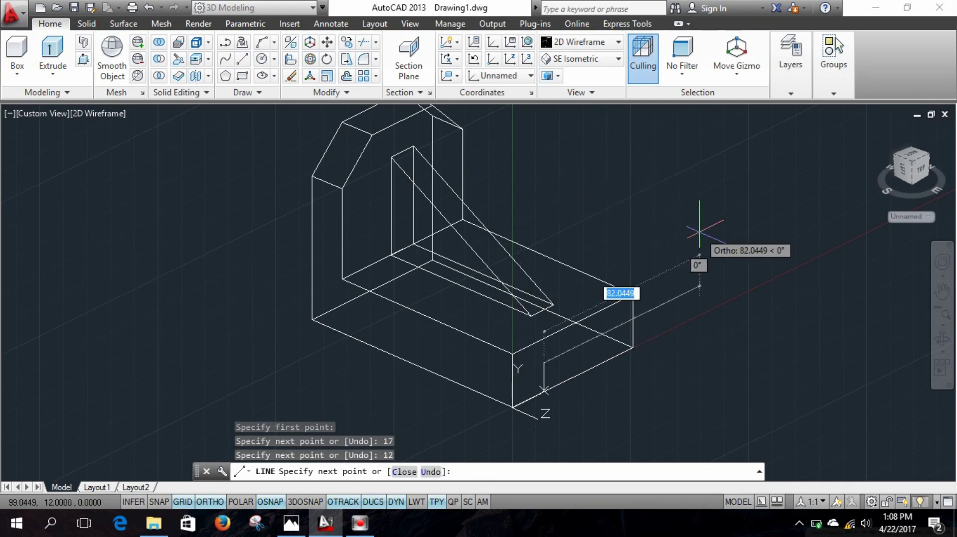
{"action": "type", "text": "30"}
{"action": "key", "text": "Return"}
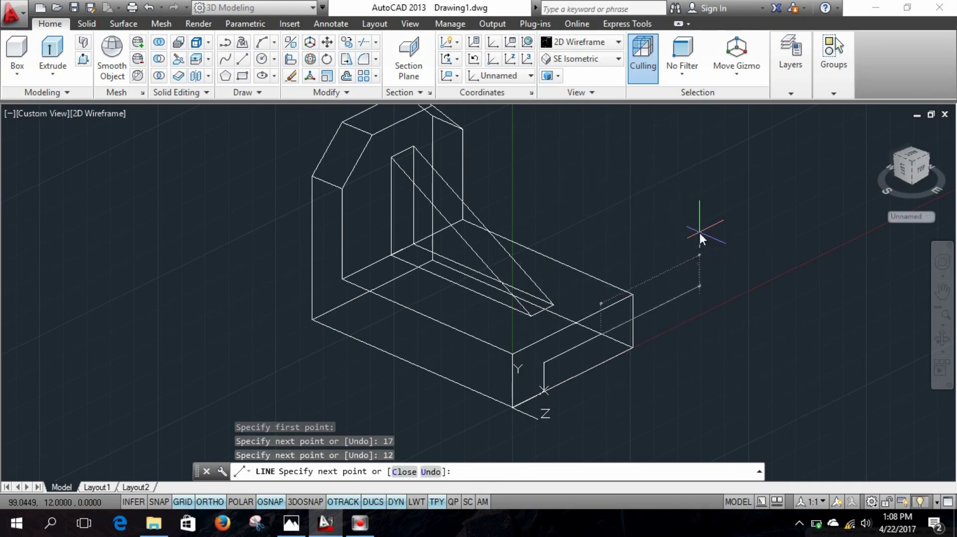
{"action": "key", "text": "Escape"}
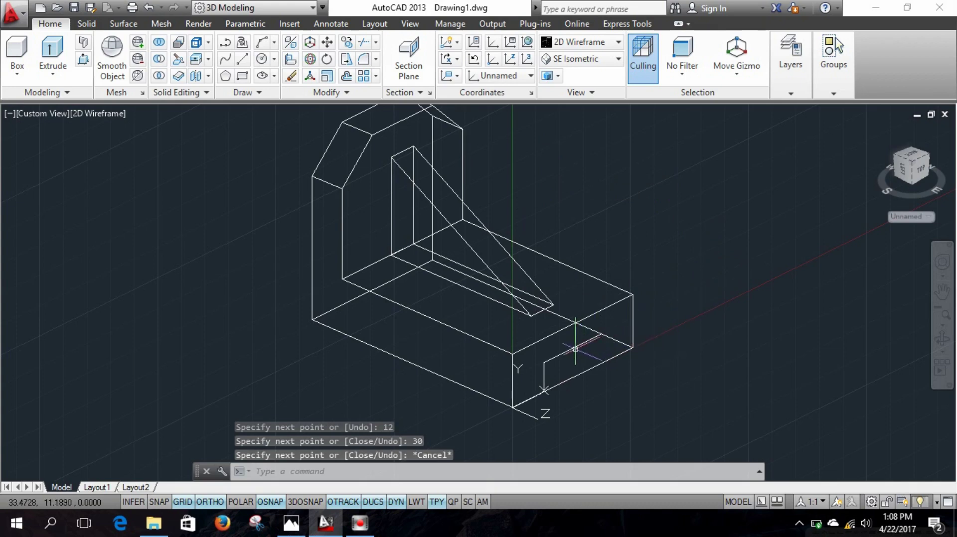
{"action": "key", "text": "Escape"}
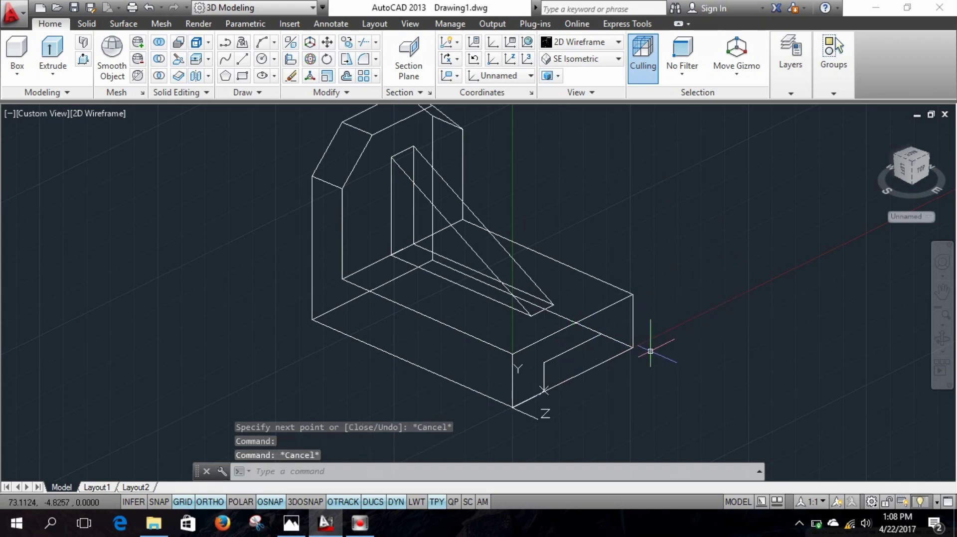
Orbit the model to face the base's front, recentre it, and bring up CW 1.png
{"action": "scroll", "coordinate": [578, 344], "scroll_direction": "down", "scroll_amount": 3}
{"action": "scroll", "coordinate": [579, 343], "scroll_direction": "up", "scroll_amount": 3}
{"action": "scroll", "coordinate": [579, 344], "scroll_direction": "up", "scroll_amount": 4}
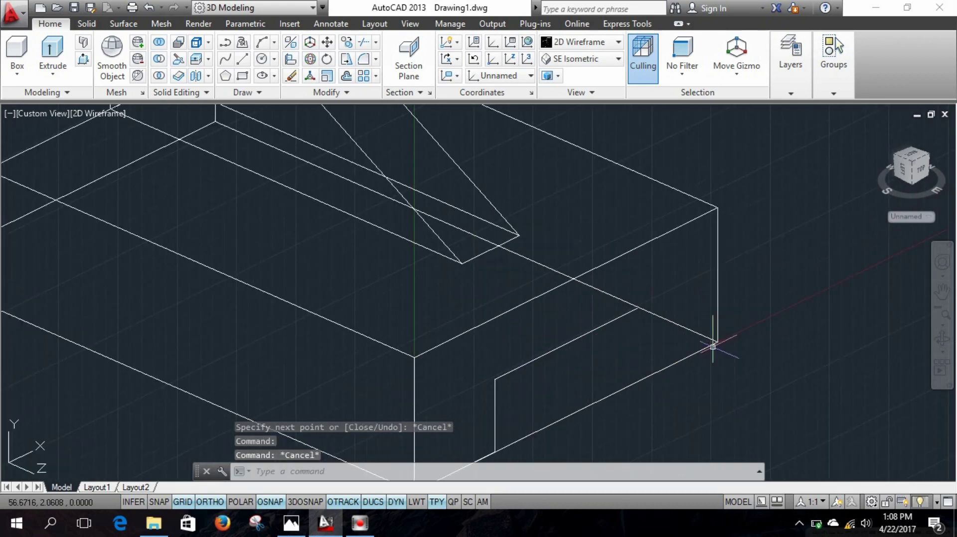
{"action": "left_click", "coordinate": [942, 340]}
{"action": "left_click_drag", "start_coordinate": [712, 382], "coordinate": [676, 367]}
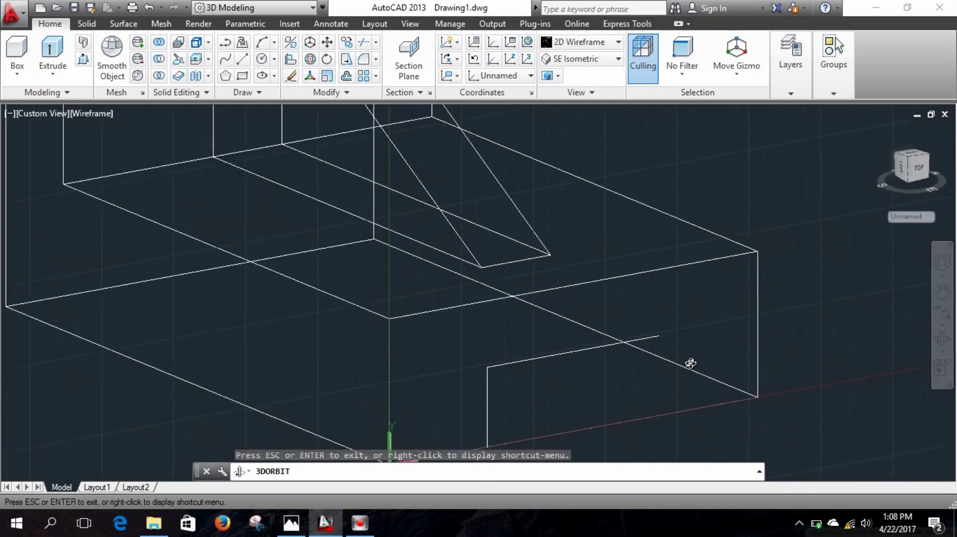
{"action": "key", "text": "Escape"}
{"action": "scroll", "coordinate": [630, 377], "scroll_direction": "down", "scroll_amount": 5}
{"action": "scroll", "coordinate": [631, 376], "scroll_direction": "up", "scroll_amount": 4}
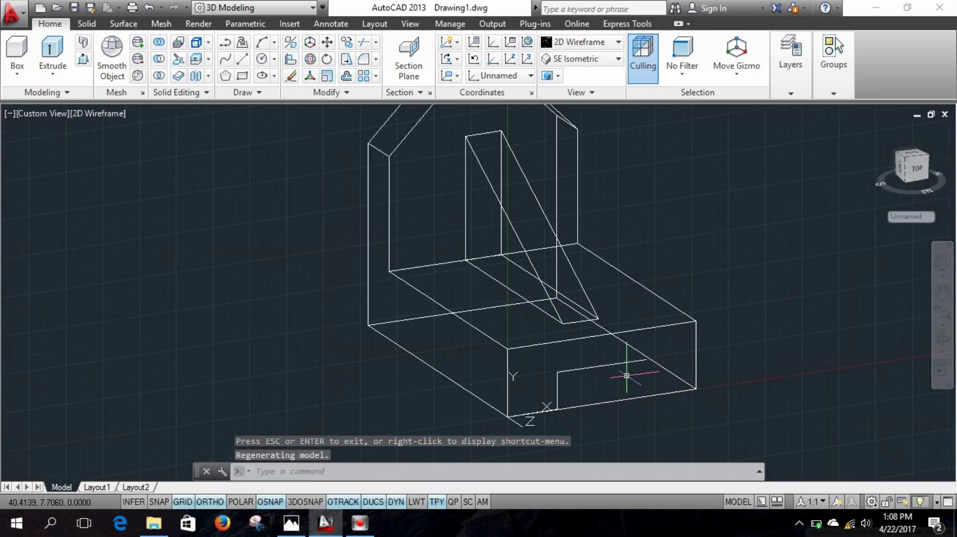
{"action": "middle_click_drag", "start_coordinate": [621, 376], "coordinate": [577, 356]}
{"action": "left_click", "coordinate": [290, 523]}
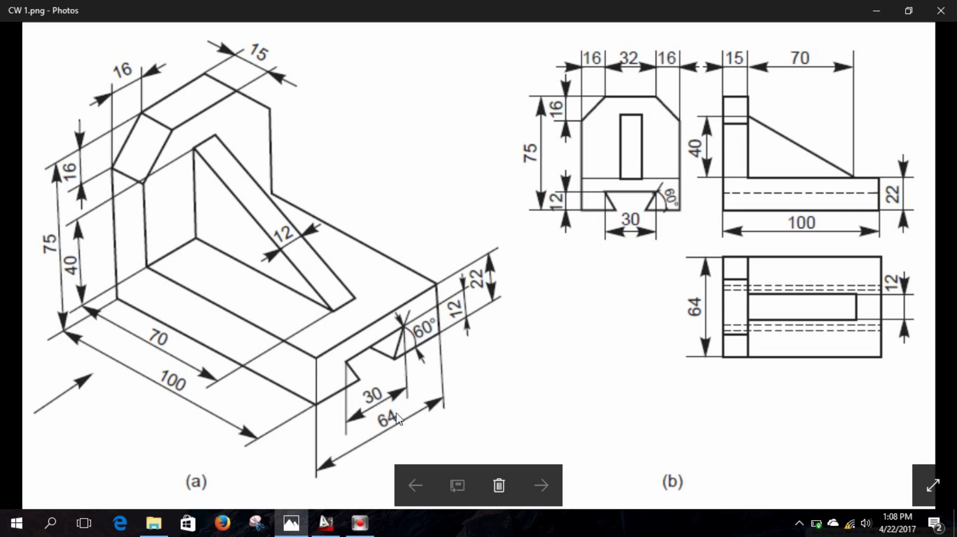
Back in AutoCAD, draw a line at -120° from the slot outline's top right corner with Ortho off
{"action": "left_click", "coordinate": [326, 523]}
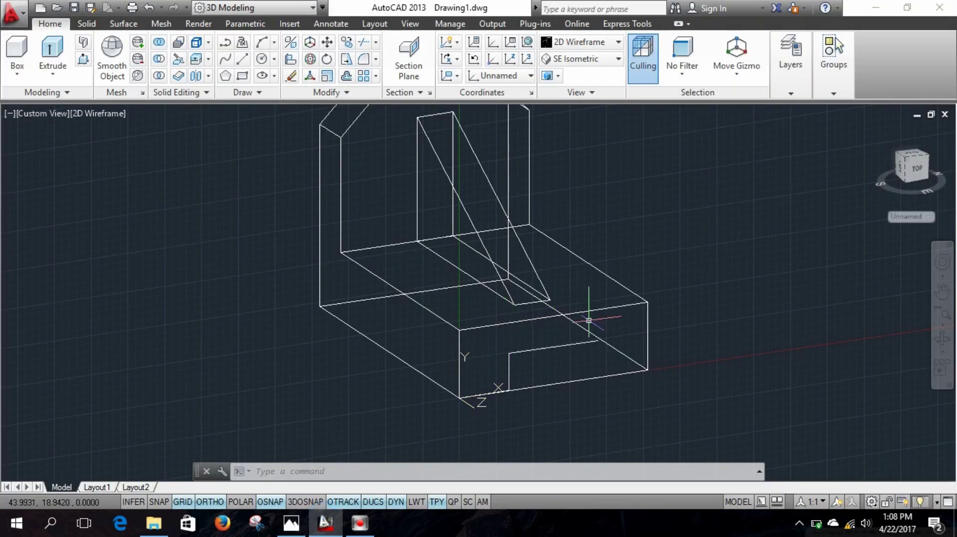
{"action": "left_click", "coordinate": [243, 59]}
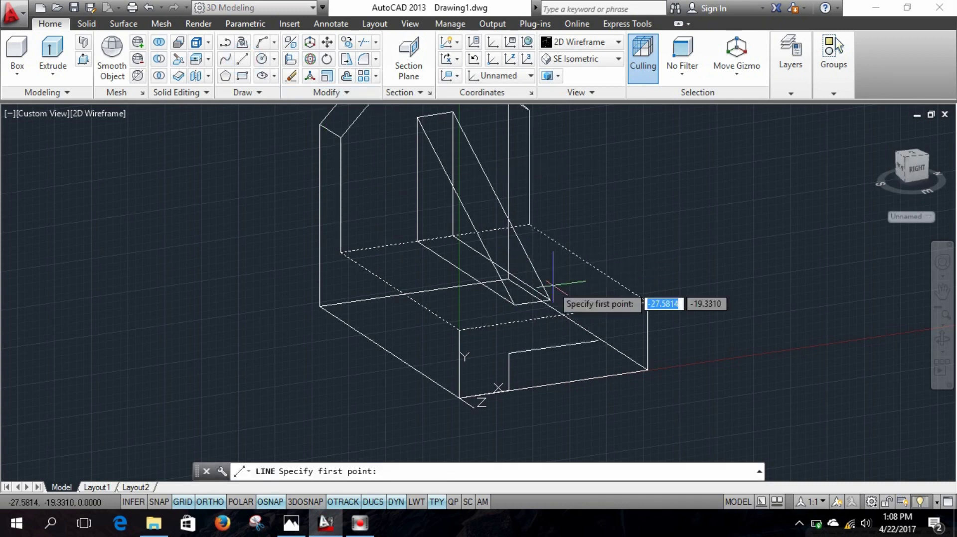
{"action": "left_click", "coordinate": [599, 340]}
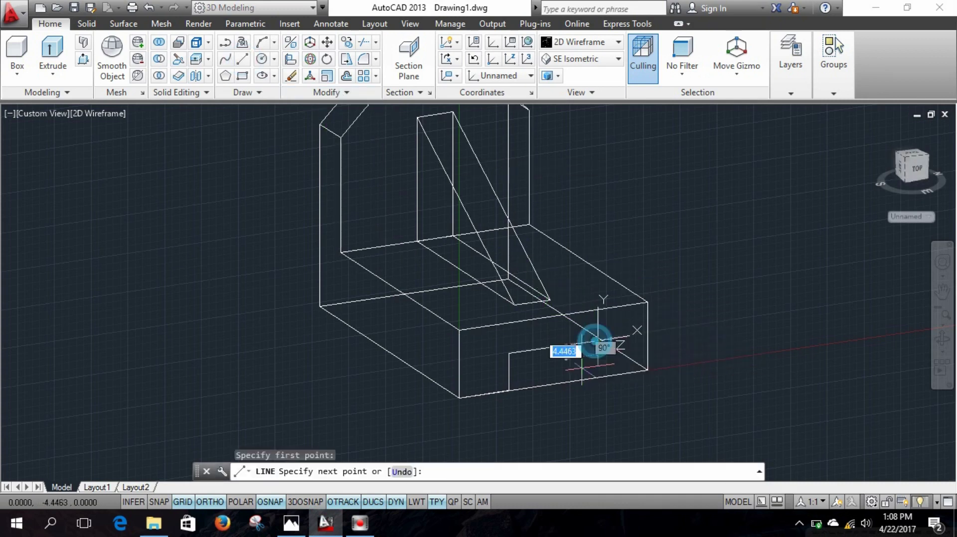
{"action": "left_click", "coordinate": [202, 502]}
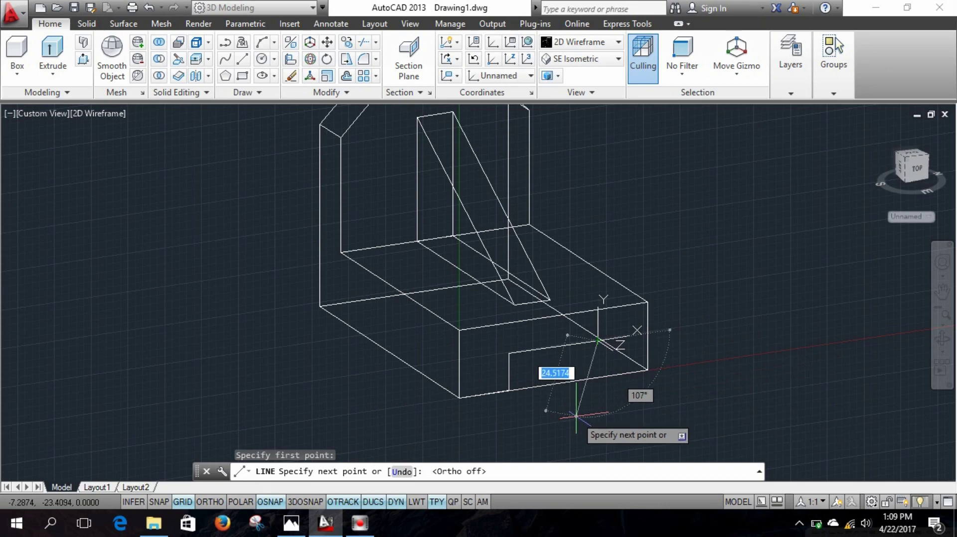
{"action": "key", "text": "Tab"}
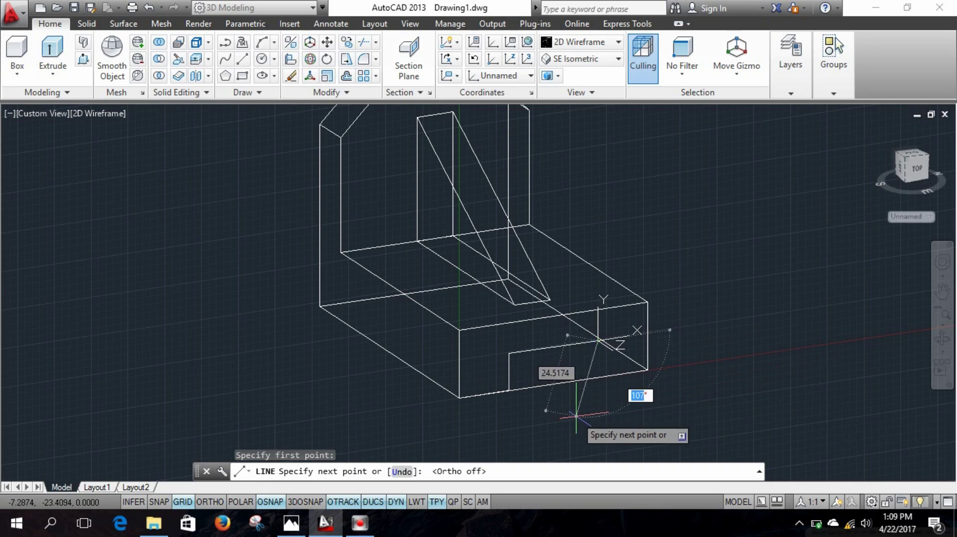
{"action": "type", "text": "-129"}
{"action": "key", "text": "Return"}
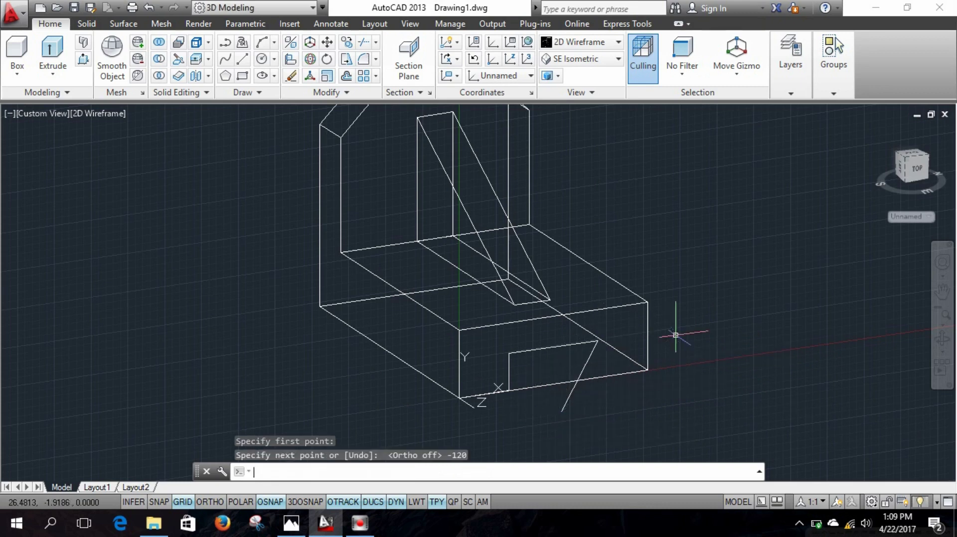
{"action": "key", "text": "Escape"}
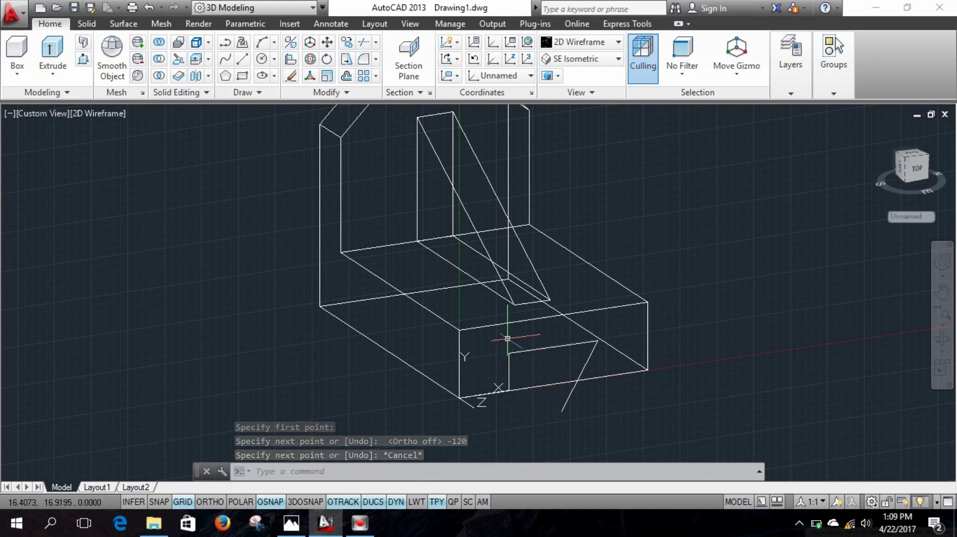
Draw a trial line from the front face, then erase the stray short line
{"action": "left_click", "coordinate": [243, 59]}
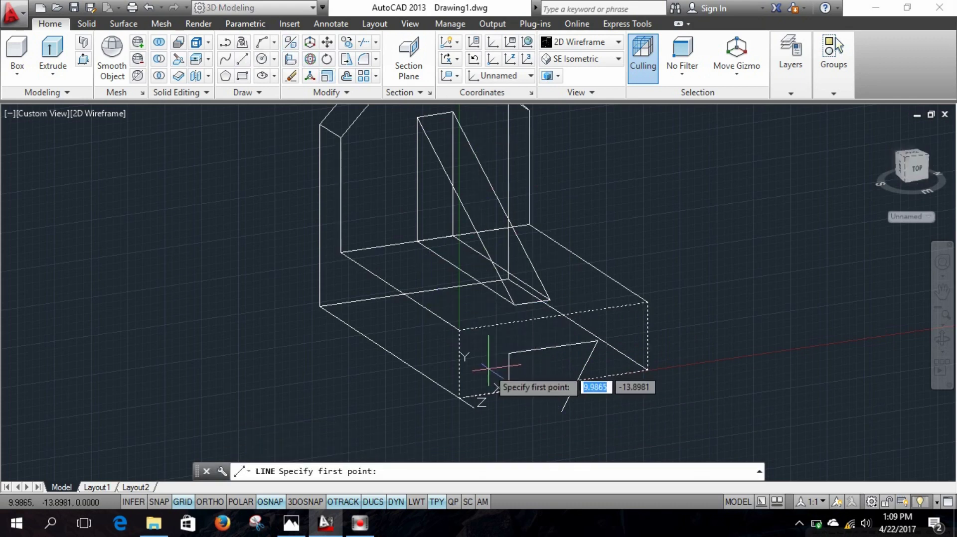
{"action": "left_click", "coordinate": [508, 354]}
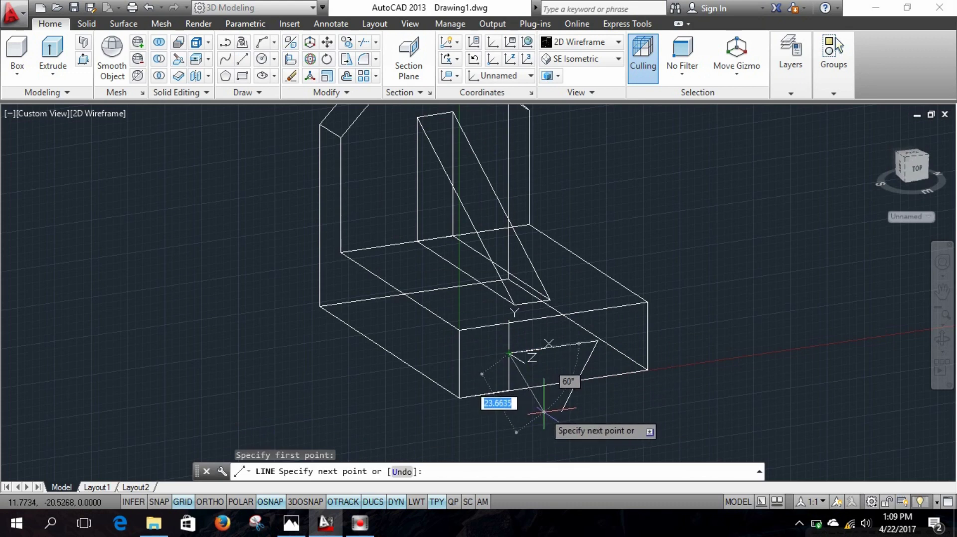
{"action": "key", "text": "BackSpace"}
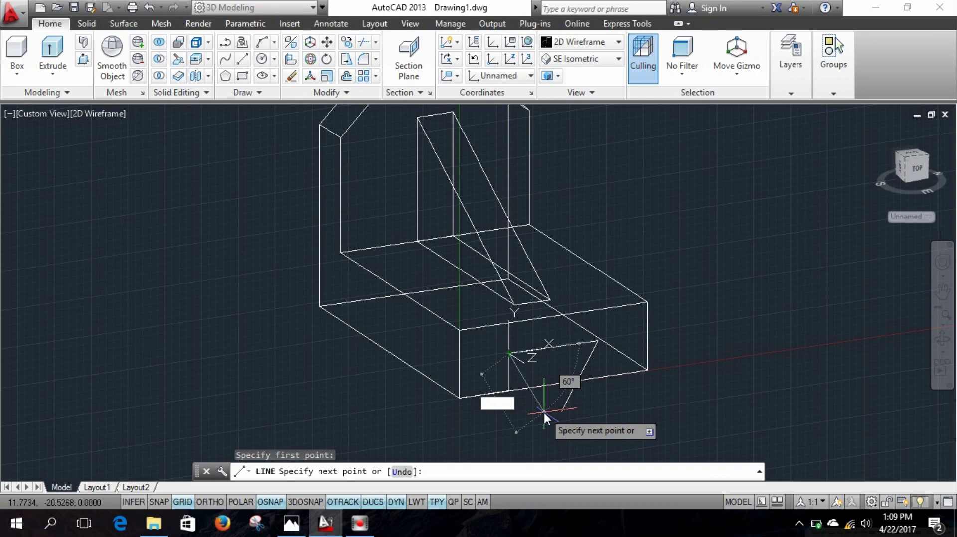
{"action": "type", "text": "10"}
{"action": "key", "text": "Tab"}
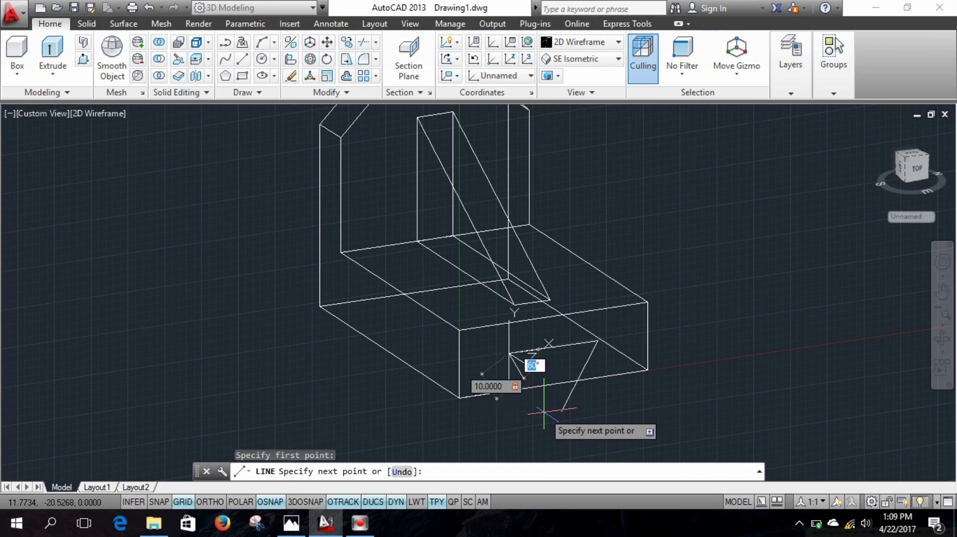
{"action": "type", "text": "-1"}
{"action": "key", "text": "Return"}
{"action": "key", "text": "Escape"}
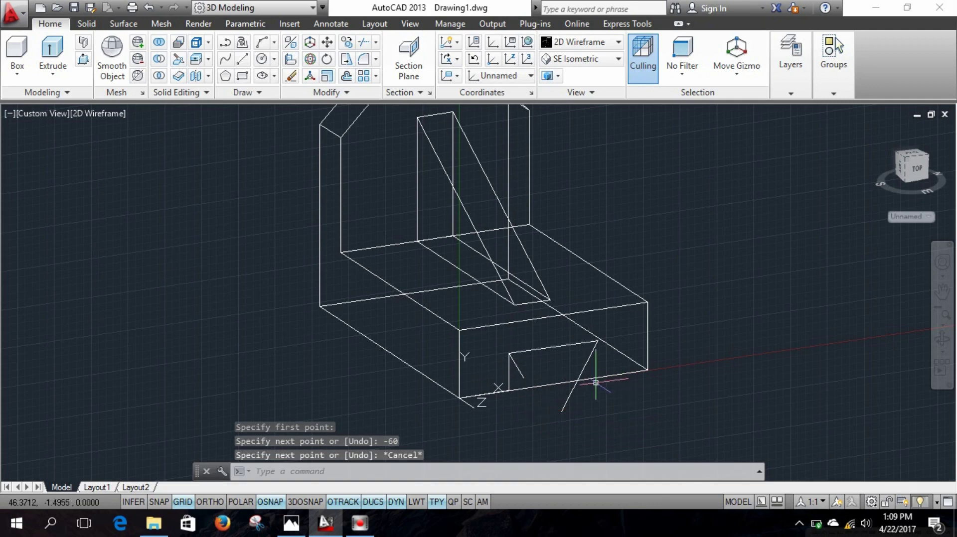
{"action": "left_click", "coordinate": [519, 367]}
{"action": "key", "text": "Delete"}
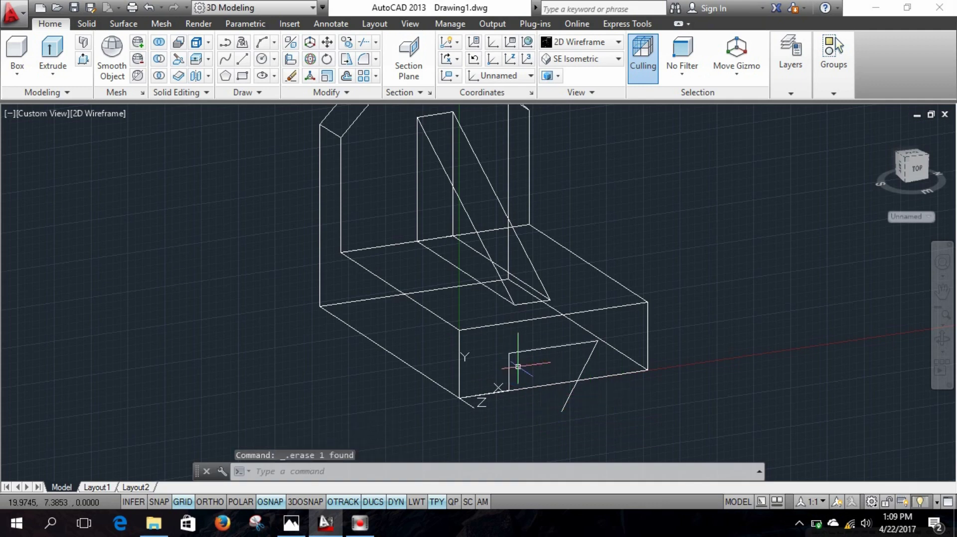
Draw the second slanted side at -60° from the slot outline's top left corner
{"action": "left_click", "coordinate": [243, 58]}
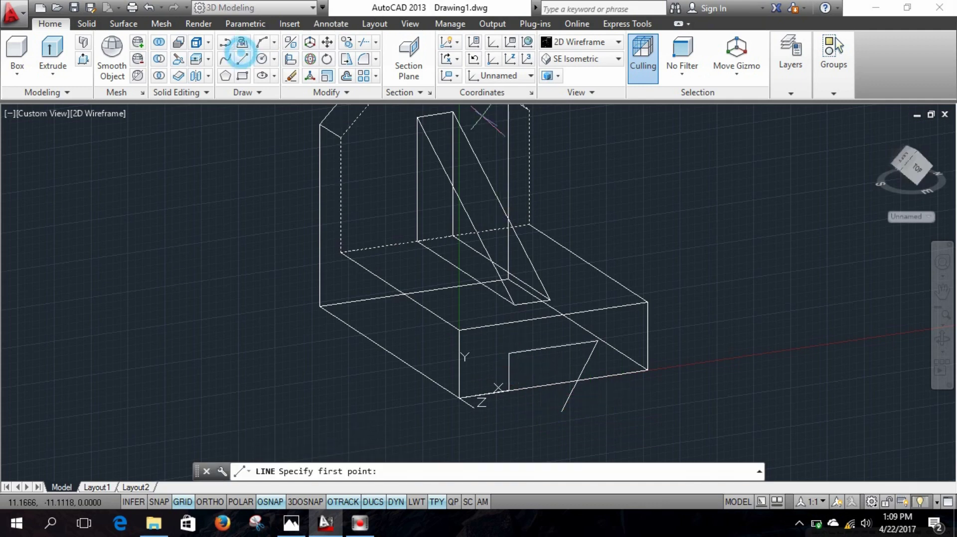
{"action": "left_click", "coordinate": [508, 355]}
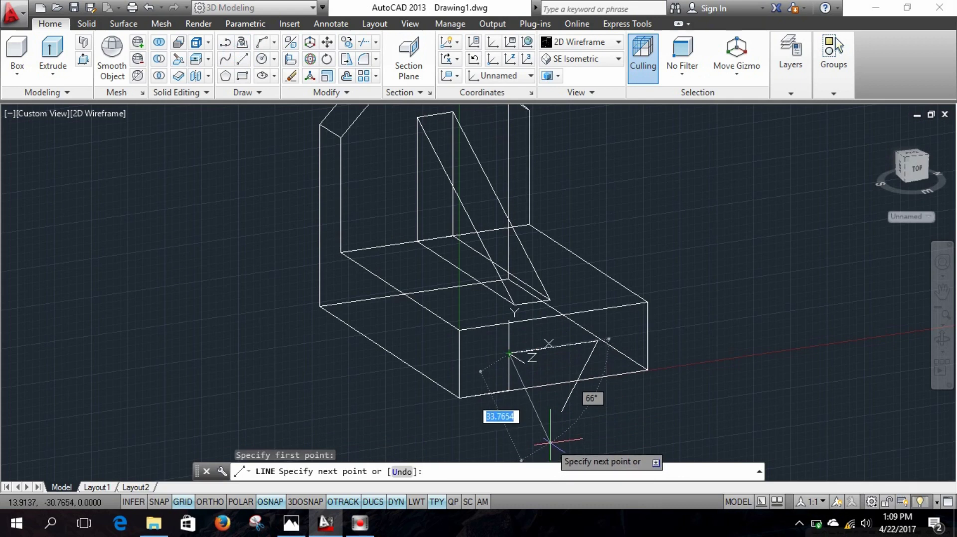
{"action": "key", "text": "Tab"}
{"action": "type", "text": "-"}
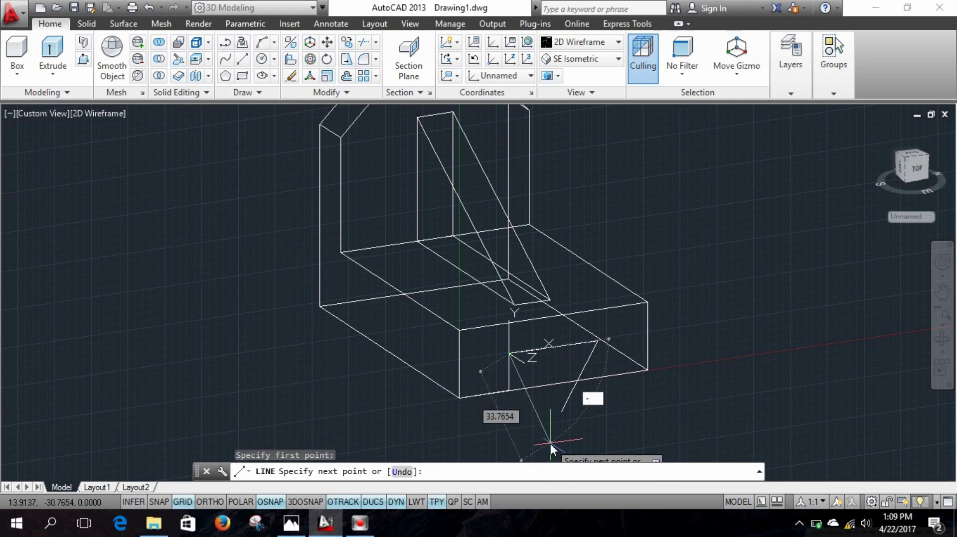
{"action": "type", "text": "60"}
{"action": "key", "text": "Return"}
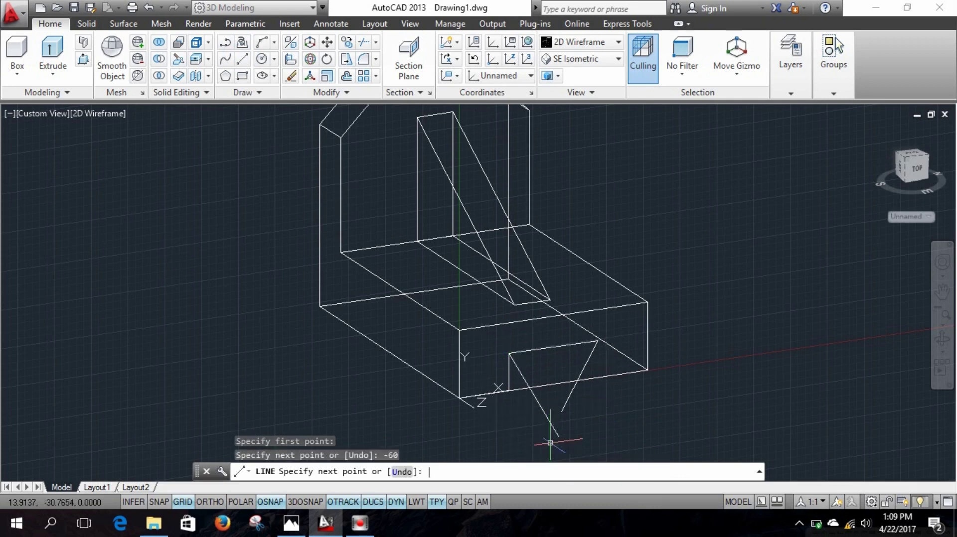
{"action": "key", "text": "Escape"}
{"action": "scroll", "coordinate": [561, 383], "scroll_direction": "up", "scroll_amount": 2}
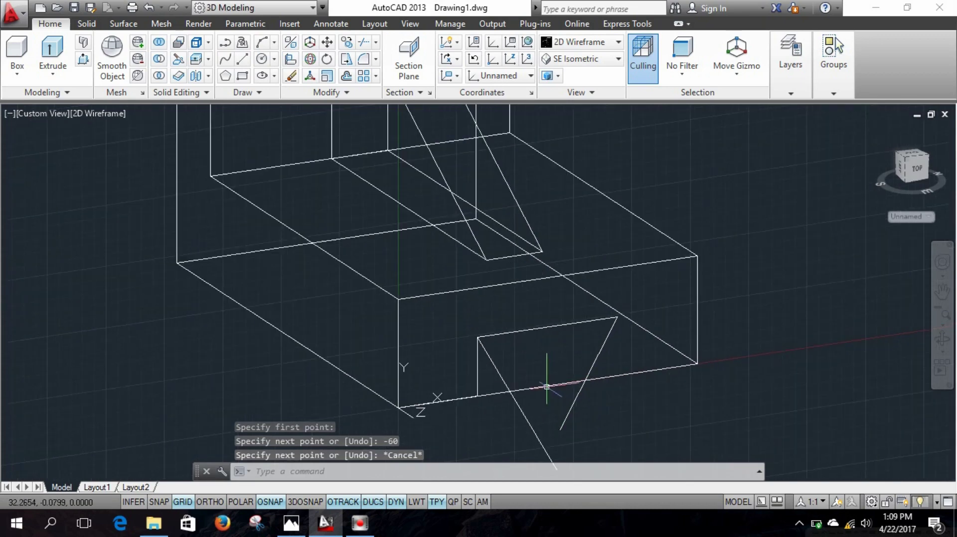
Draw a line along the base's bottom front edge
{"action": "left_click", "coordinate": [243, 59]}
{"action": "left_click", "coordinate": [477, 397]}
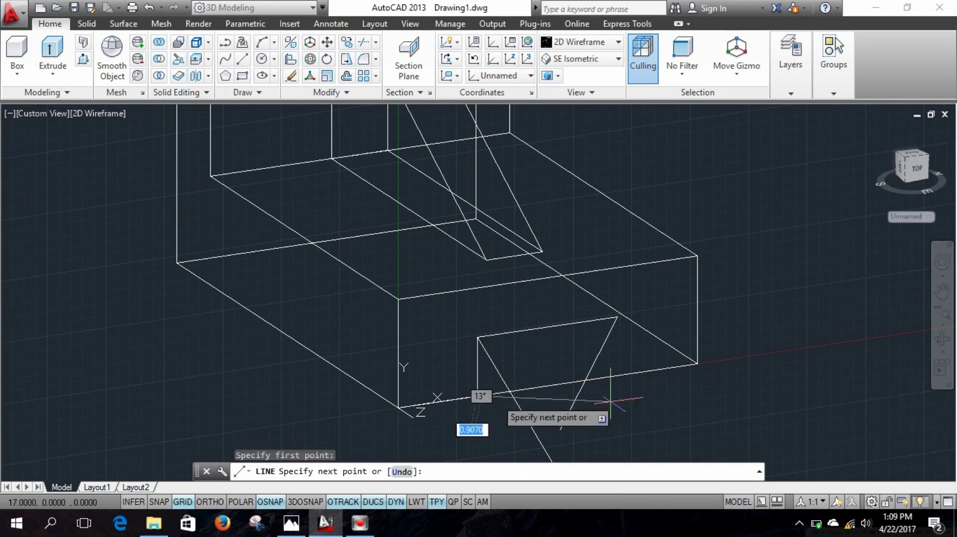
{"action": "left_click", "coordinate": [664, 373]}
{"action": "key", "text": "Escape"}
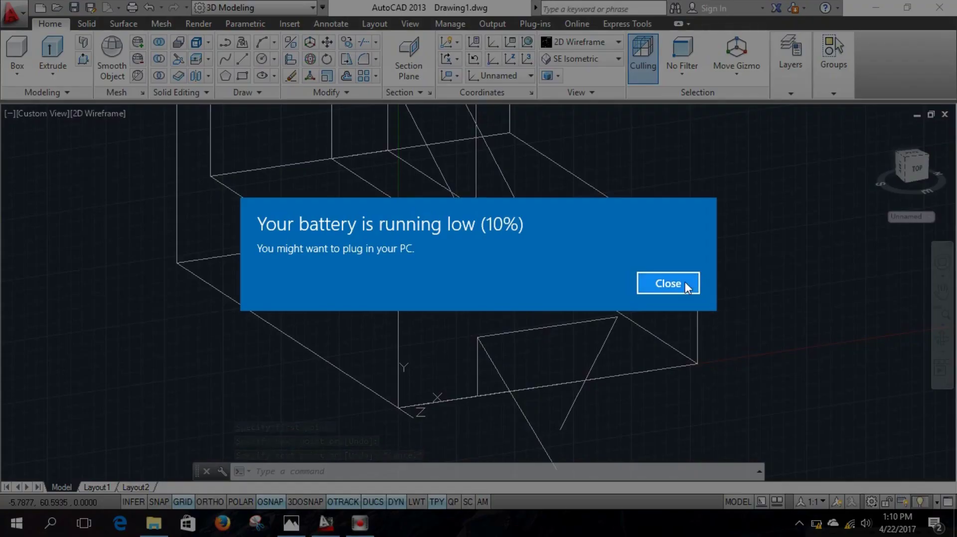
Trim both slanted sides below the base's bottom edge, using all objects as cutting edges
{"action": "left_click", "coordinate": [669, 283]}
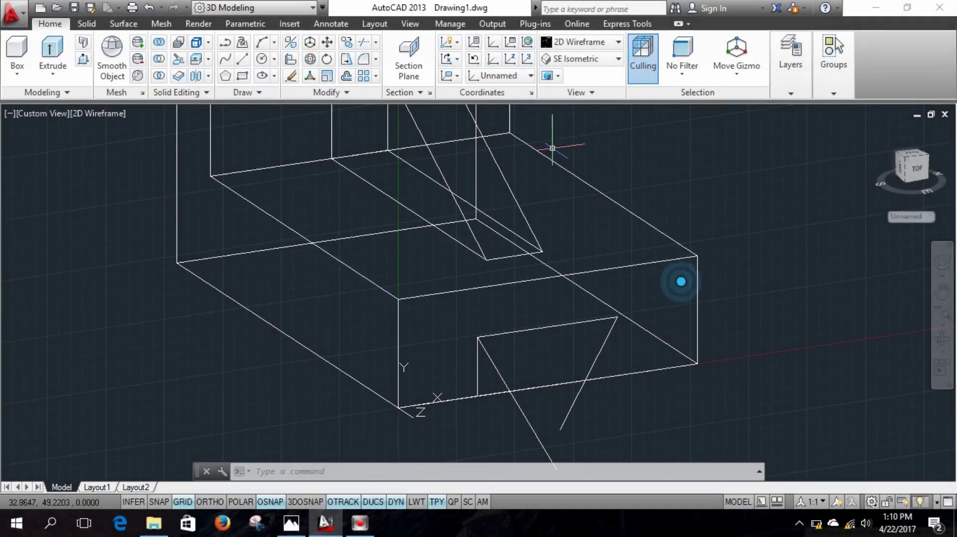
{"action": "left_click", "coordinate": [363, 44]}
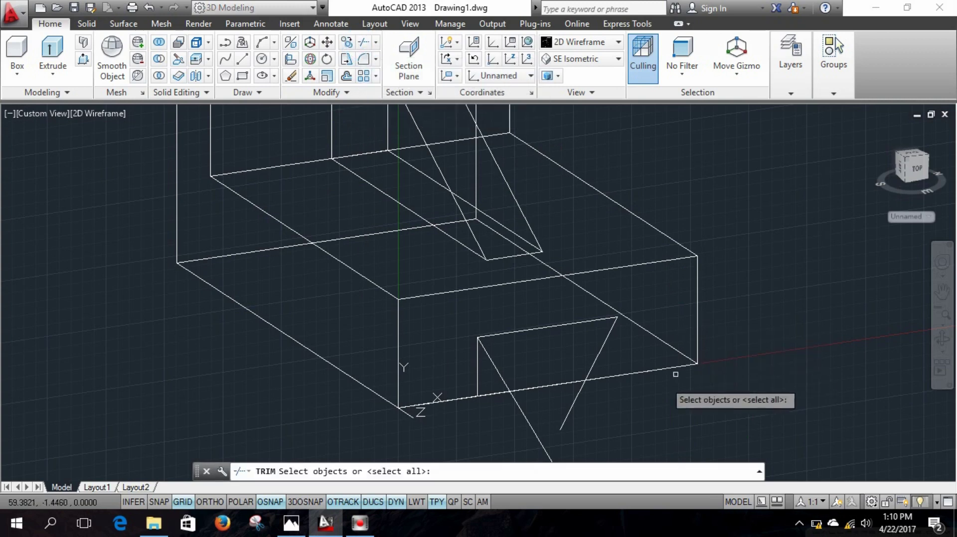
{"action": "key", "text": "Return"}
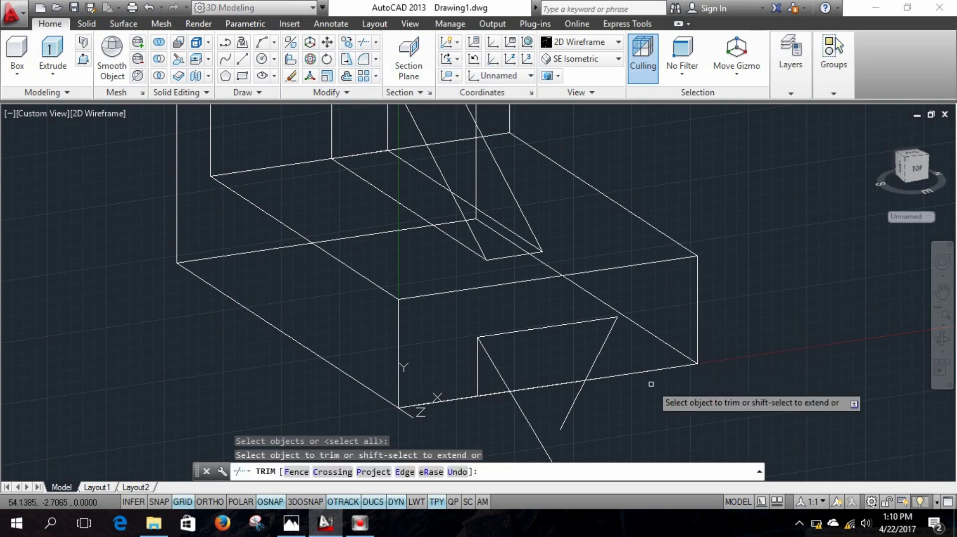
{"action": "left_click", "coordinate": [575, 401]}
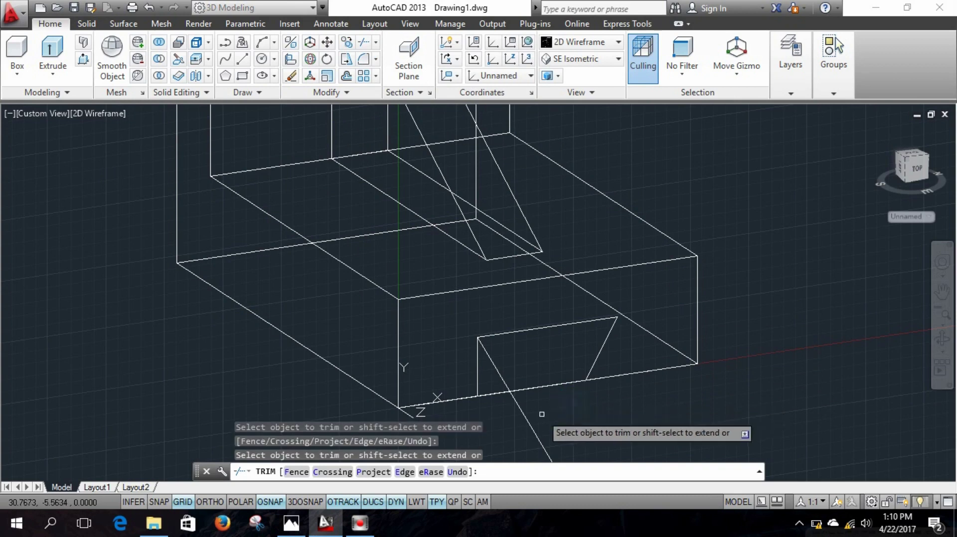
{"action": "left_click", "coordinate": [517, 406]}
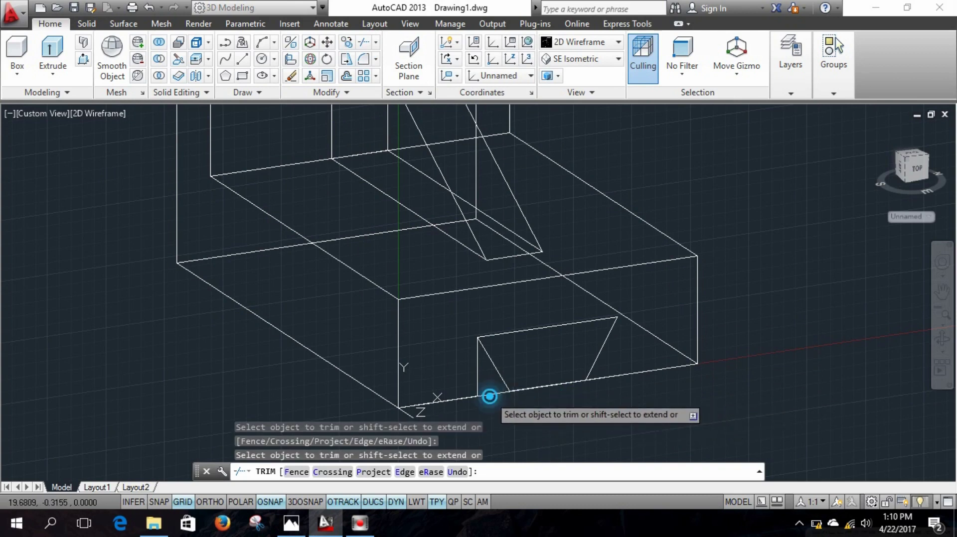
{"action": "key", "text": "Escape"}
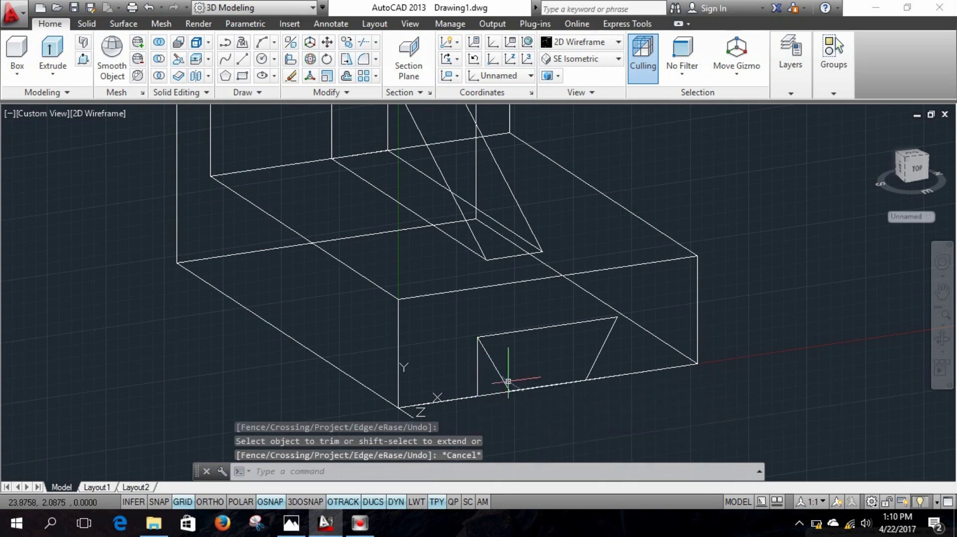
Delete the two leftover slot outline lines, leaving the trapezoid; a second trim is cancelled
{"action": "left_click", "coordinate": [479, 370]}
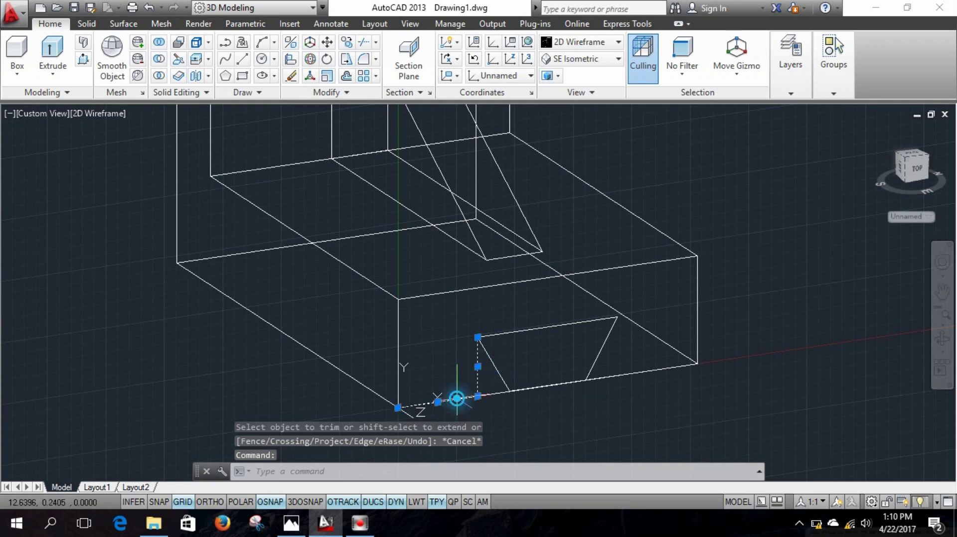
{"action": "key", "text": "Delete"}
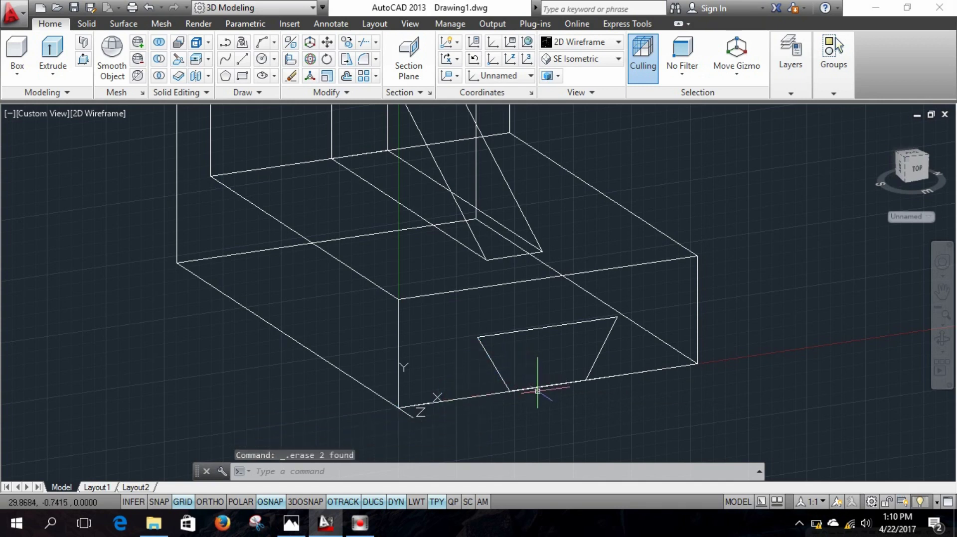
{"action": "left_click", "coordinate": [537, 390]}
{"action": "left_click", "coordinate": [580, 380]}
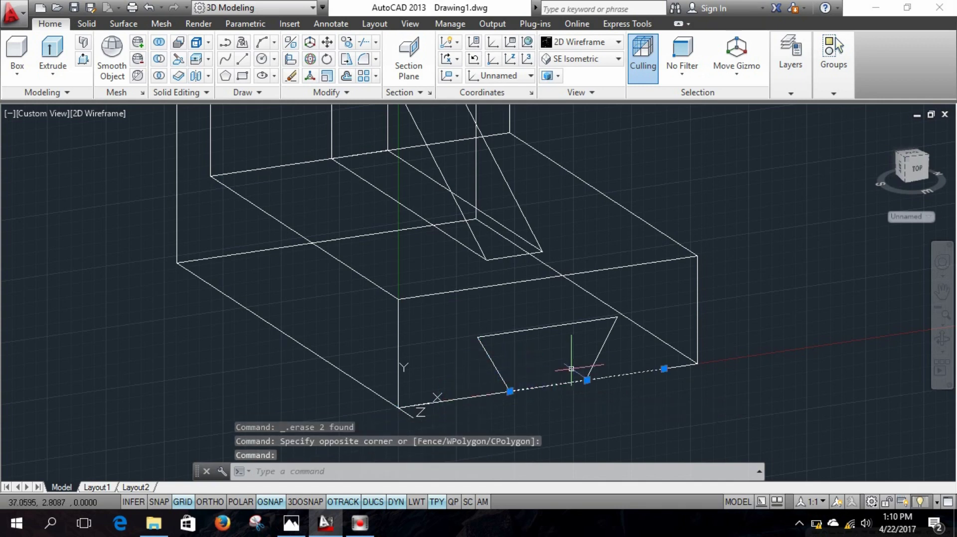
{"action": "key", "text": "Escape"}
{"action": "left_click", "coordinate": [361, 44]}
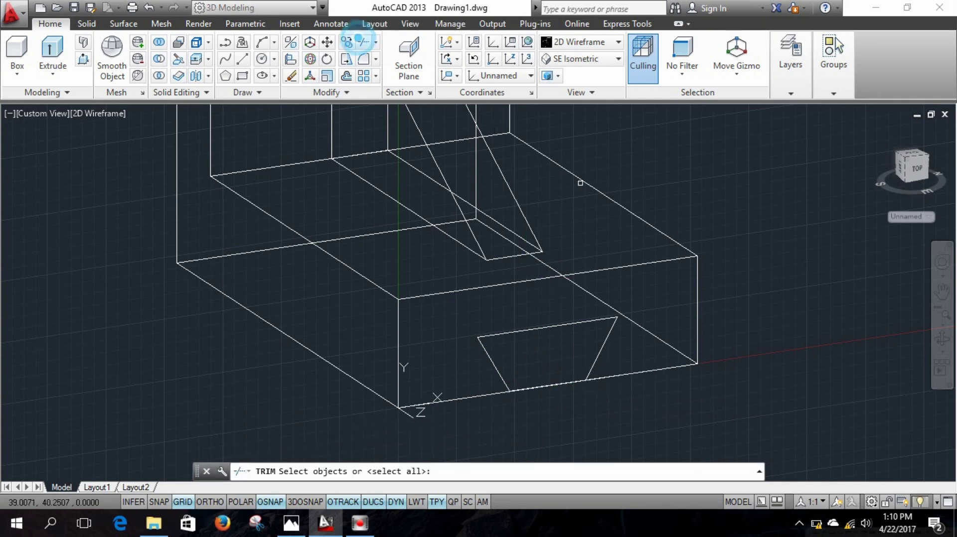
{"action": "right_click", "coordinate": [708, 240]}
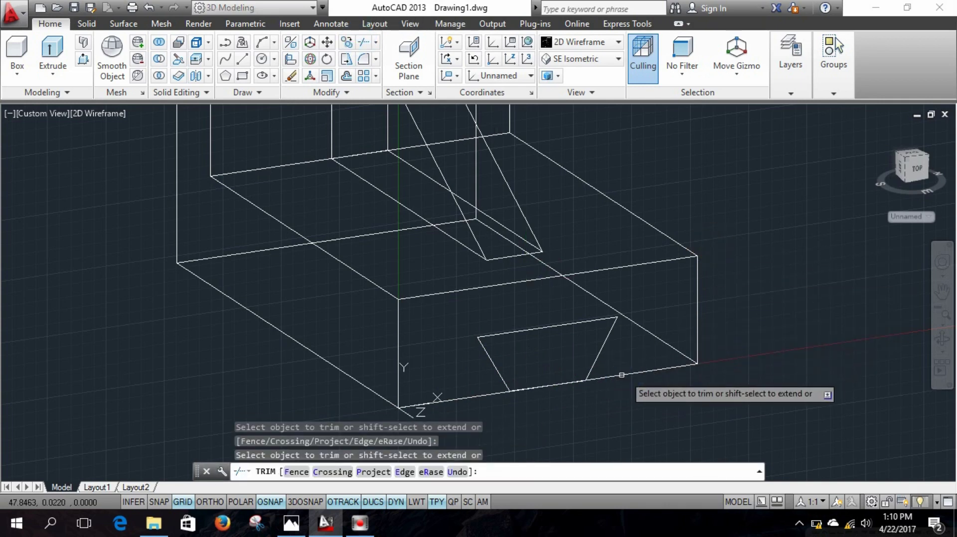
{"action": "key", "text": "Escape"}
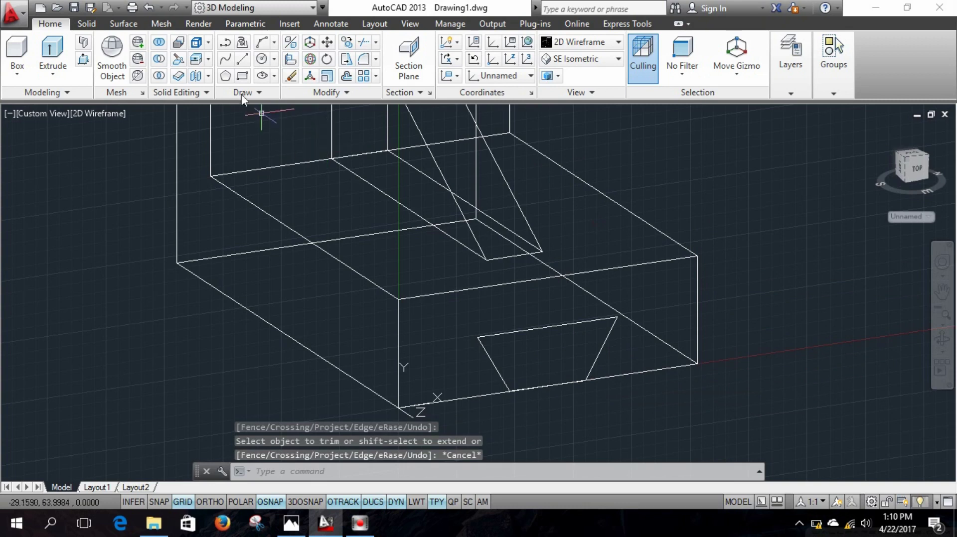
Make a region from the trapezoid's top, right, bottom and left edges
{"action": "left_click", "coordinate": [253, 95]}
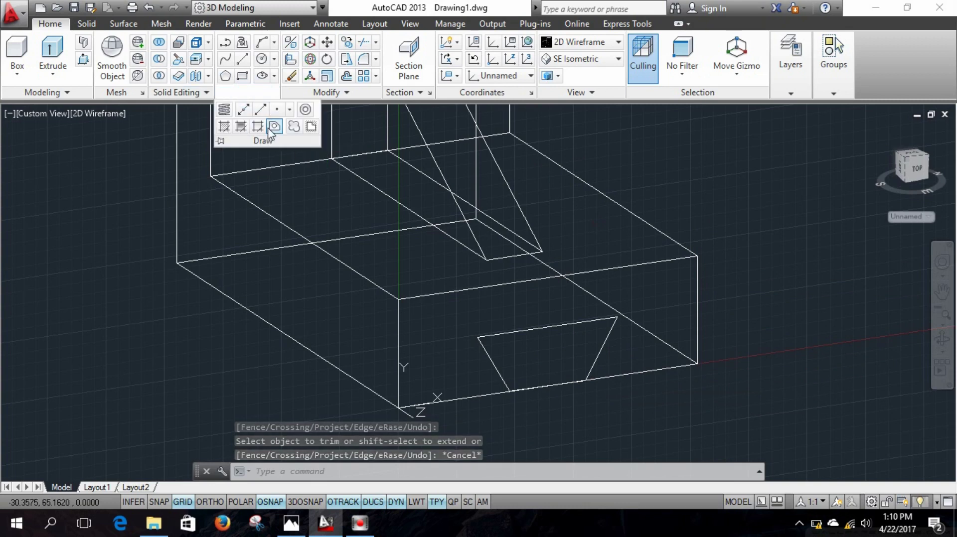
{"action": "left_click", "coordinate": [274, 126]}
{"action": "left_click", "coordinate": [590, 321]}
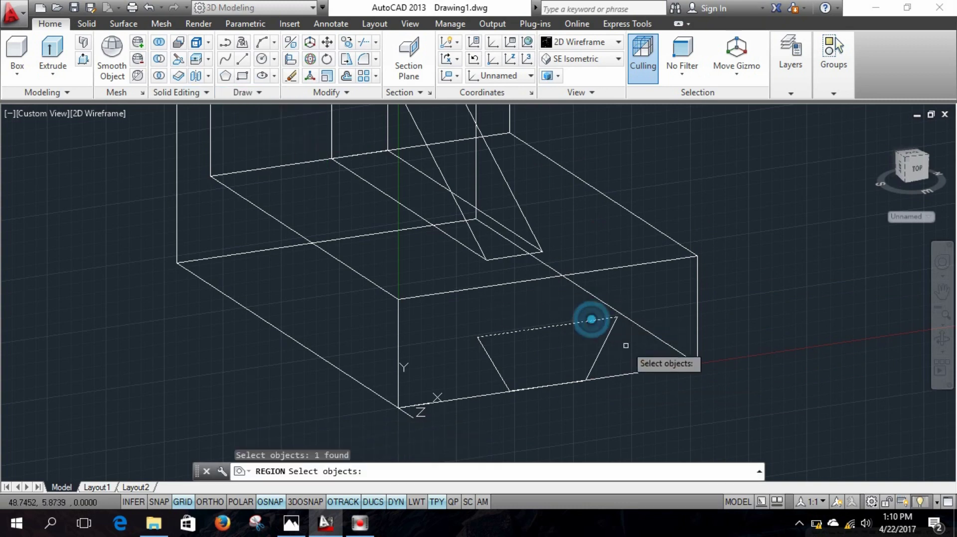
{"action": "left_click", "coordinate": [600, 351]}
{"action": "left_click", "coordinate": [546, 388]}
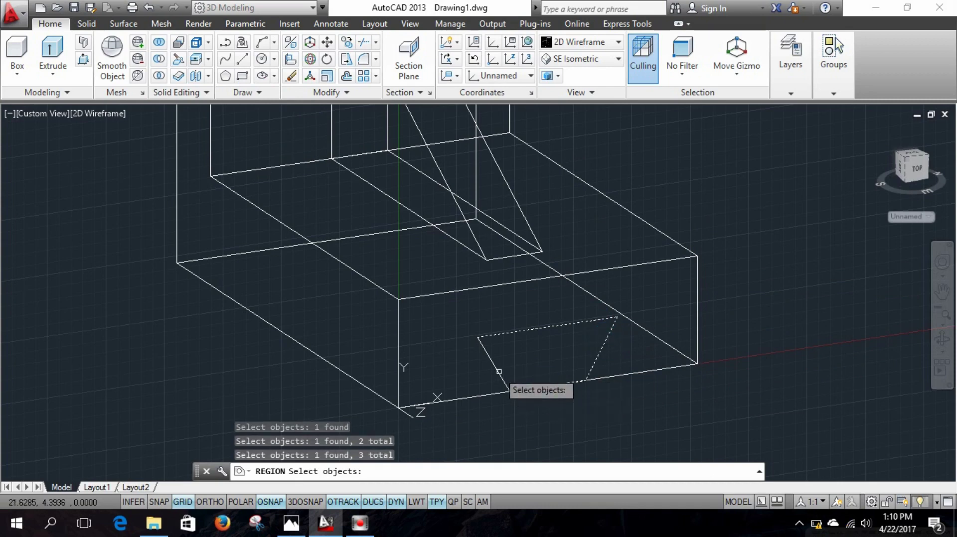
{"action": "left_click", "coordinate": [498, 370]}
{"action": "key", "text": "Return"}
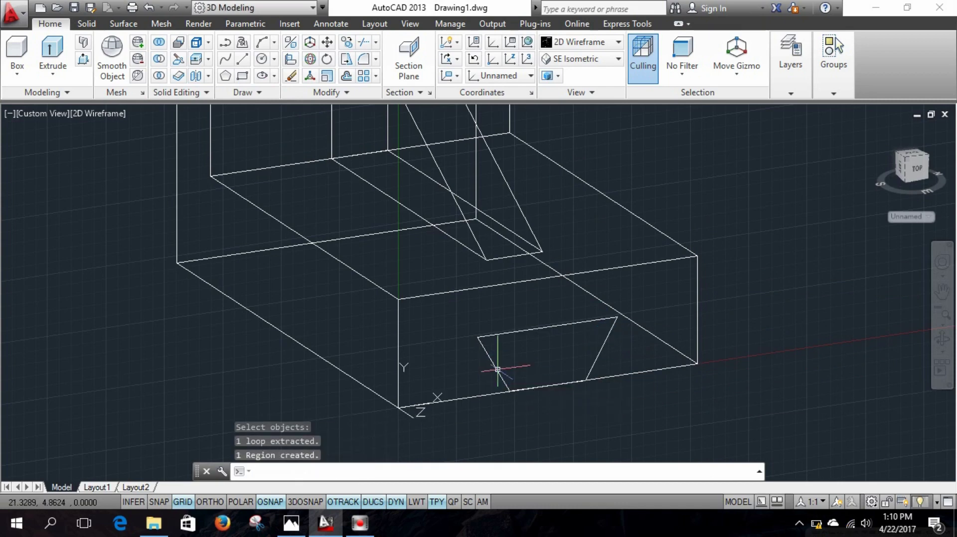
Orbit to the base's side and extrude the region, undoing the too-short result
{"action": "scroll", "coordinate": [523, 373], "scroll_direction": "up", "scroll_amount": 4}
{"action": "scroll", "coordinate": [524, 373], "scroll_direction": "down", "scroll_amount": 4}
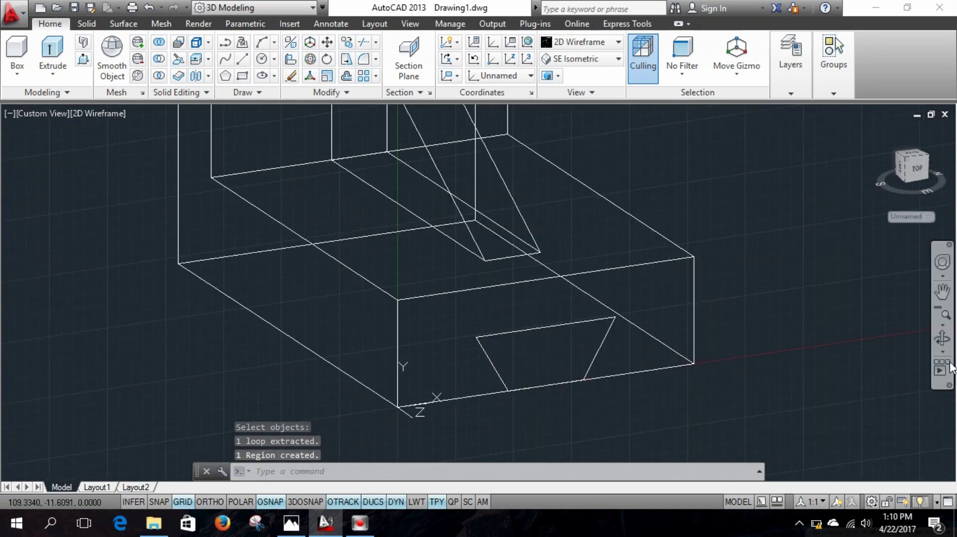
{"action": "left_click", "coordinate": [942, 339]}
{"action": "mouse_move", "coordinate": [626, 425]}
{"action": "left_mouse_down"}
{"action": "mouse_move", "coordinate": [612, 380]}
{"action": "mouse_move", "coordinate": [334, 207]}
{"action": "mouse_move", "coordinate": [540, 310]}
{"action": "mouse_move", "coordinate": [528, 292]}
{"action": "left_mouse_up"}
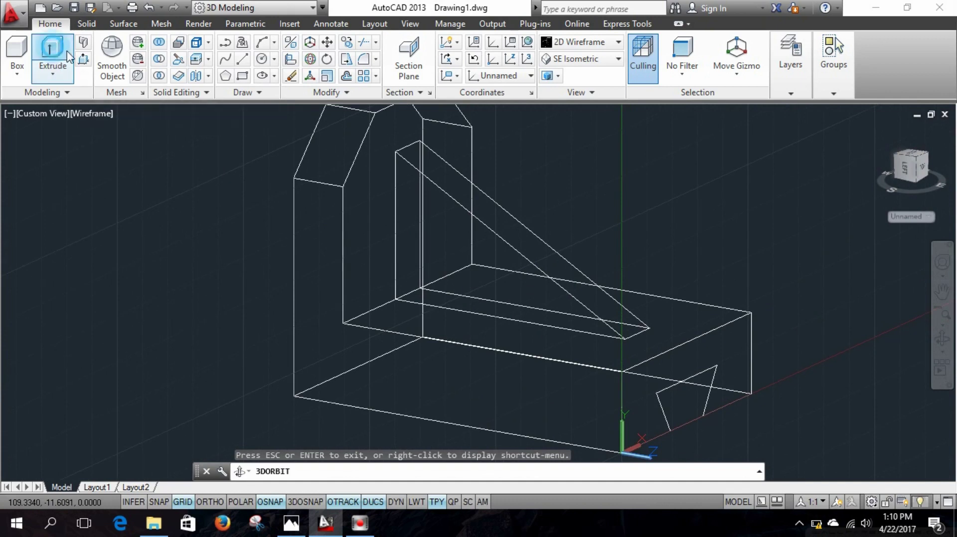
{"action": "left_click", "coordinate": [52, 52]}
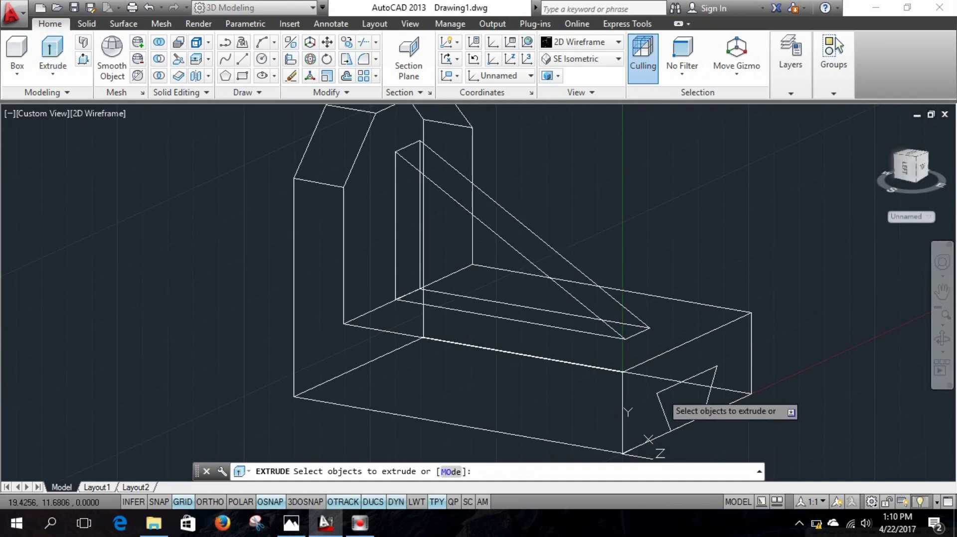
{"action": "left_click", "coordinate": [662, 393]}
{"action": "key", "text": "Return"}
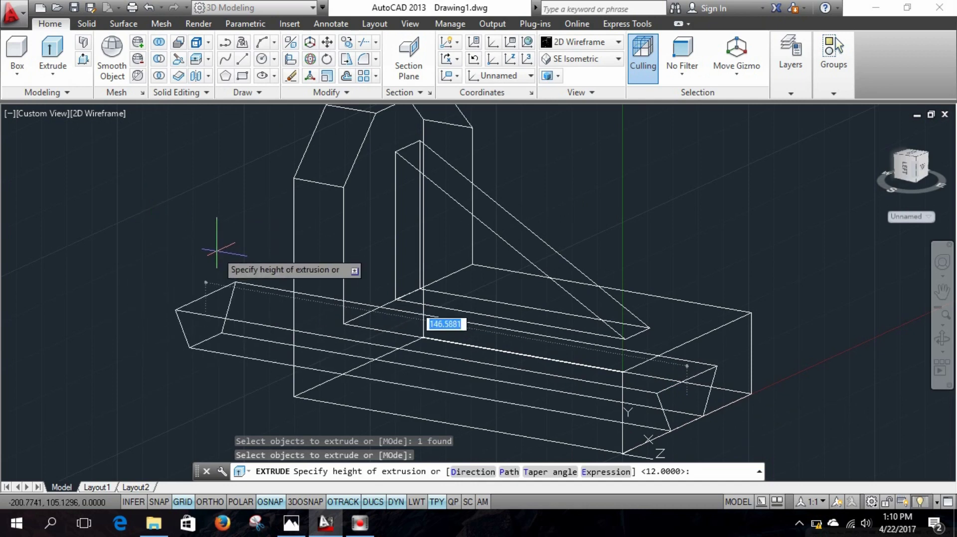
{"action": "key", "text": "Return"}
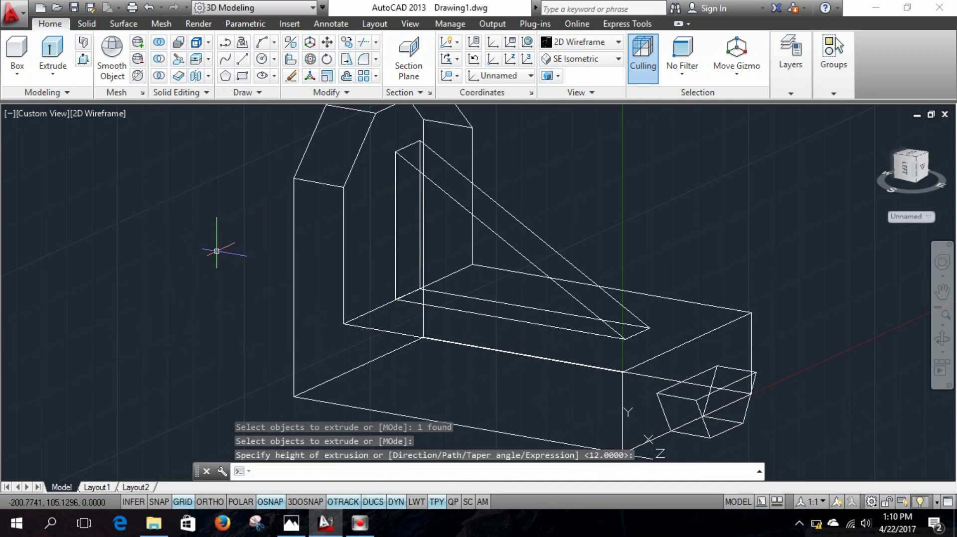
{"action": "key", "text": "ctrl+z"}
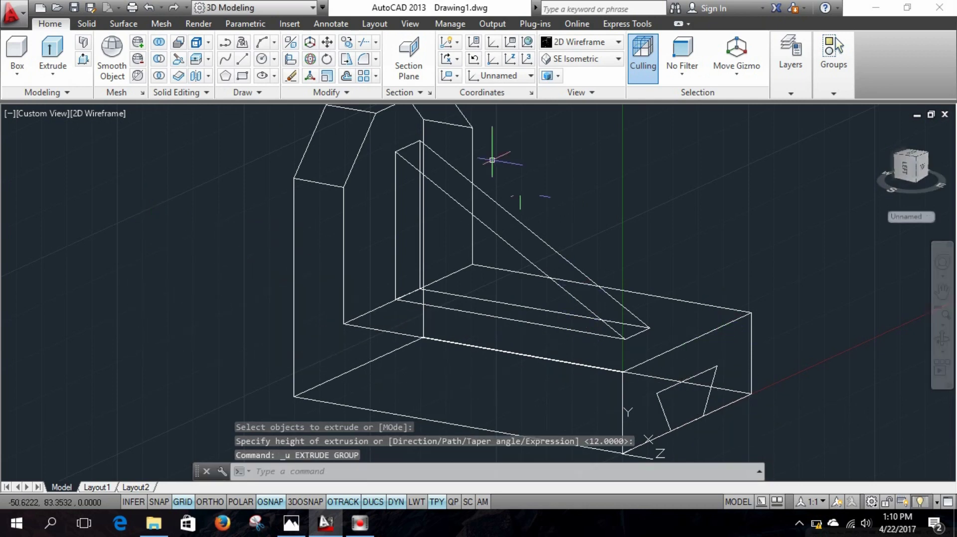
Re-extrude the trapezoid region into a long prism running through the base
{"action": "left_click", "coordinate": [52, 50]}
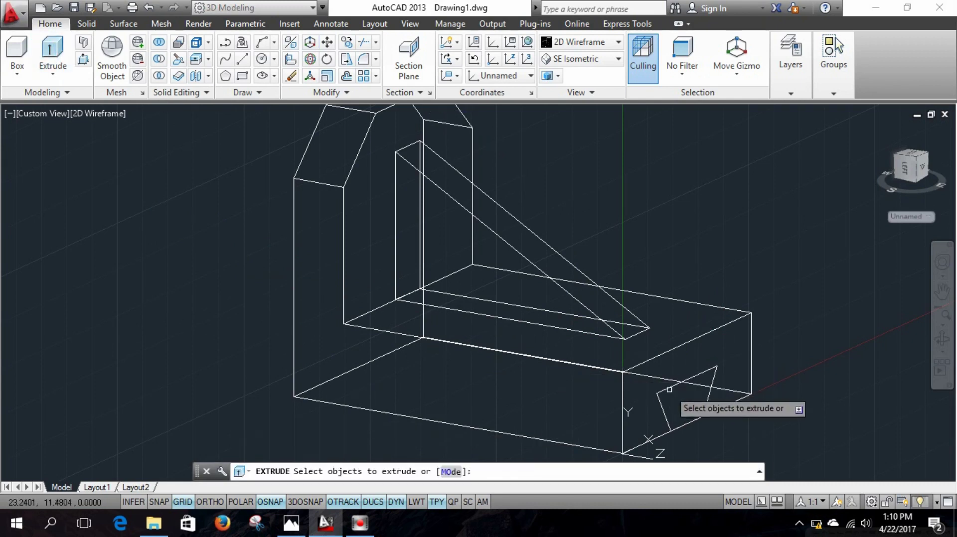
{"action": "left_click", "coordinate": [670, 389]}
{"action": "right_click", "coordinate": [670, 392]}
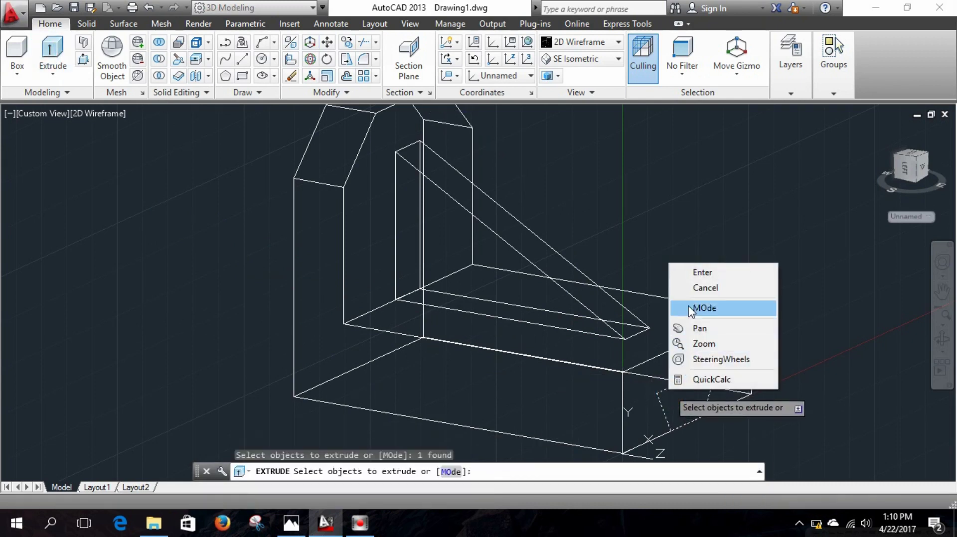
{"action": "left_click", "coordinate": [695, 271]}
{"action": "scroll", "coordinate": [374, 344], "scroll_direction": "up", "scroll_amount": 2}
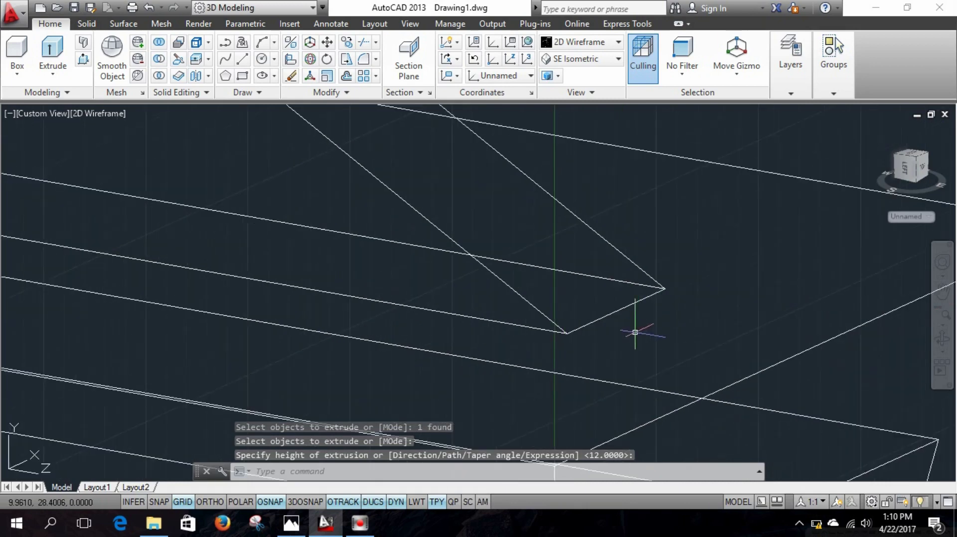
{"action": "scroll", "coordinate": [375, 344], "scroll_direction": "down", "scroll_amount": 3}
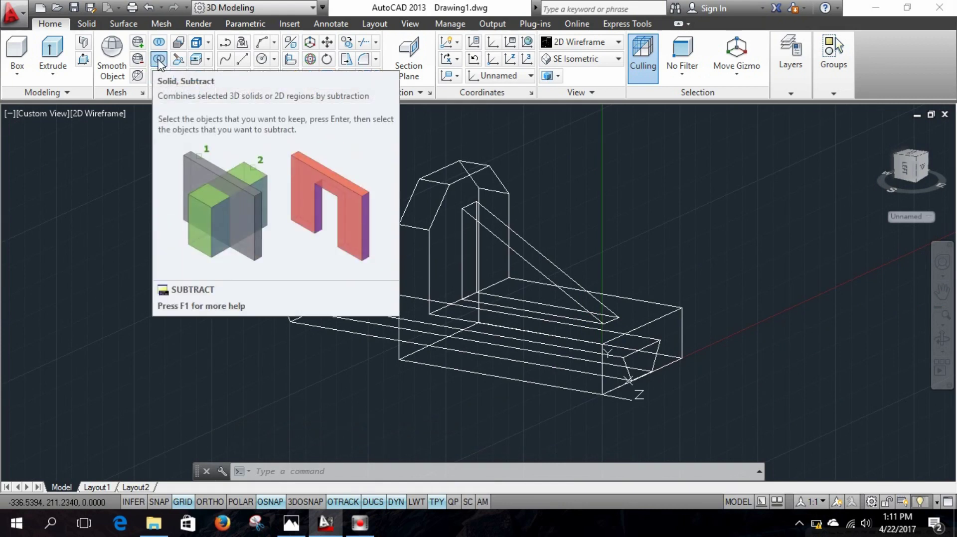
Subtract the dovetail prism from the bracket solid to cut the slot through the base
{"action": "left_click", "coordinate": [159, 60]}
{"action": "key", "text": "Escape"}
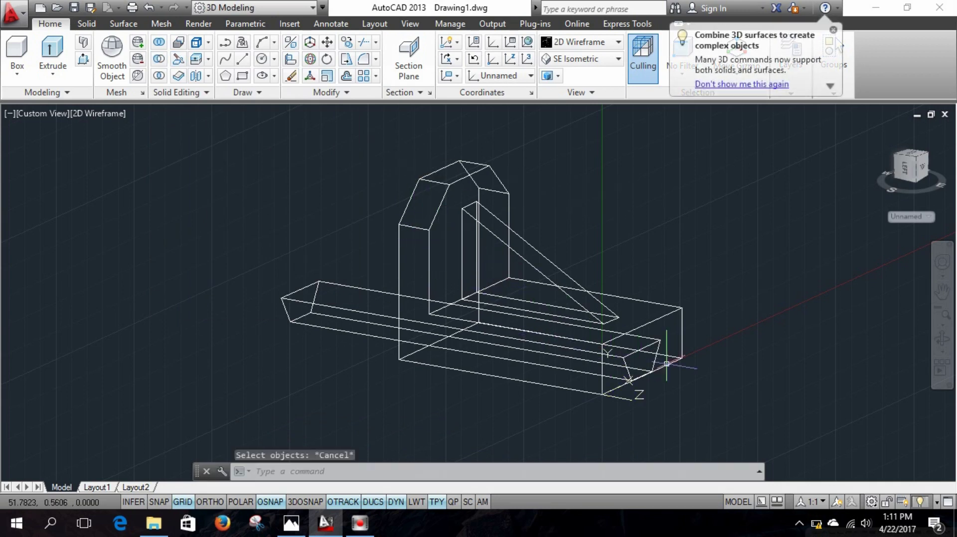
{"action": "left_click", "coordinate": [159, 60]}
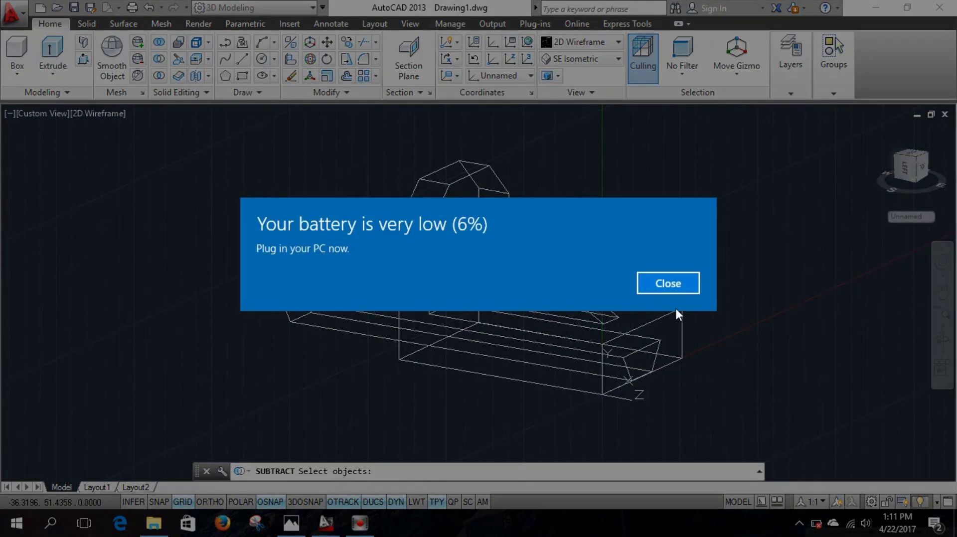
{"action": "left_click", "coordinate": [671, 285]}
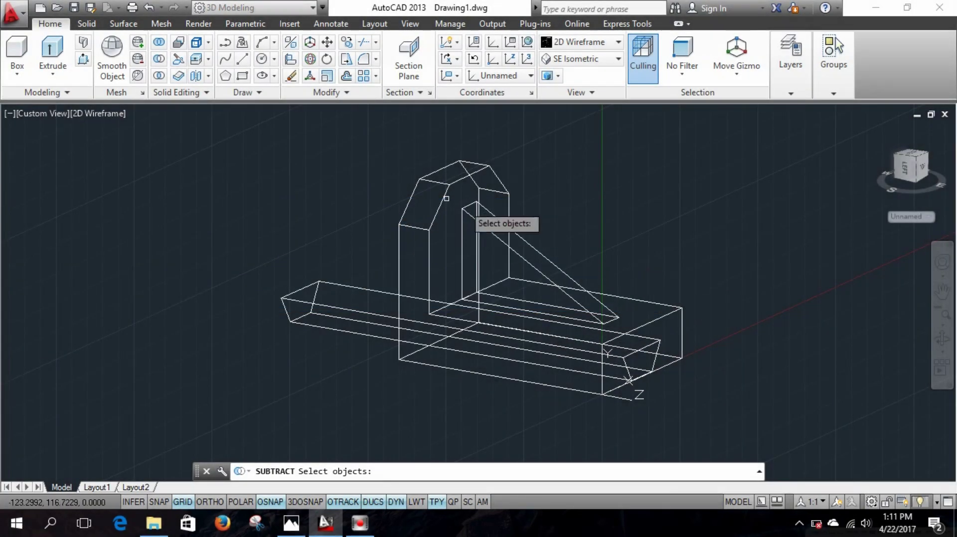
{"action": "left_click", "coordinate": [639, 329]}
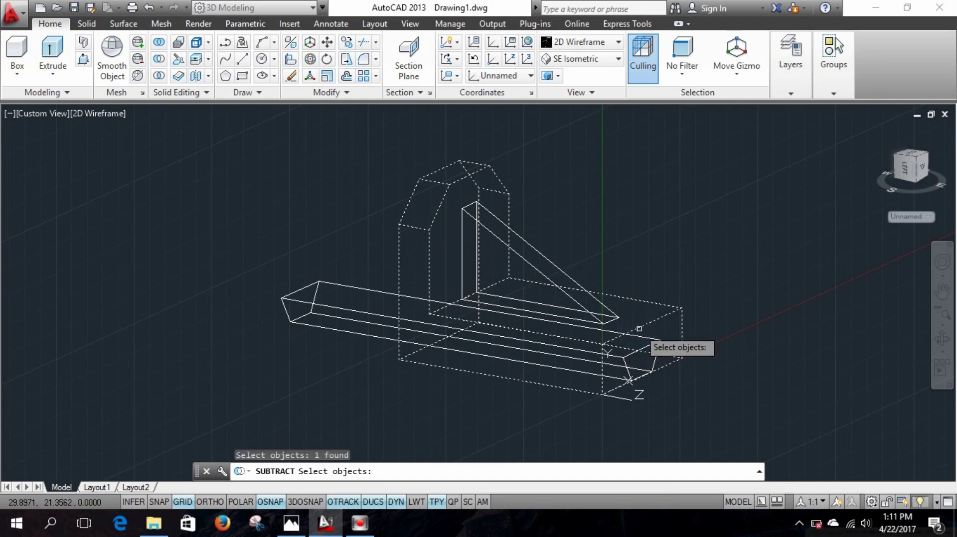
{"action": "key", "text": "Return"}
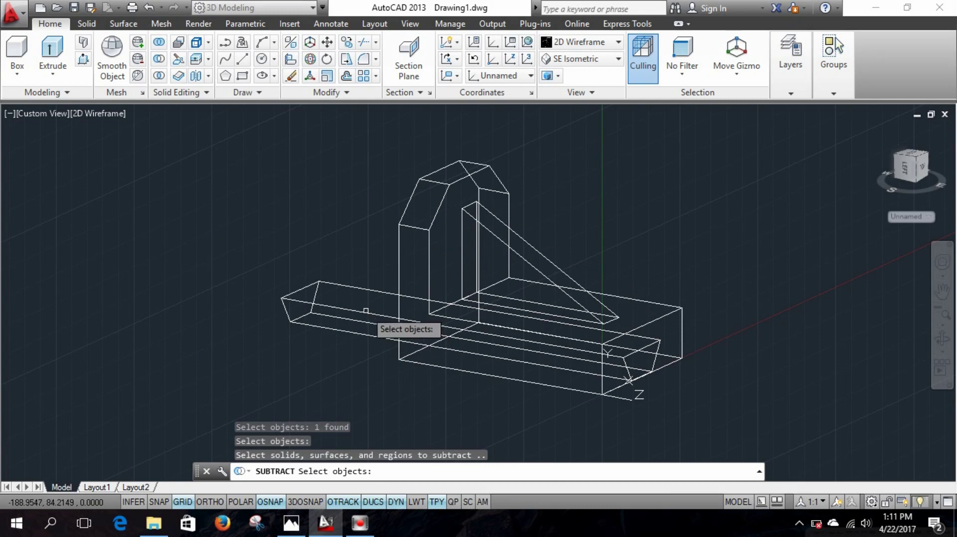
{"action": "left_click", "coordinate": [351, 310]}
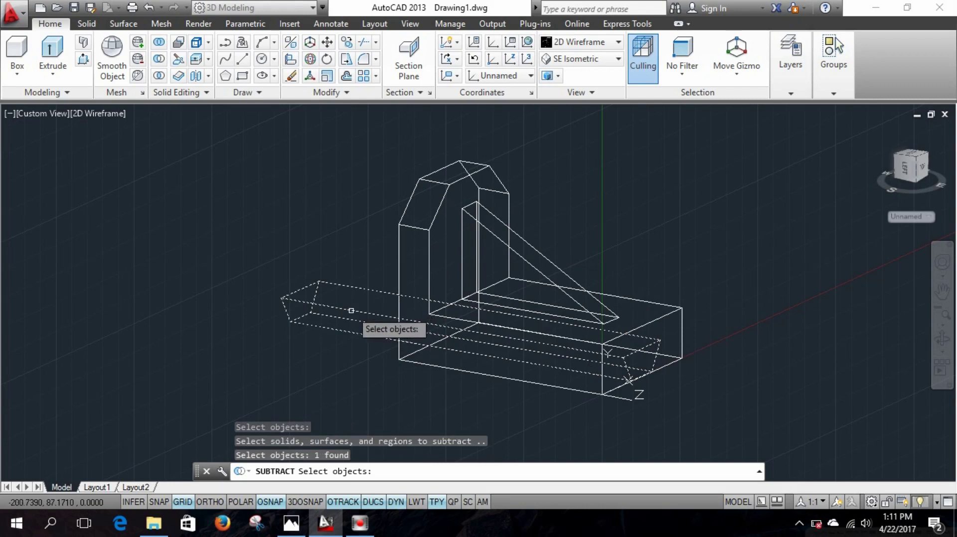
{"action": "key", "text": "Return"}
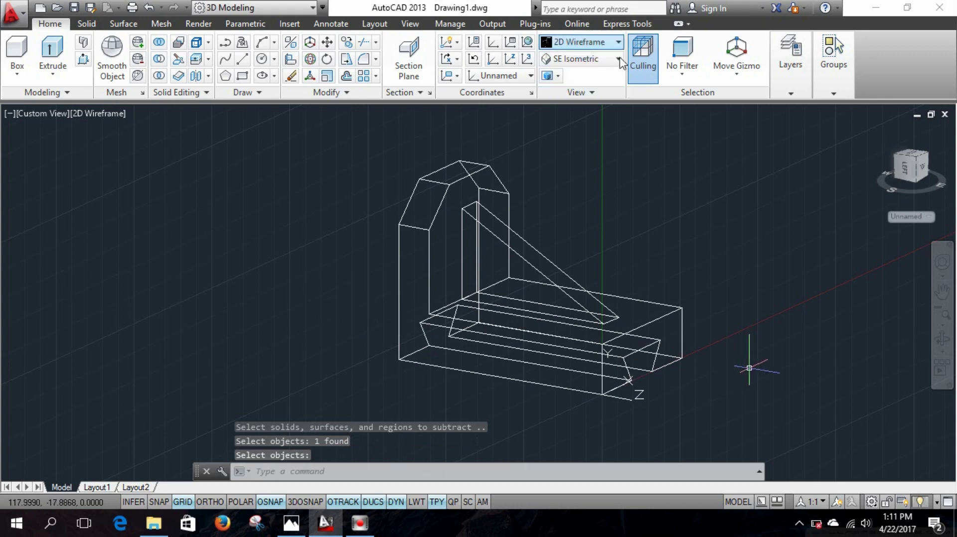
{"action": "left_click", "coordinate": [618, 42]}
Apply the Realistic visual style and orbit the shaded bracket slightly
{"action": "left_click", "coordinate": [745, 75]}
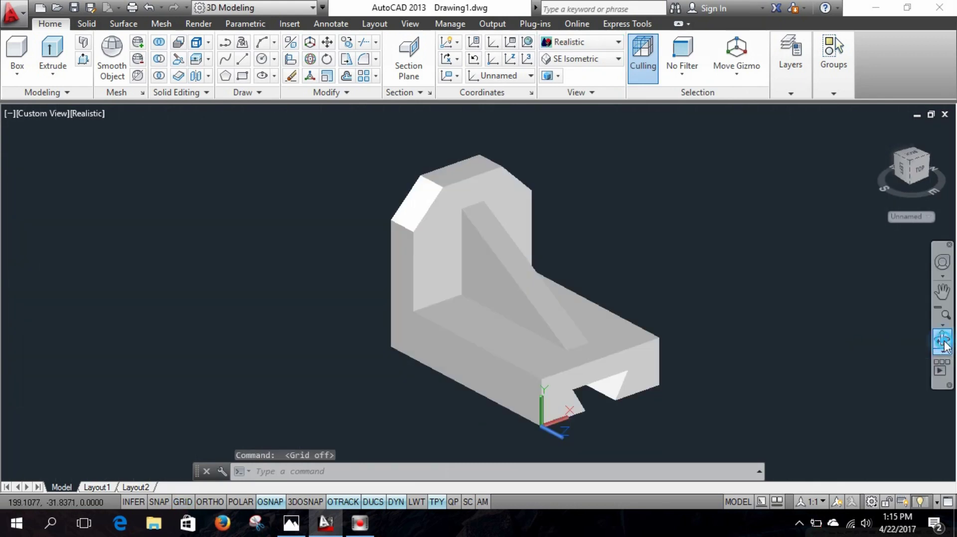
{"action": "left_click", "coordinate": [945, 347]}
{"action": "mouse_move", "coordinate": [728, 337]}
{"action": "left_mouse_down"}
{"action": "mouse_move", "coordinate": [784, 342]}
{"action": "mouse_move", "coordinate": [713, 362]}
{"action": "mouse_move", "coordinate": [628, 357]}
{"action": "mouse_move", "coordinate": [671, 397]}
{"action": "mouse_move", "coordinate": [743, 341]}
{"action": "mouse_move", "coordinate": [734, 384]}
{"action": "mouse_move", "coordinate": [719, 375]}
{"action": "left_mouse_up"}
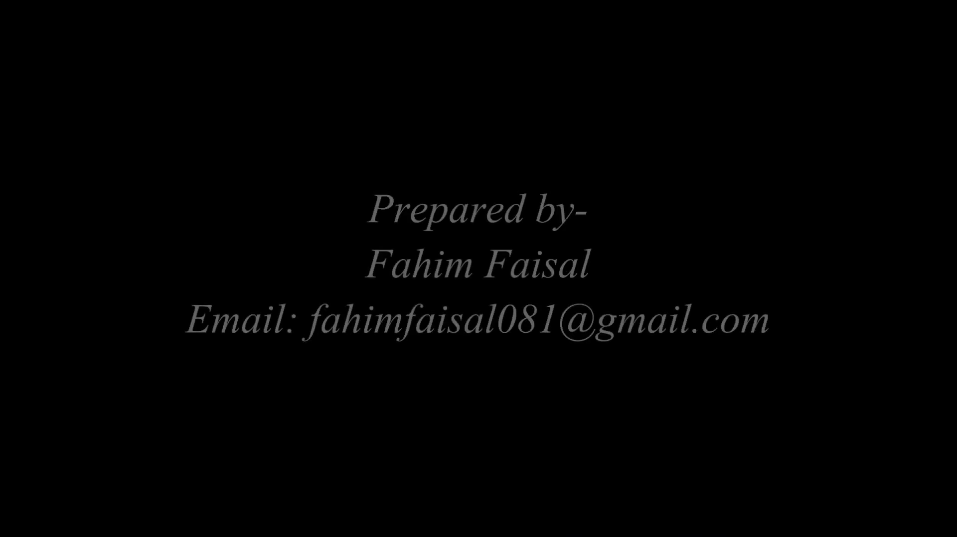